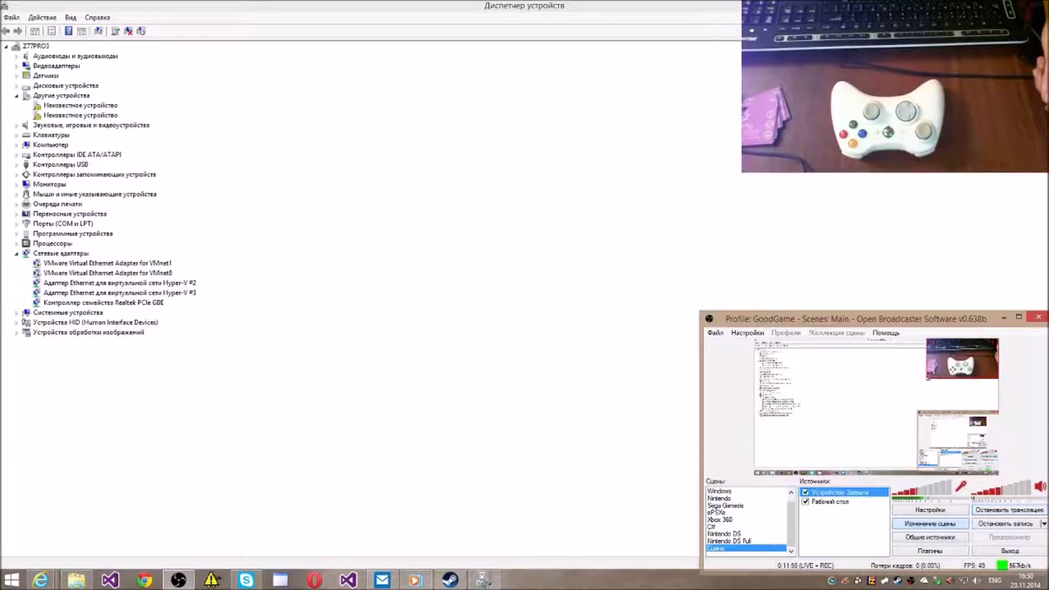
Enlarge the capture device source in the Open Broadcaster Software scene preview.
left_click_drag(927, 378, 898, 393)
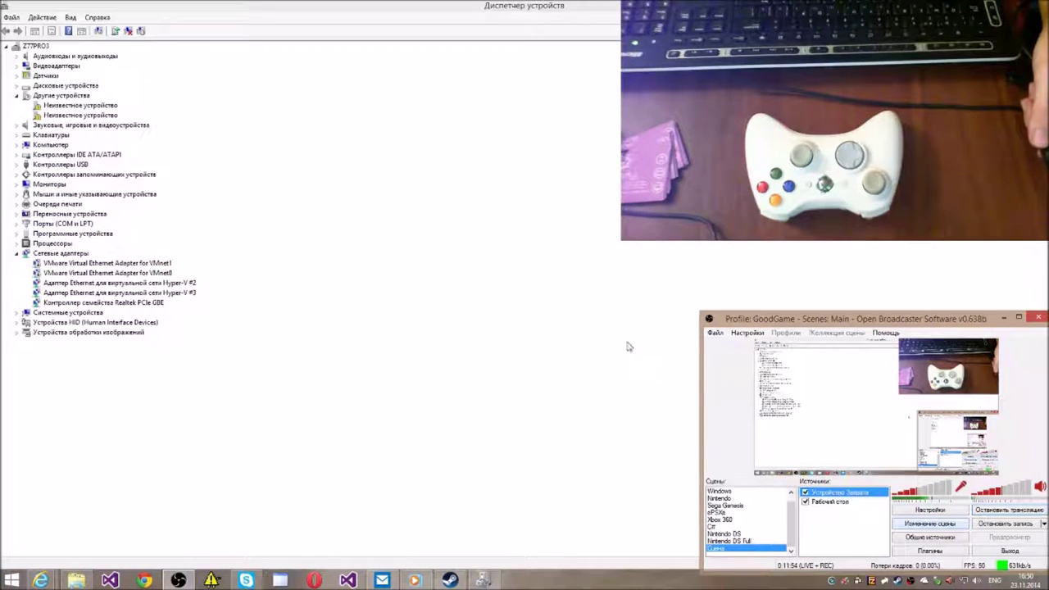
Try to update the driver of the first unknown device with an automatic driver search, and close the wizard.
right_click(82, 105)
left_click(123, 111)
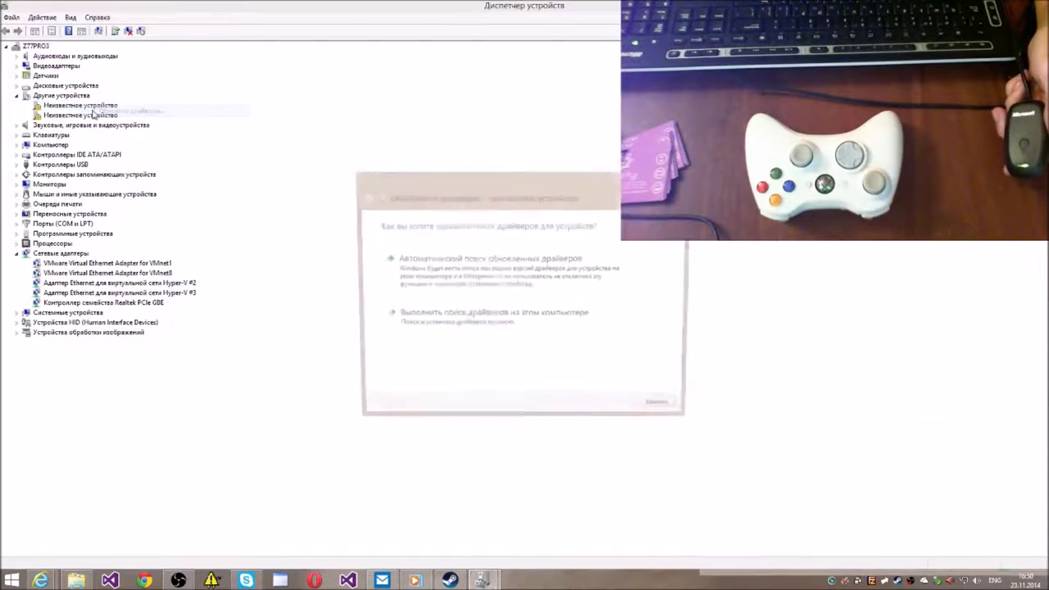
left_click(489, 277)
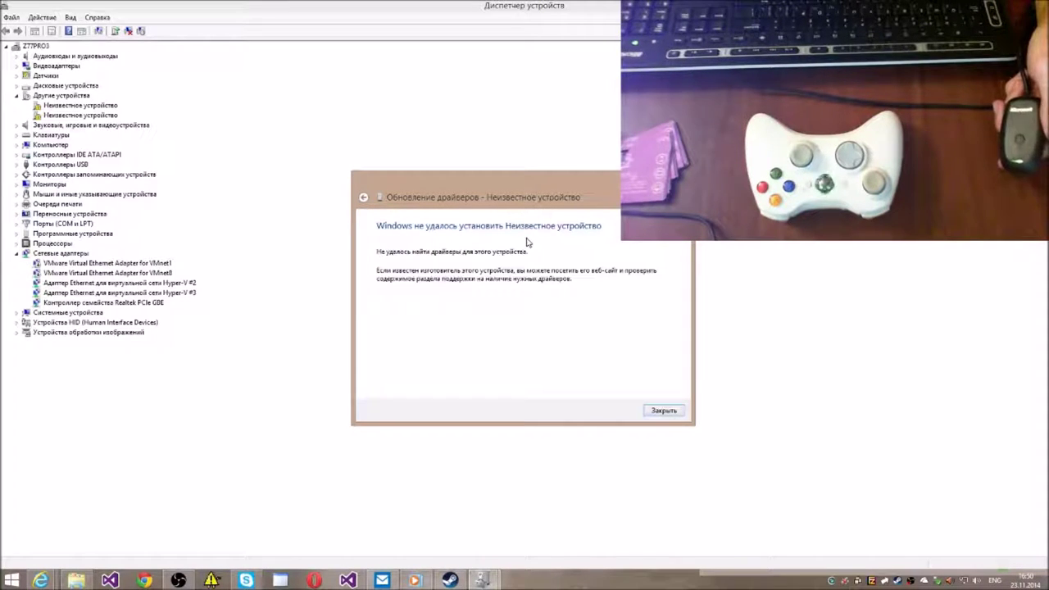
left_click(664, 410)
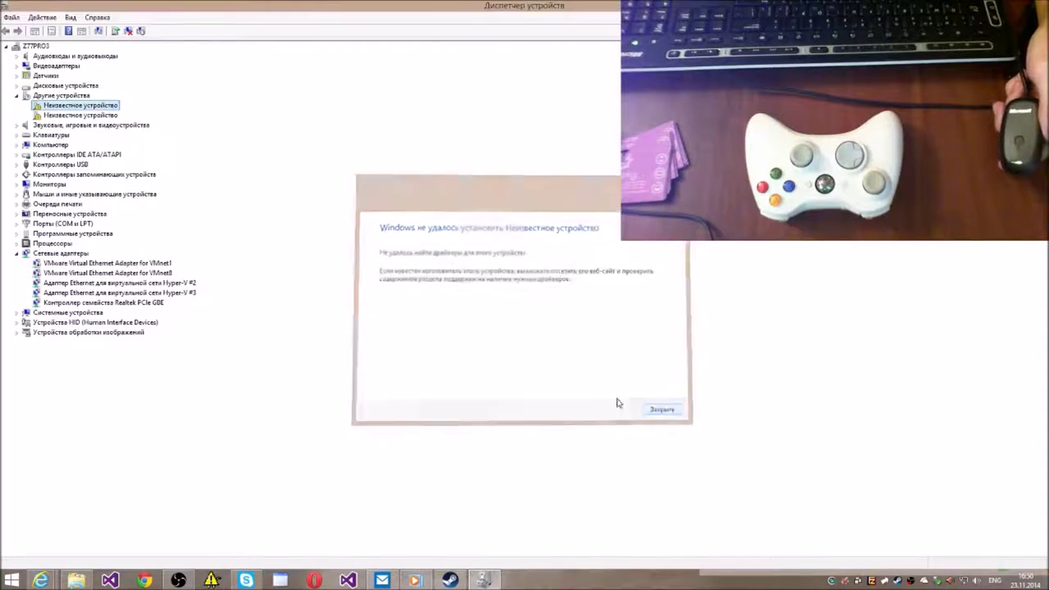
Try an automatic driver search for the second unknown device, and close the wizard.
right_click(80, 115)
left_click(88, 122)
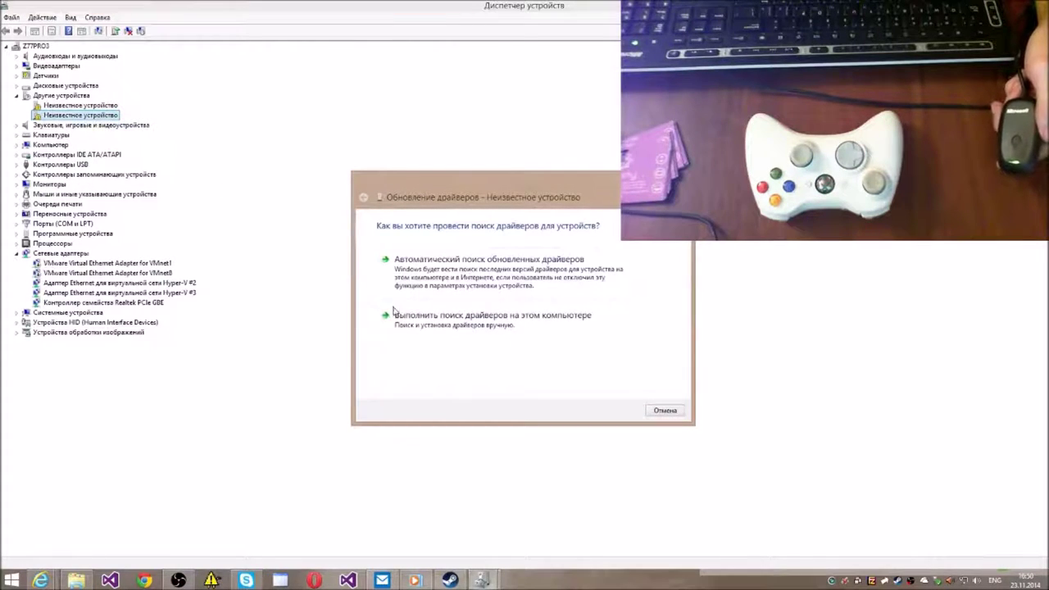
left_click(482, 279)
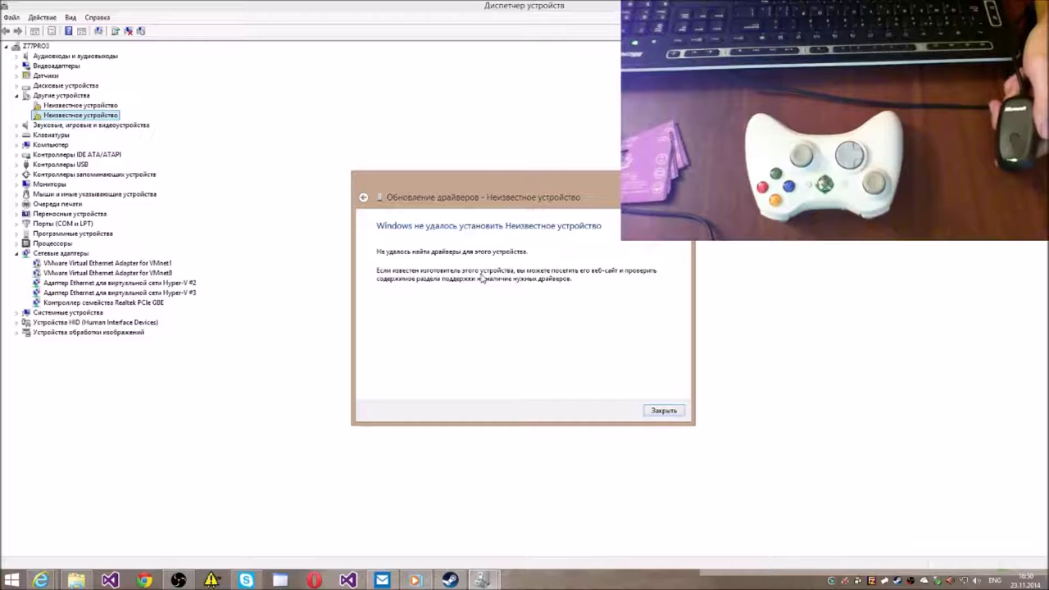
left_click(663, 410)
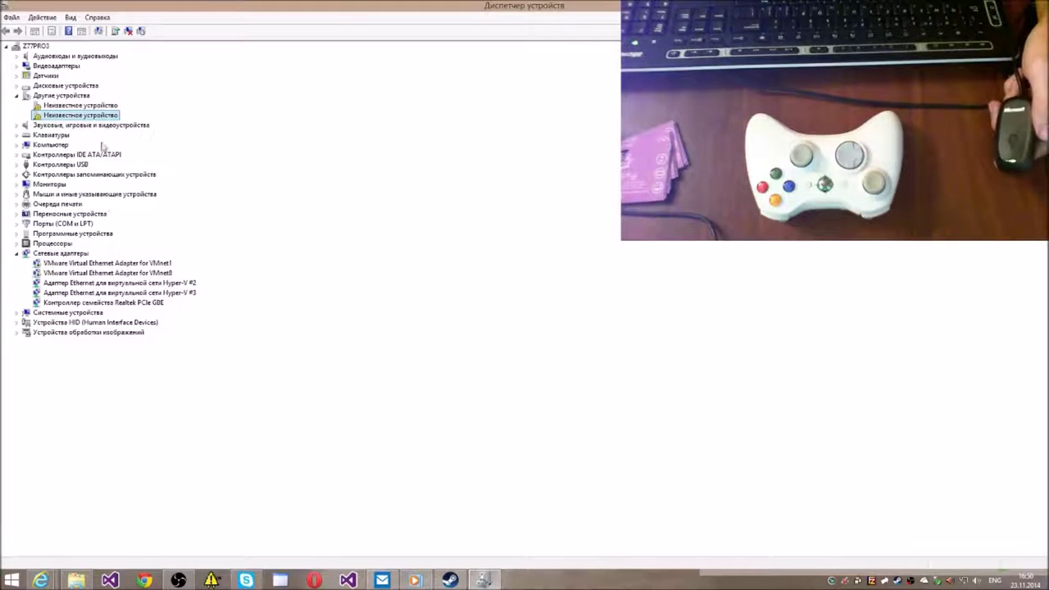
Check the computer's root entry and the imaging devices category in the device tree, leaving the category collapsed.
left_click(16, 47)
right_click(14, 46)
left_click(35, 49)
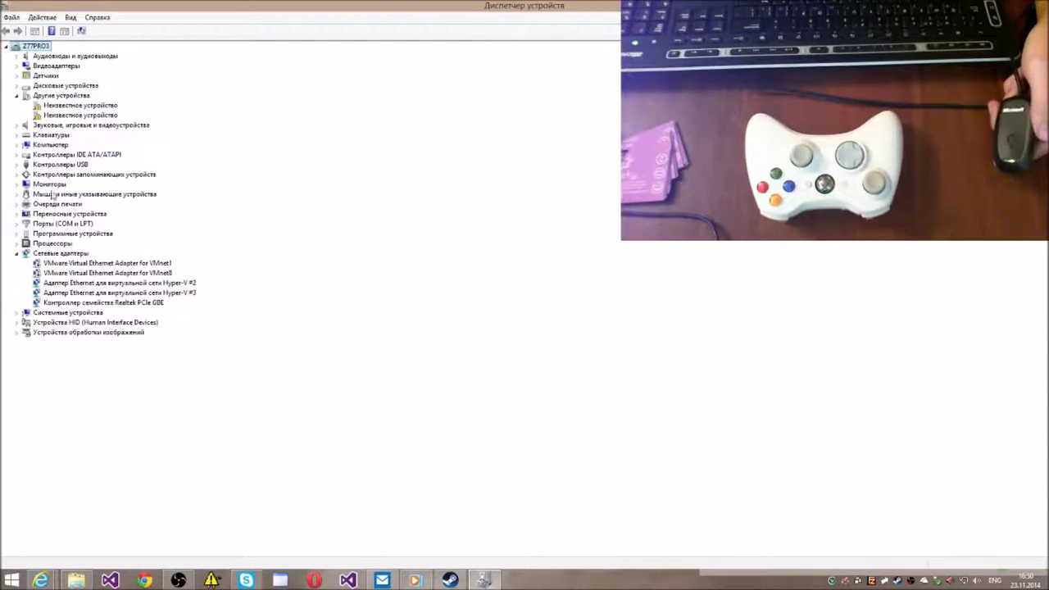
double_click(56, 333)
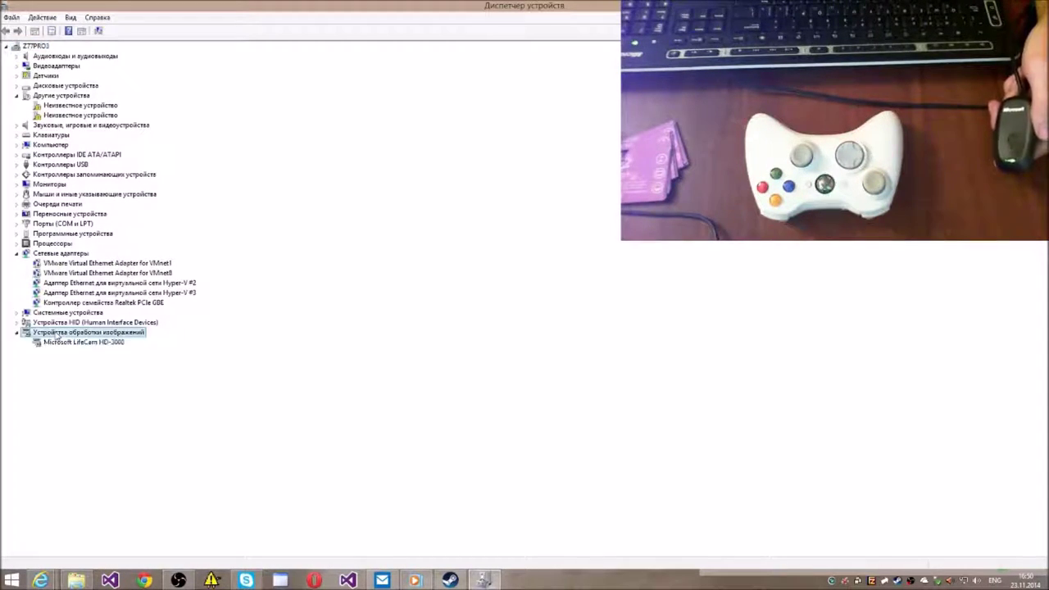
double_click(56, 335)
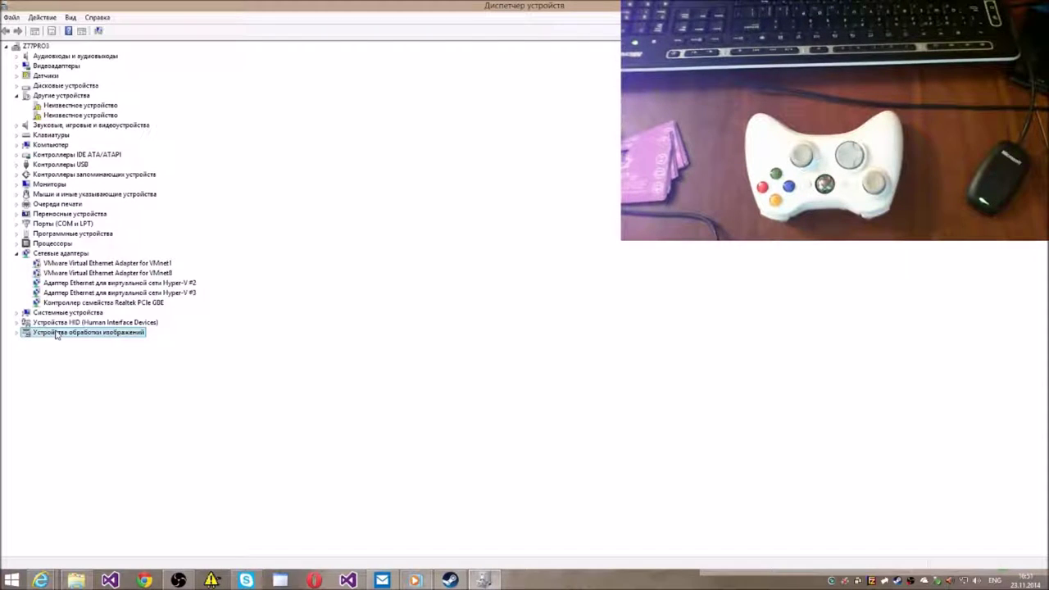
Switch to Internet Explorer to check the SC2TV stream page, and return to Open Broadcaster Software.
left_click(41, 581)
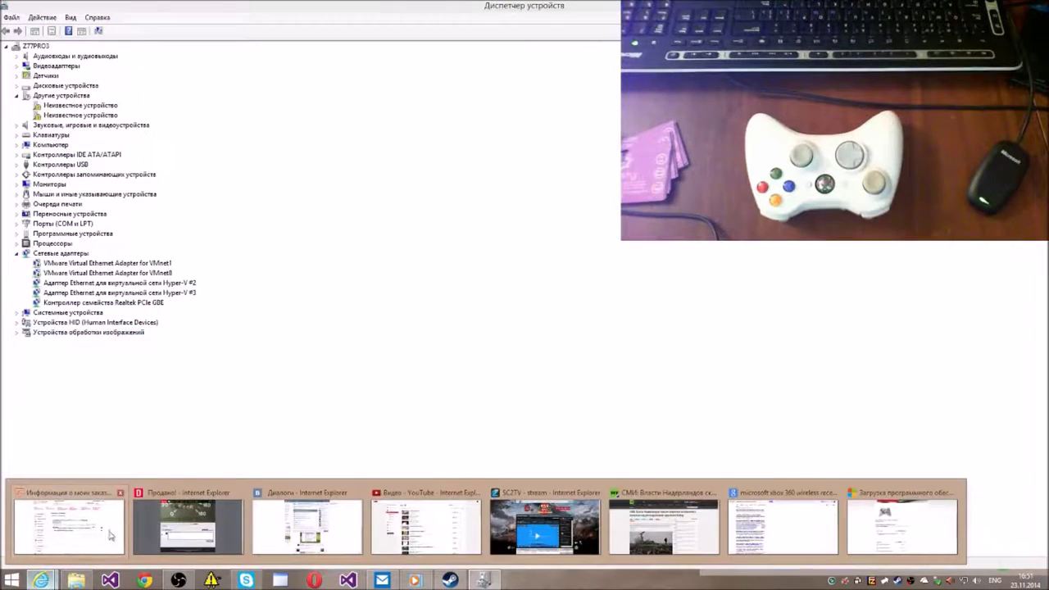
left_click(591, 493)
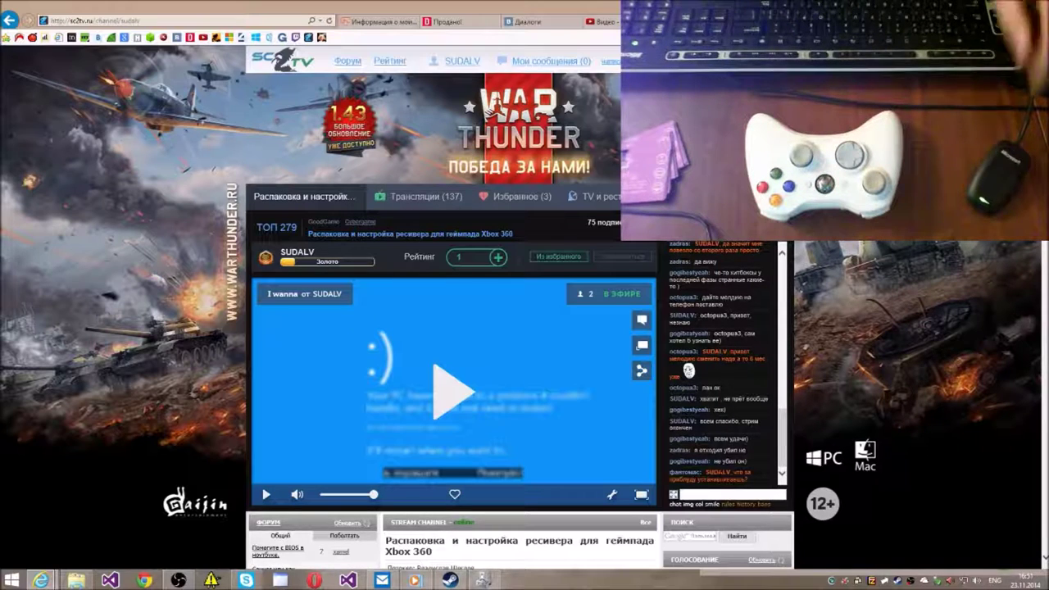
key("alt+Tab")
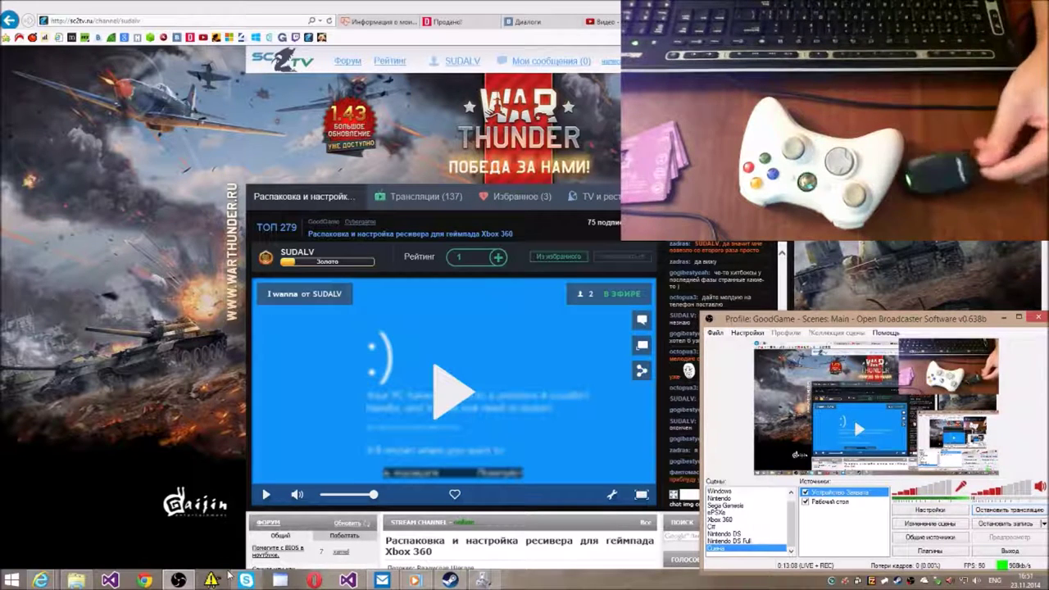
Open the PDF product guide from Microsoft's Xbox 360 Wireless Controller for Windows download page.
mouse_move(245, 579)
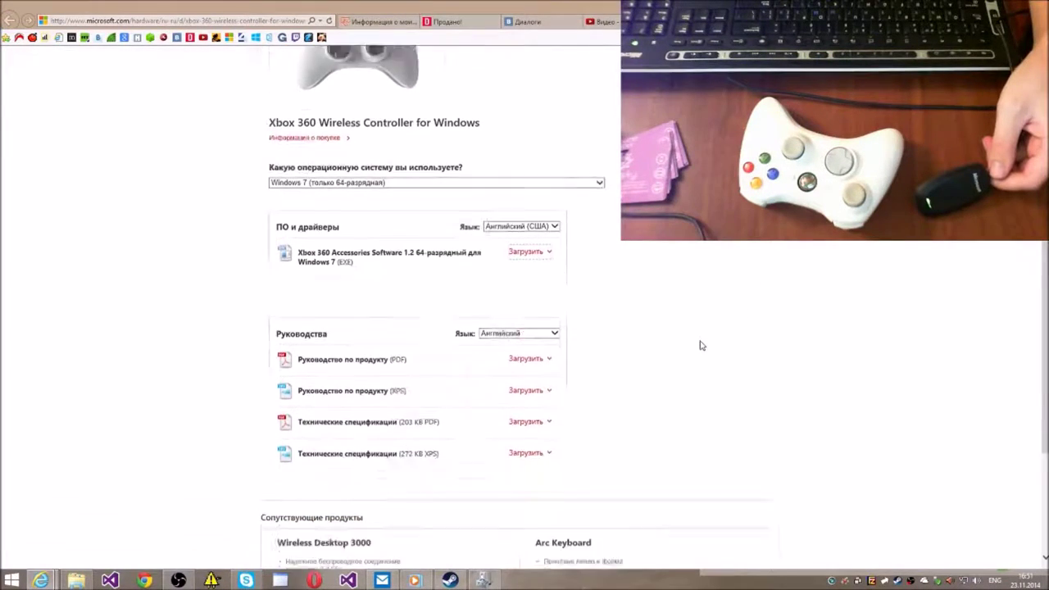
scroll(701, 345, "down", 1)
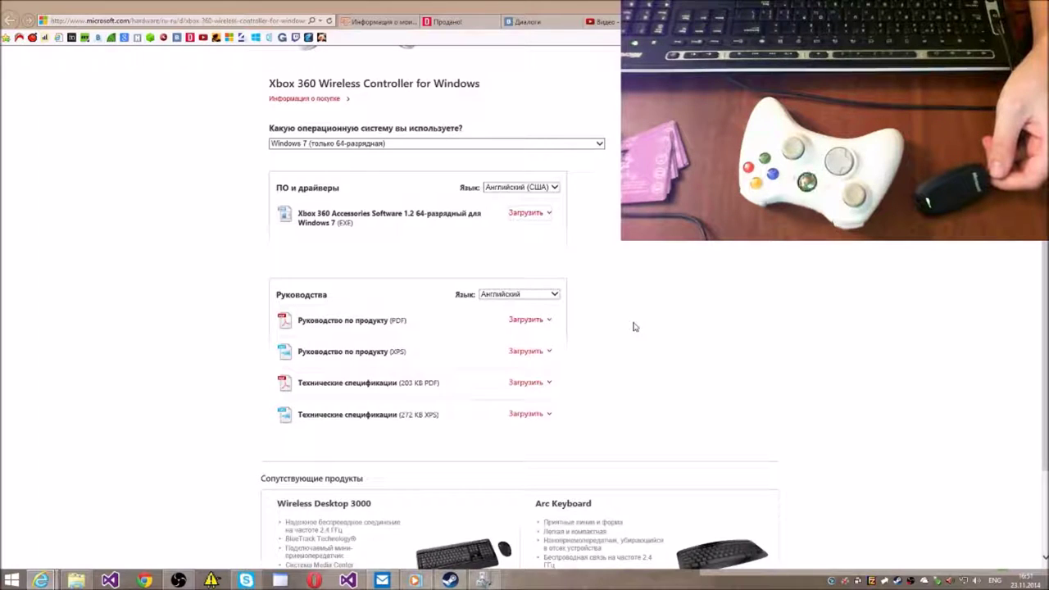
left_click(534, 321)
left_click(645, 556)
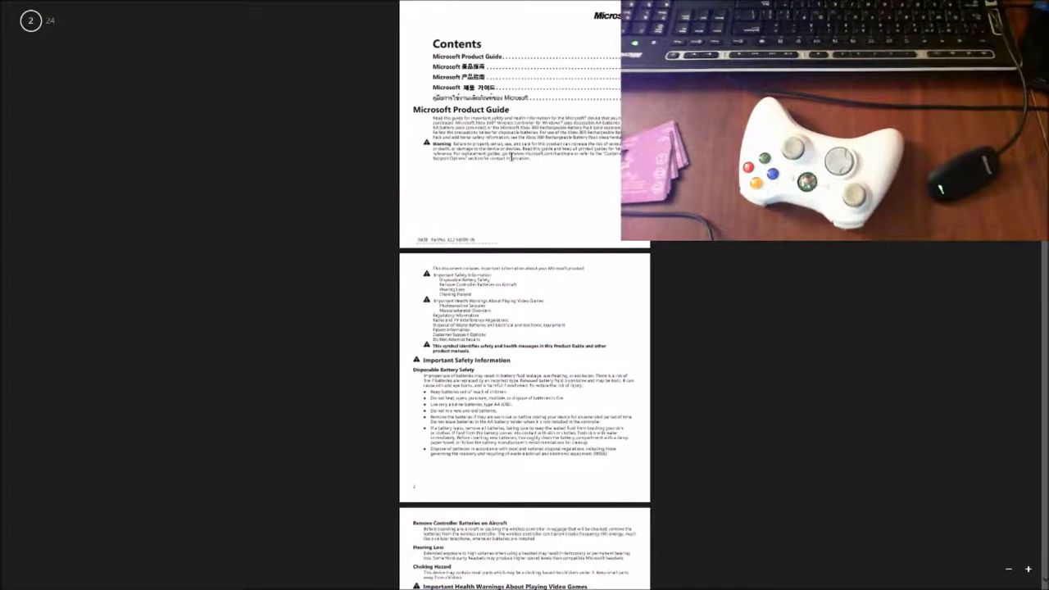
Place the desktop side by side with the product guide and bring up the stream chat window in Chrome.
scroll(511, 154, "up", 2)
mouse_move(3, 123)
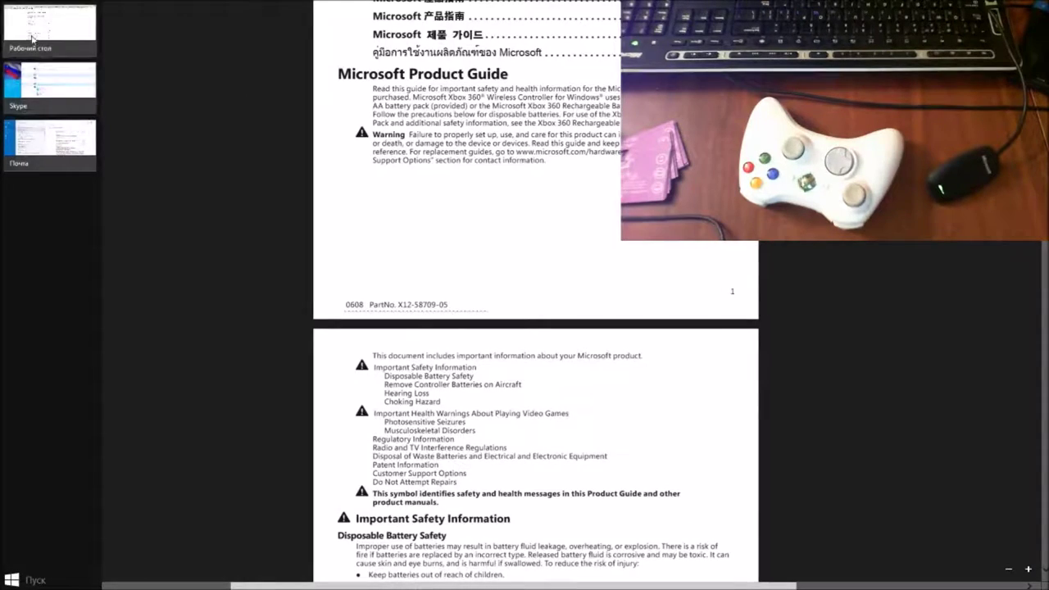
left_click_drag(47, 23, 519, 170)
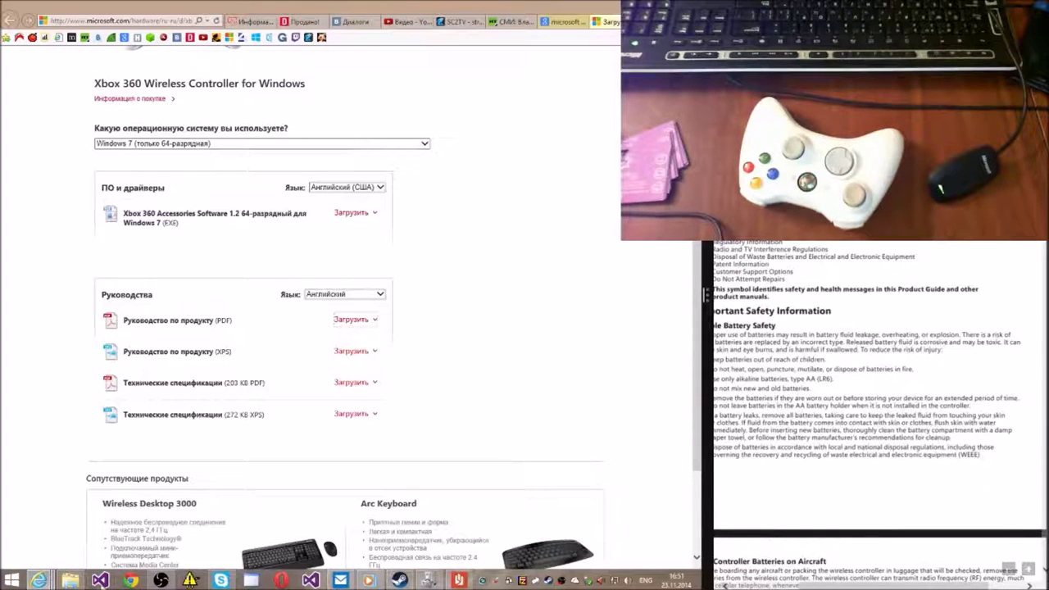
left_click(132, 581)
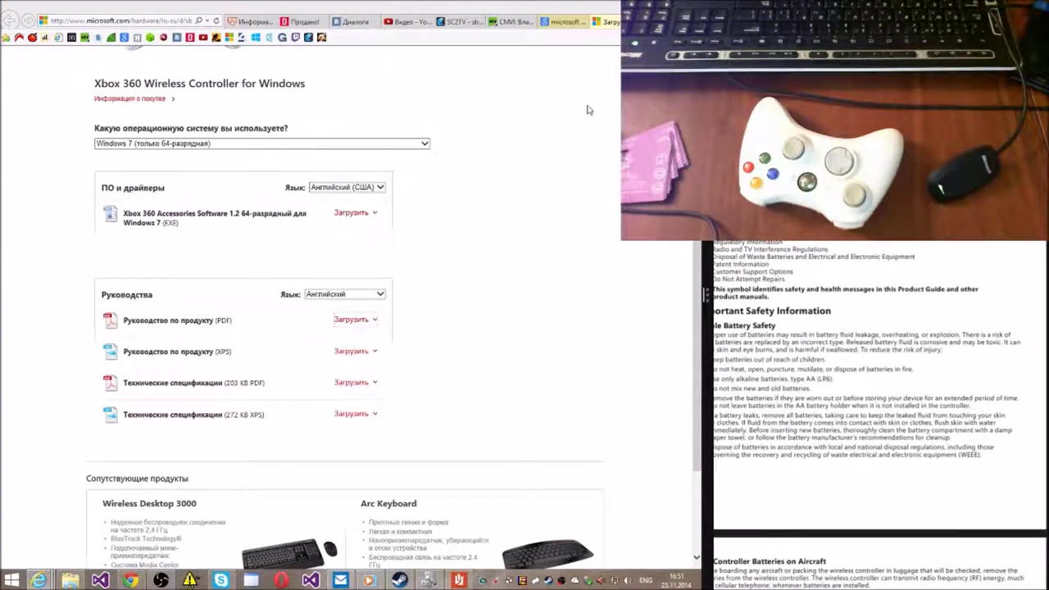
left_click_drag(611, 21, 605, 34)
Look through the product guide's safety, health, regulatory and customer support sections across its language versions.
scroll(842, 272, "down", 5)
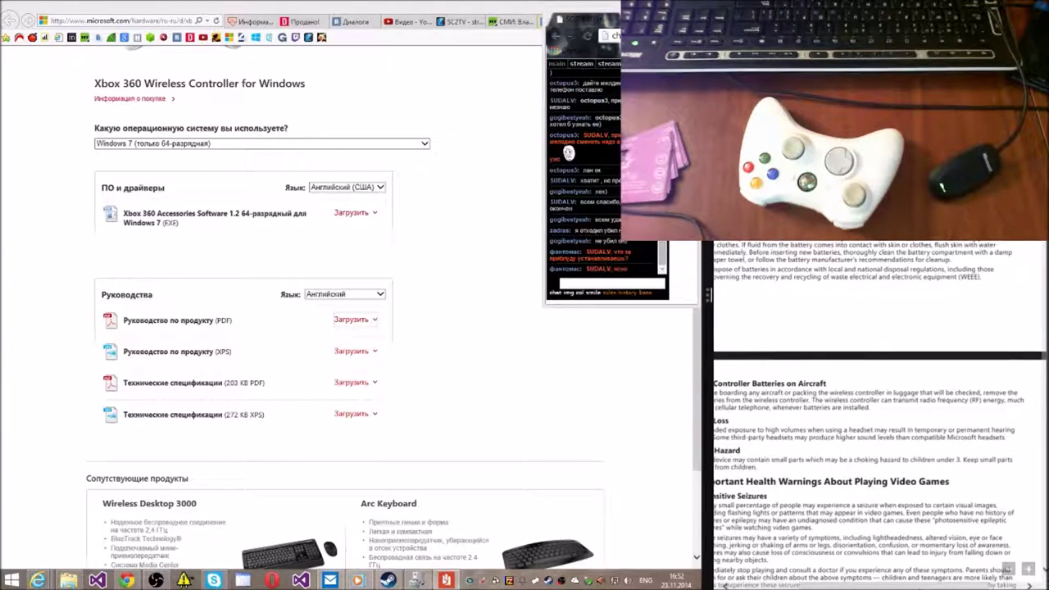
scroll(820, 492, "left", 2)
scroll(934, 456, "down", 1)
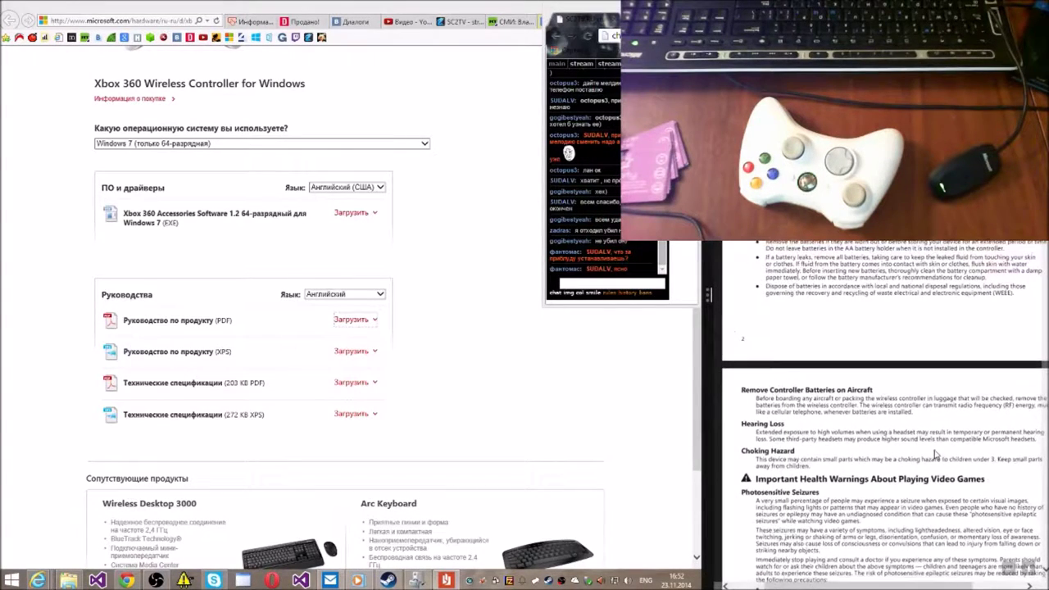
scroll(870, 459, "down", 6)
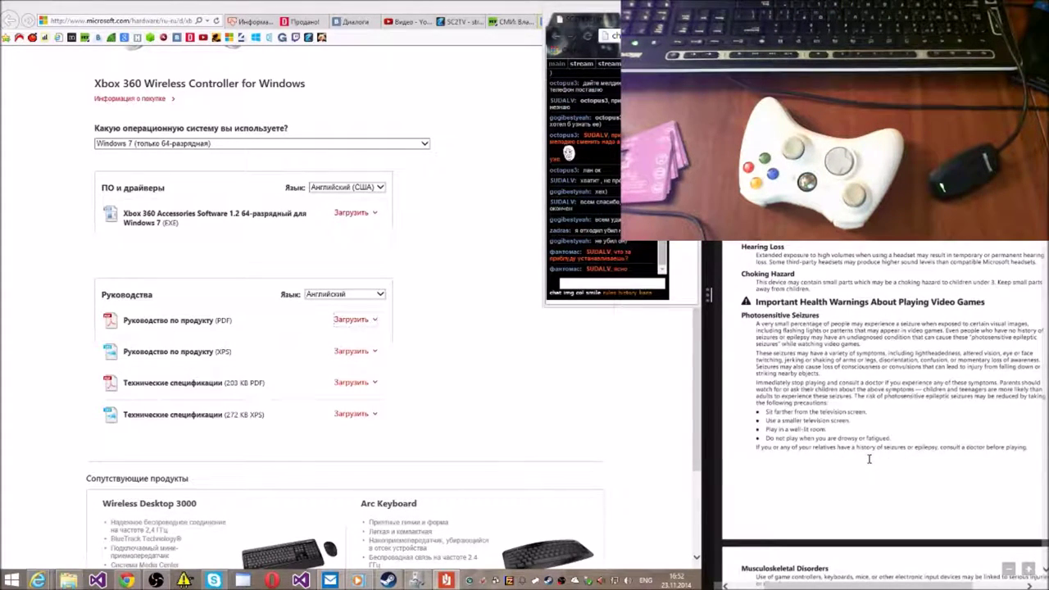
scroll(870, 462, "down", 6)
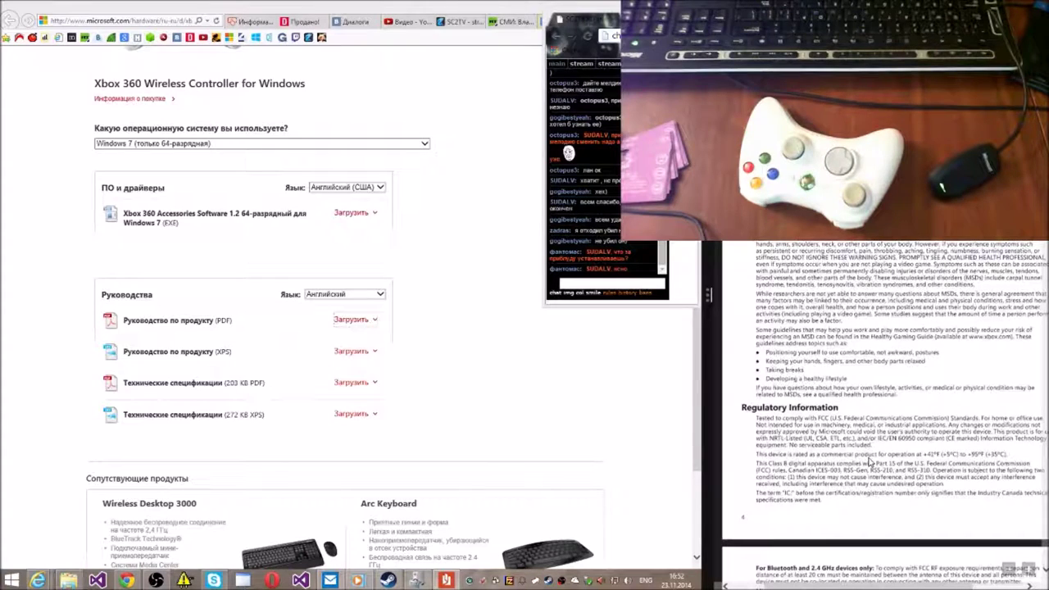
scroll(869, 462, "down", 6)
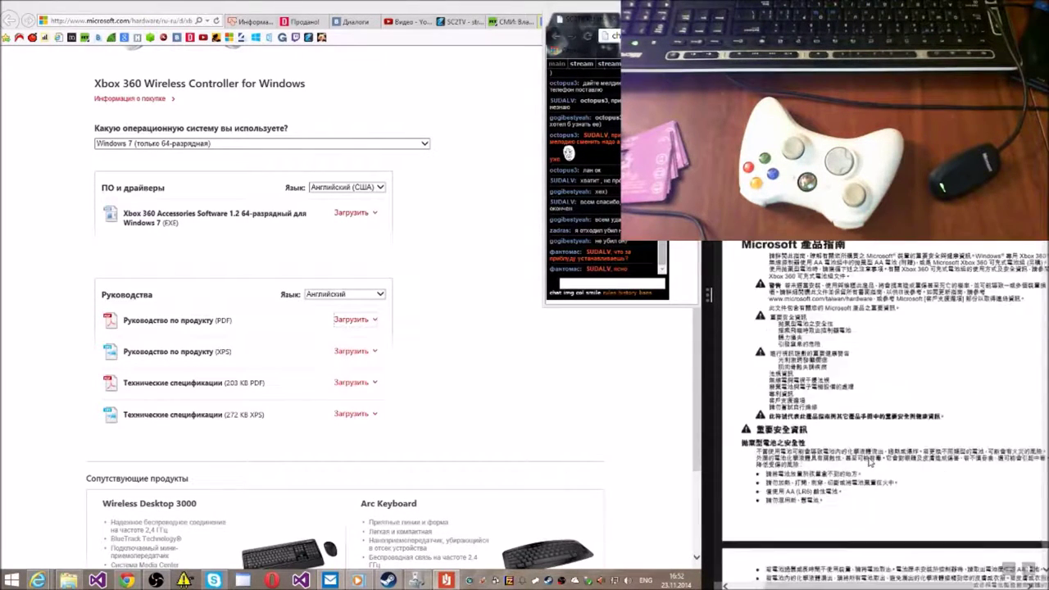
scroll(870, 456, "down", 7)
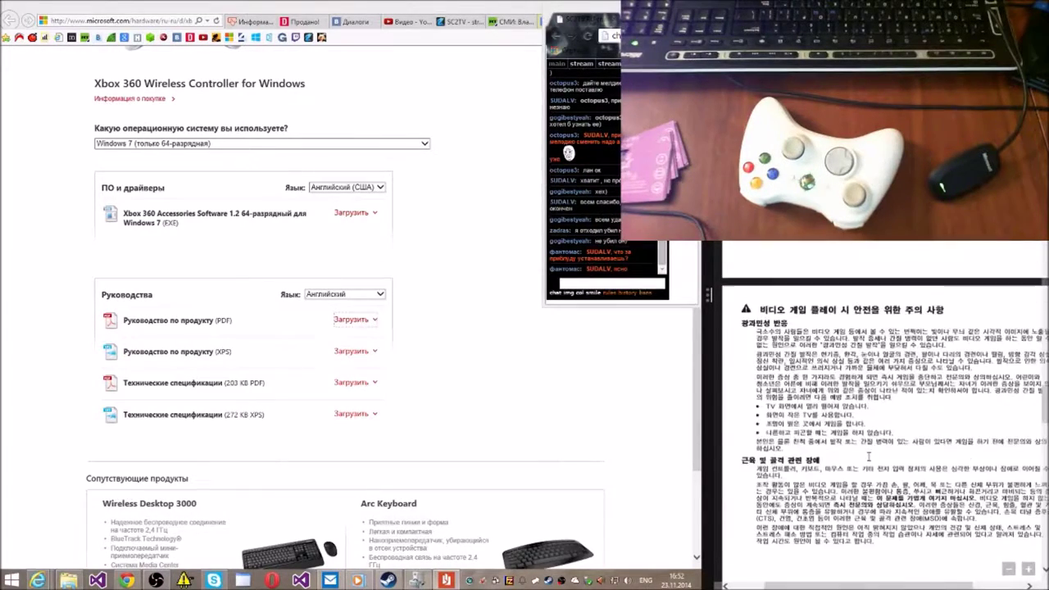
scroll(885, 435, "down", 5)
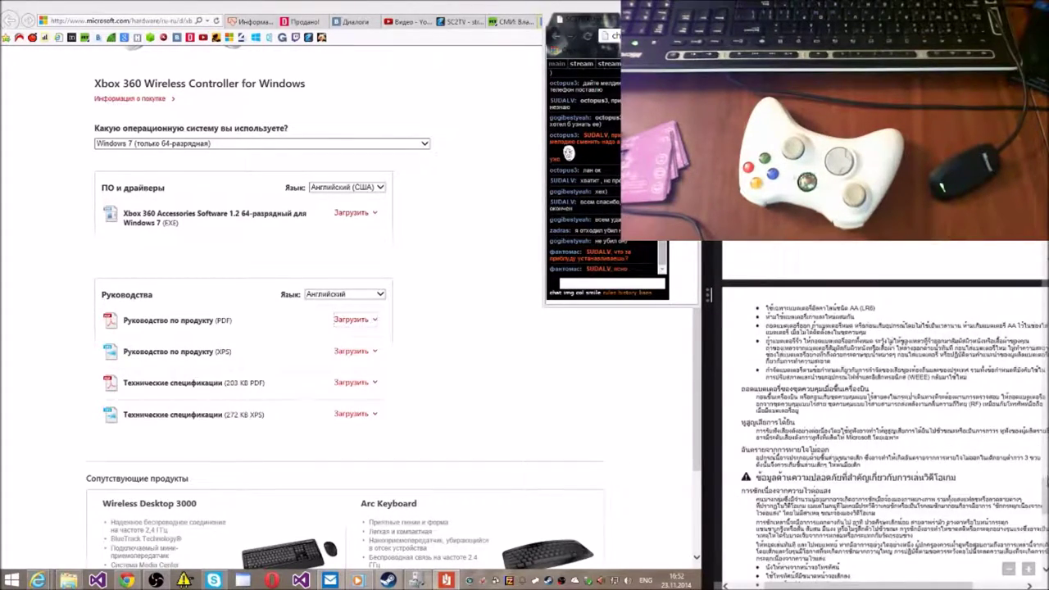
scroll(885, 410, "up", 8)
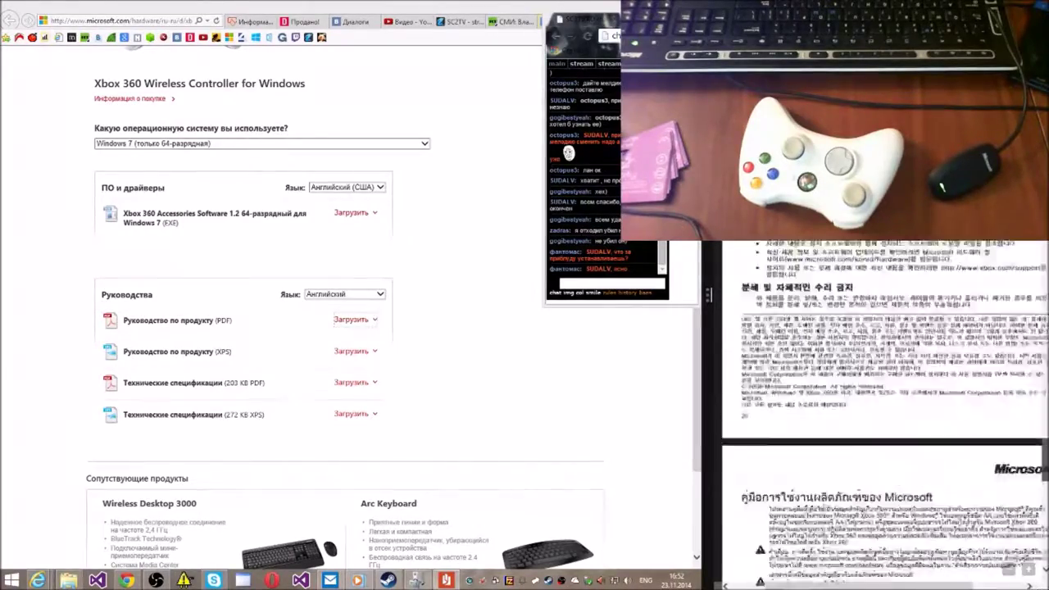
scroll(885, 427, "down", 1)
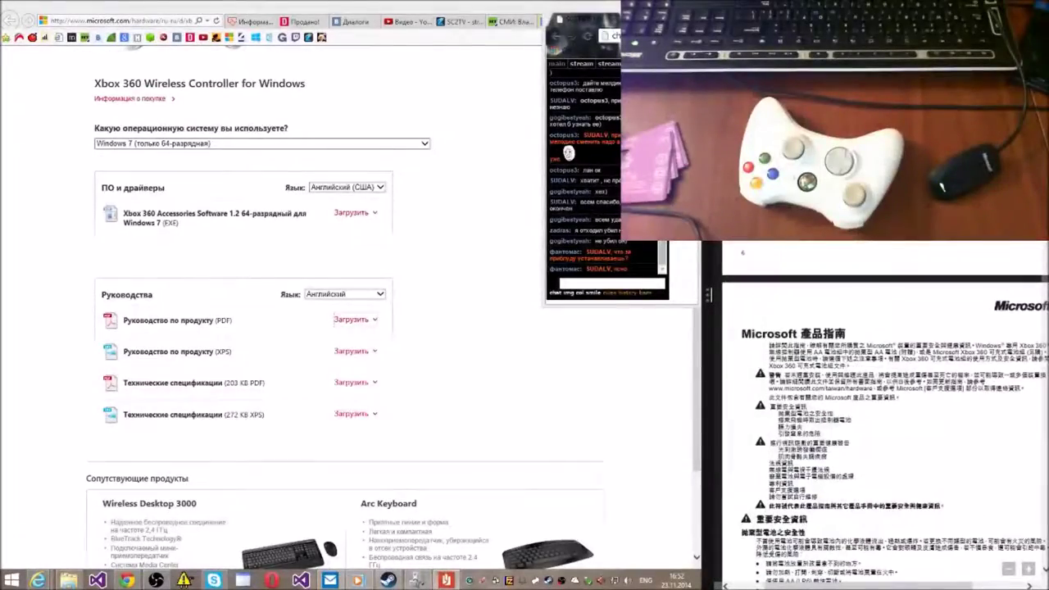
scroll(885, 393, "down", 1)
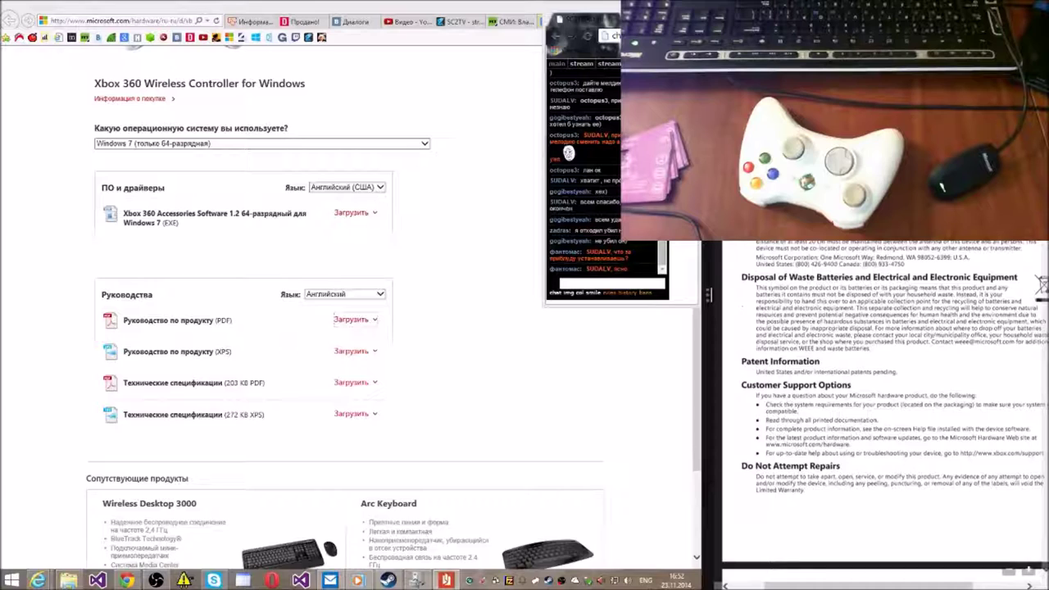
scroll(885, 410, "up", 1)
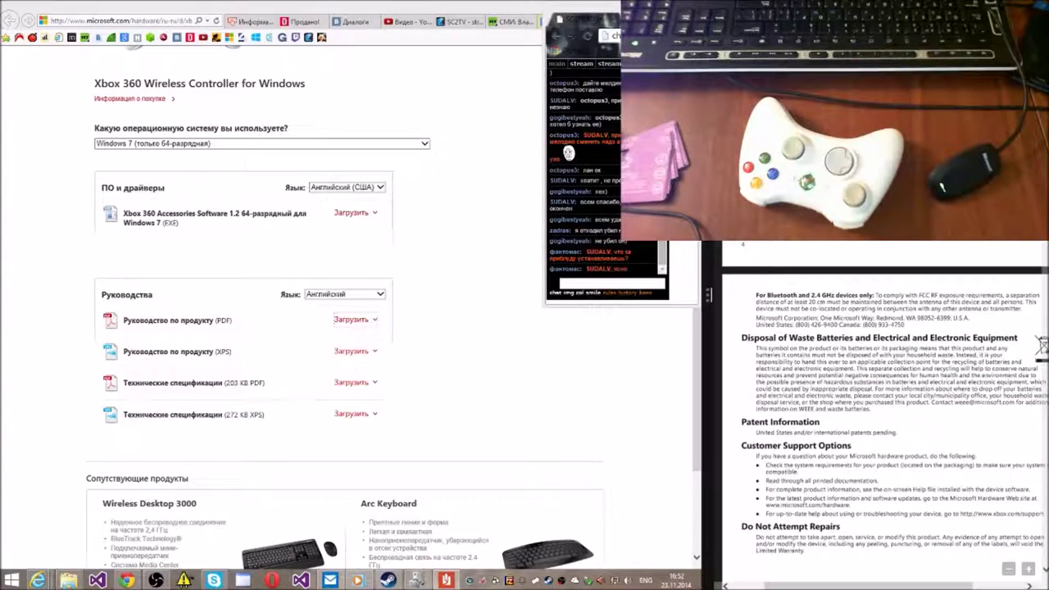
scroll(886, 409, "down", 2)
scroll(886, 410, "up", 5)
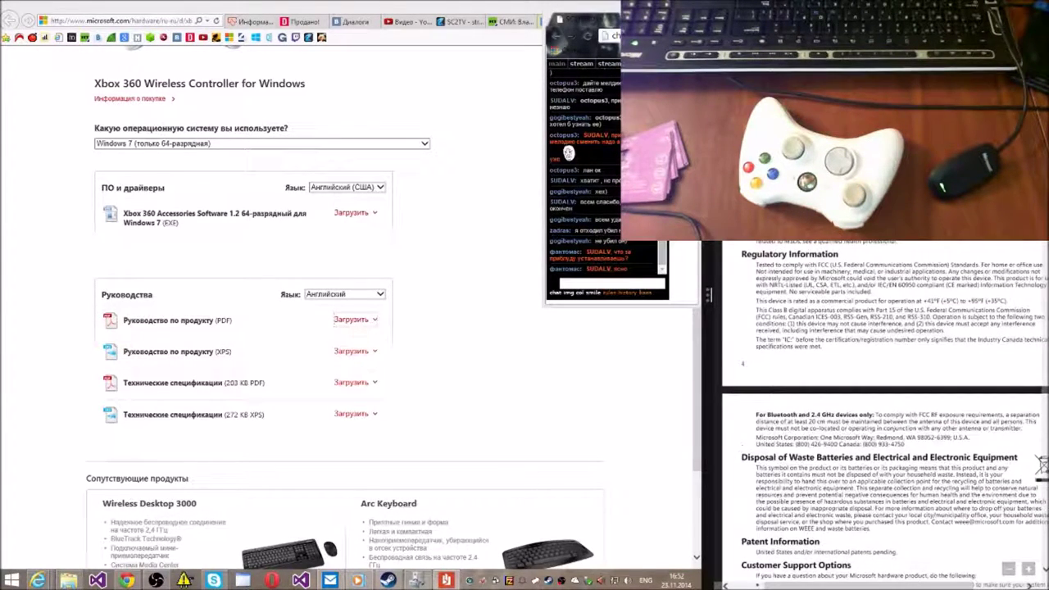
scroll(886, 410, "up", 6)
scroll(885, 410, "up", 6)
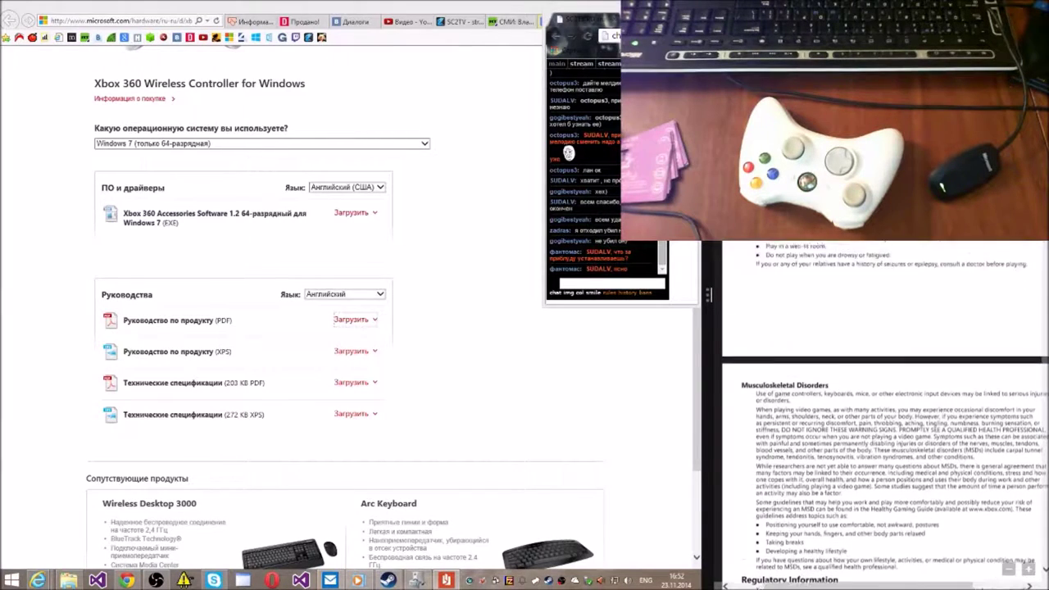
scroll(886, 410, "up", 7)
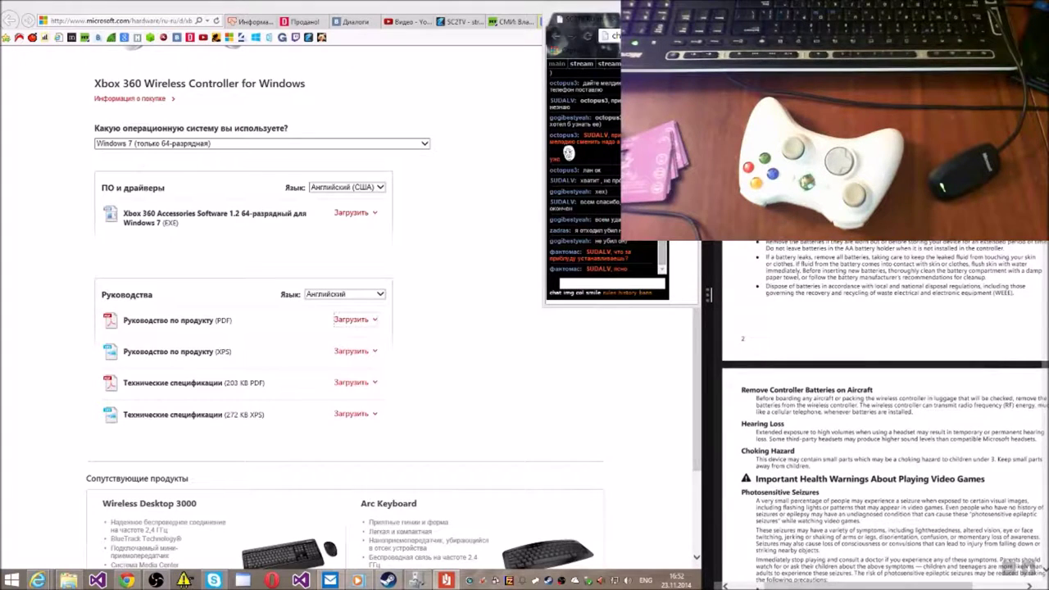
scroll(885, 410, "up", 6)
scroll(885, 410, "up", 3)
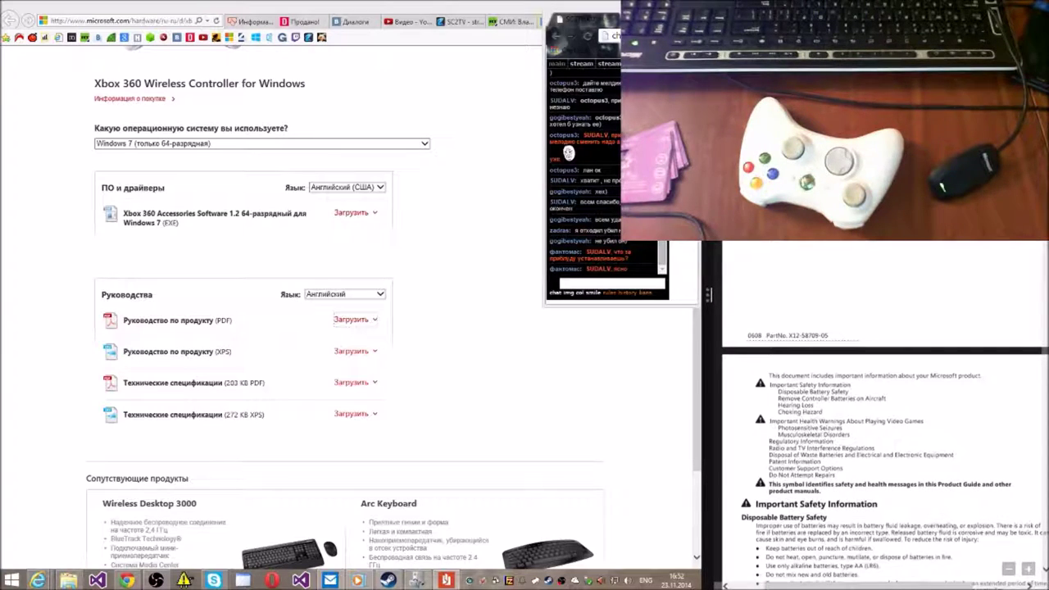
End the side-by-side view with the product guide and restore the desktop to full width.
left_click_drag(710, 294, 1041, 295)
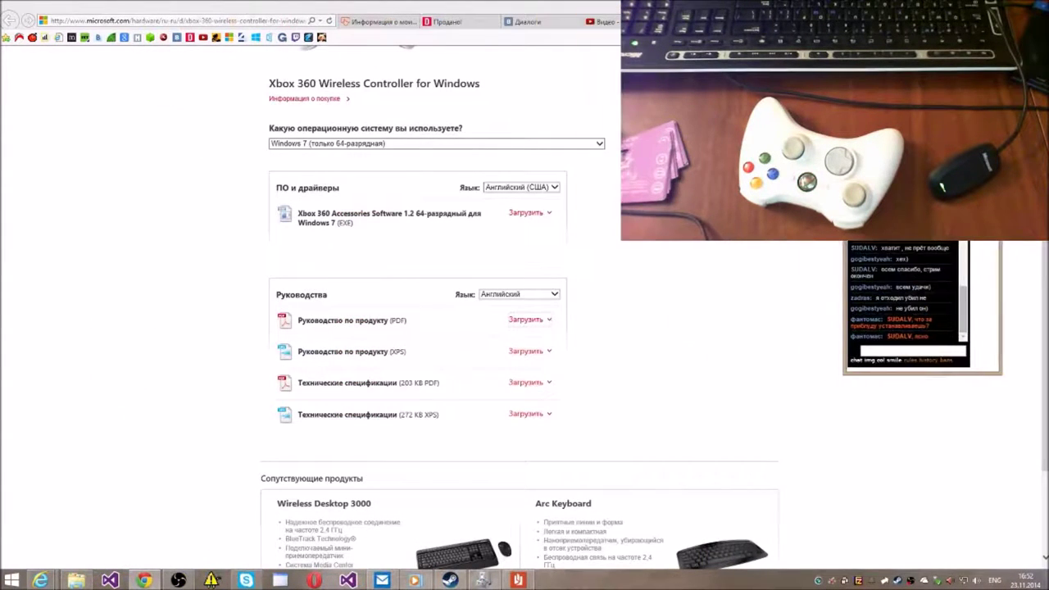
Leave Microsoft's Xbox 360 Wireless Controller for Windows download page and return to the Google results for "microsoft xbox 360 wireless receiver for windows".
left_click(617, 244)
scroll(617, 246, "up", 1)
scroll(617, 246, "up", 2)
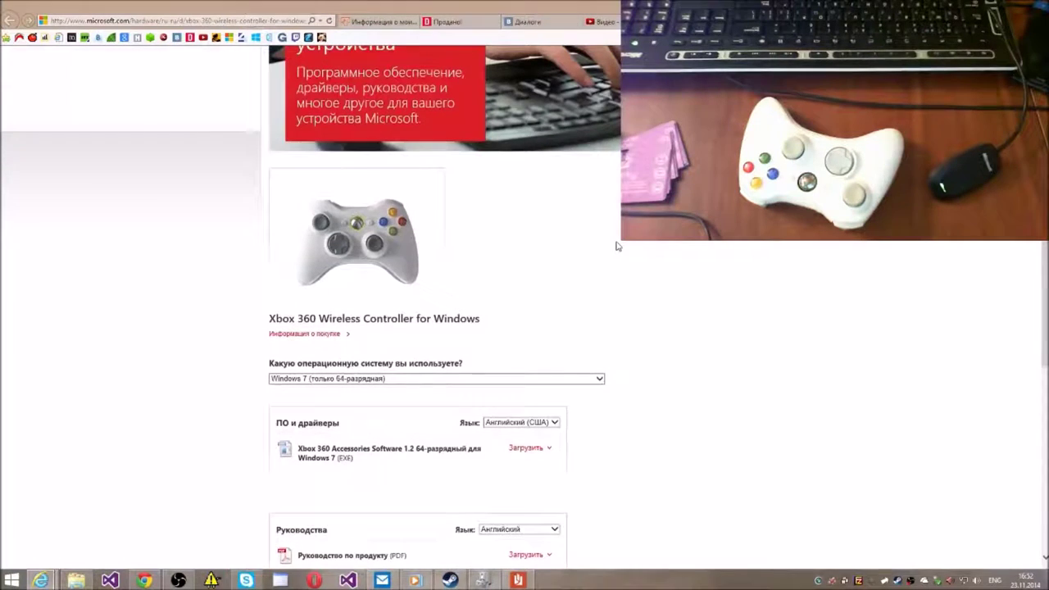
scroll(618, 247, "up", 2)
scroll(617, 245, "down", 1)
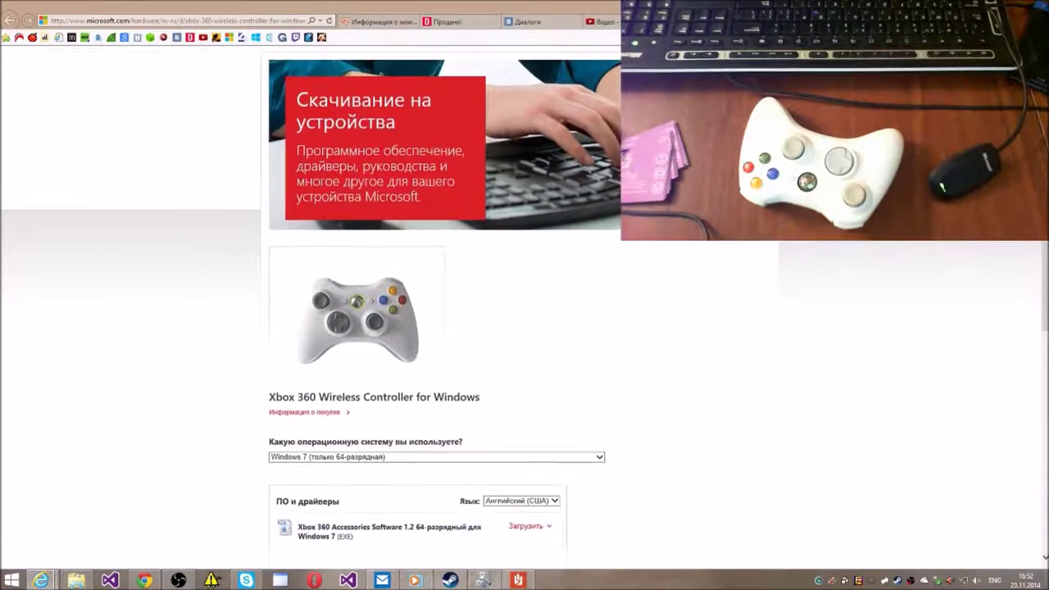
key("alt+Left")
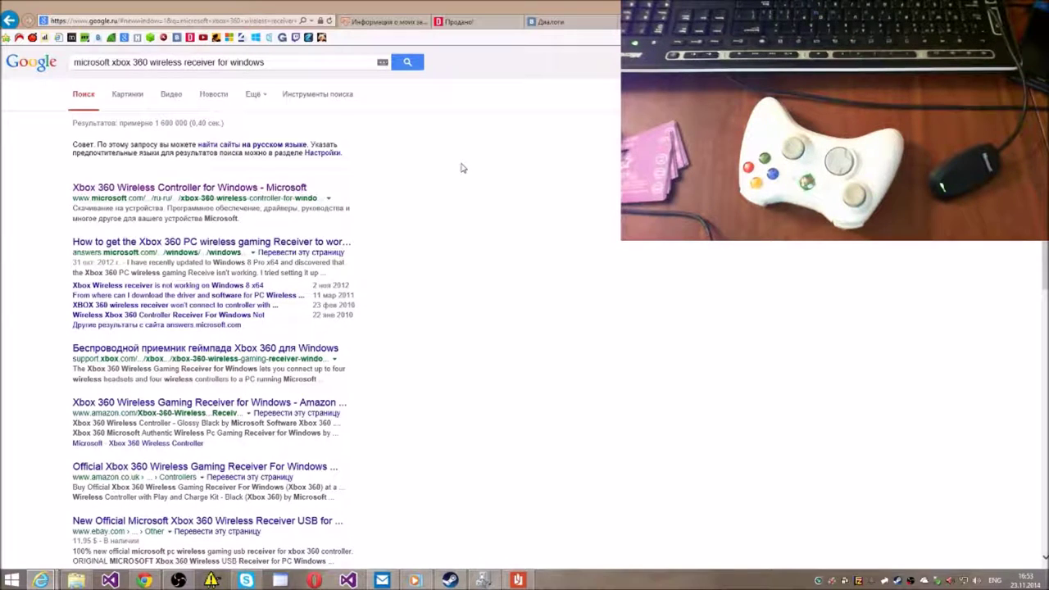
key("ctrl+t")
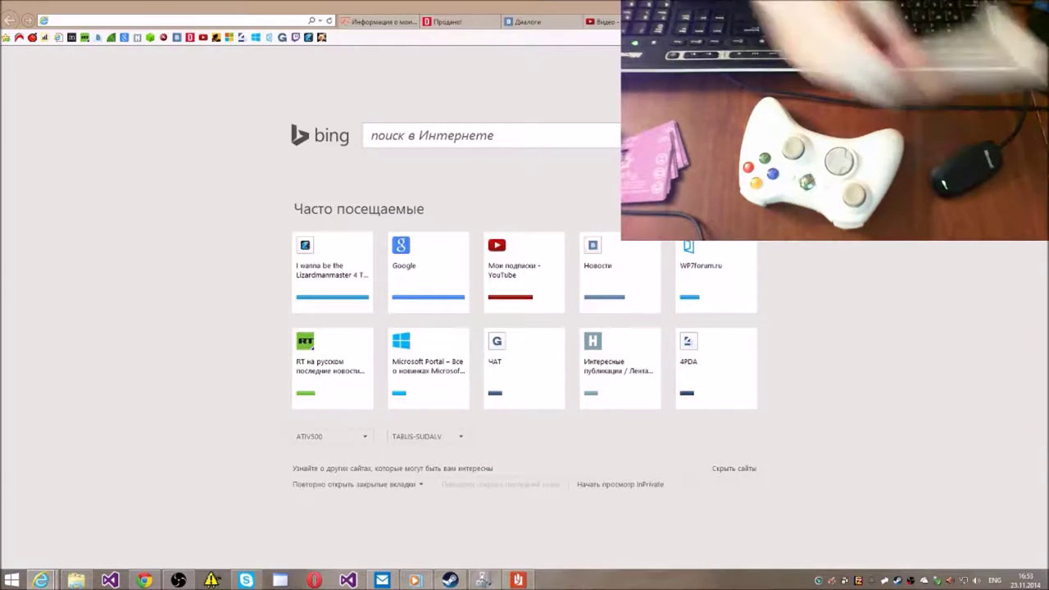
type("https://www.google.ru/#newwindow=1&q=microsoft+xbox+360+wireless+receiver+for+windows")
key("Return")
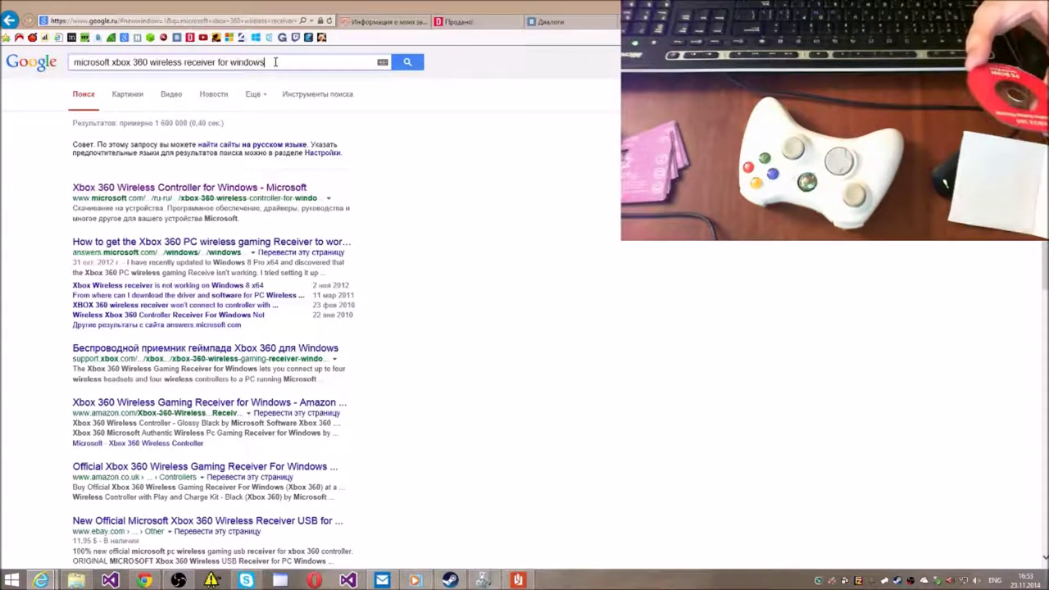
Extend the Google query to "microsoft xbox 360 wireless receiver for windows pc driver version 2.0.2" and run the search.
type("p")
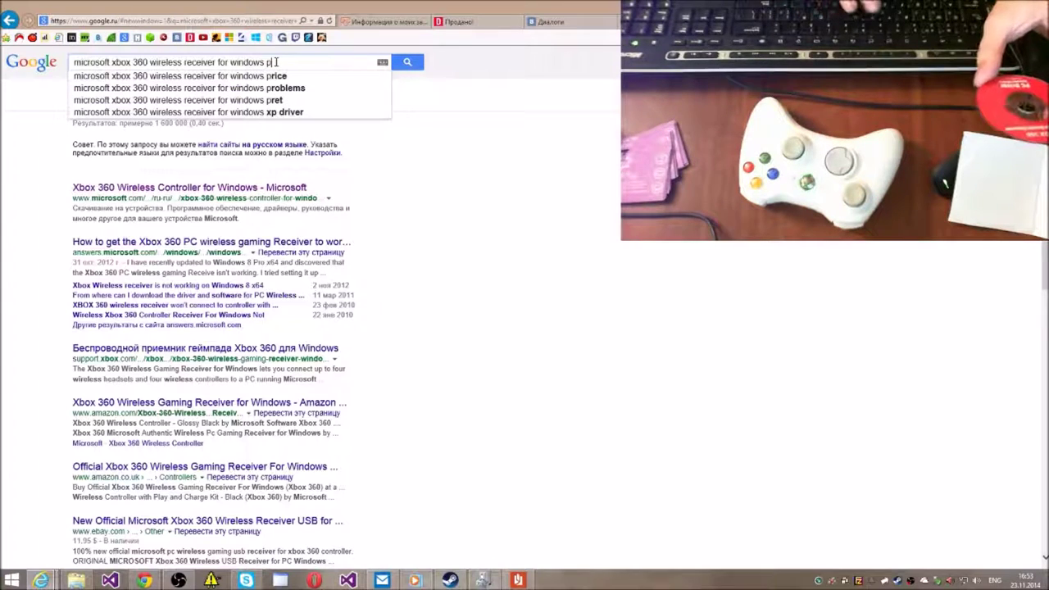
type("c driv")
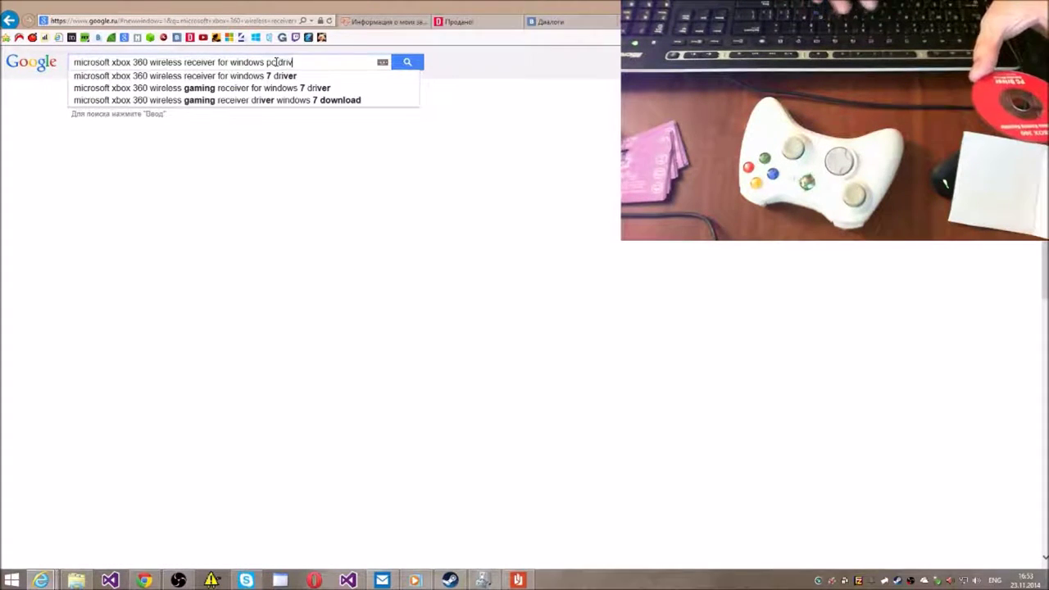
type("er")
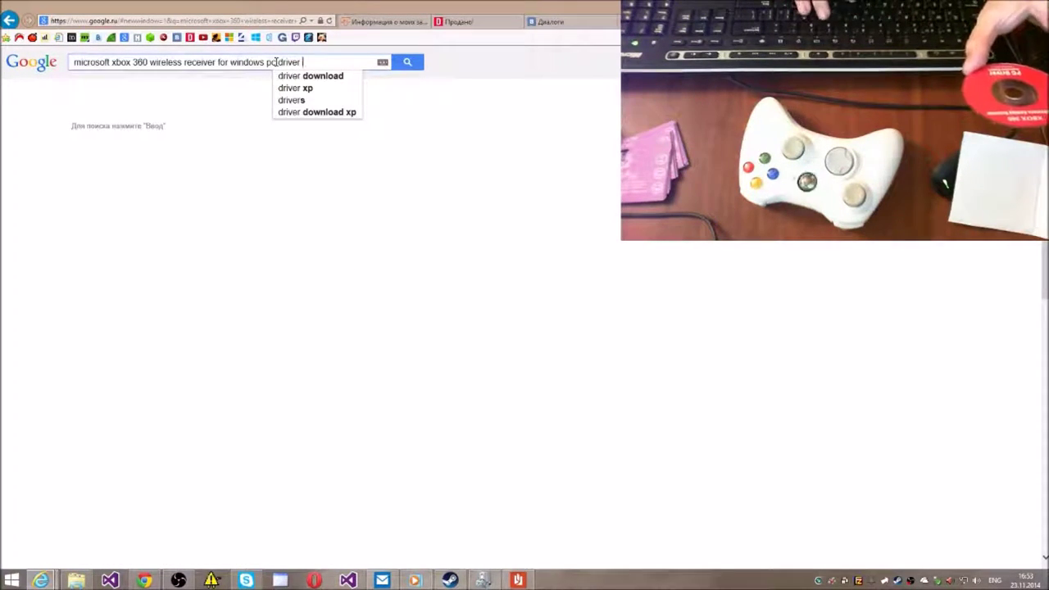
type(" v")
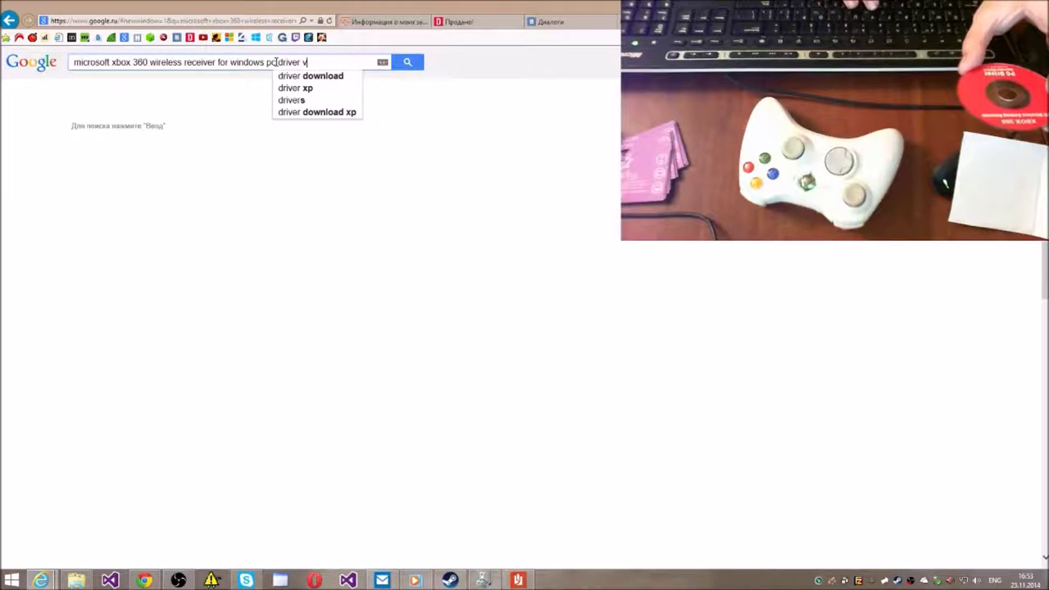
type("ers")
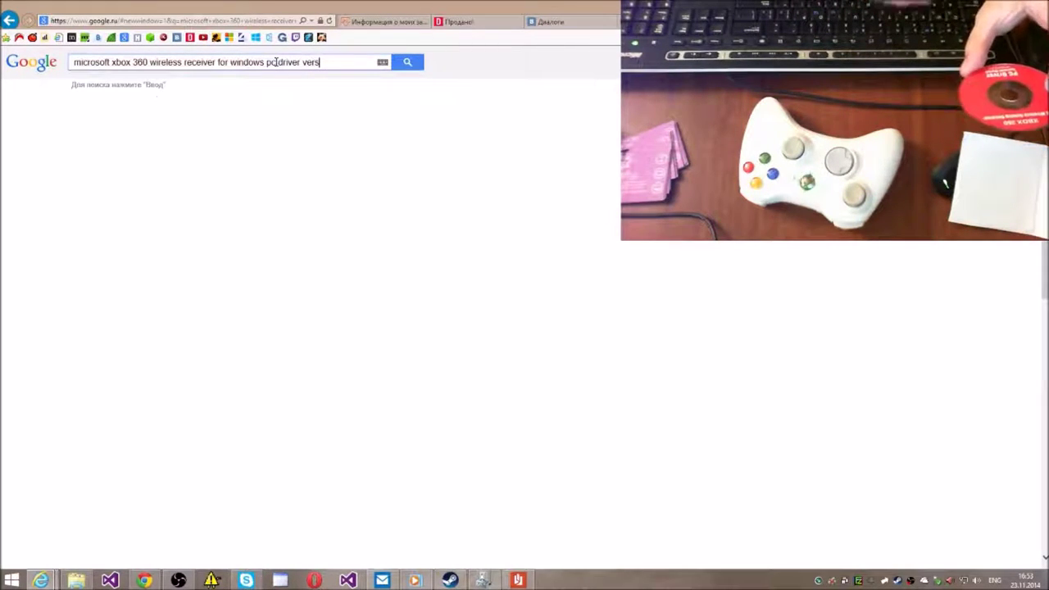
type("ion")
type("2.0.2")
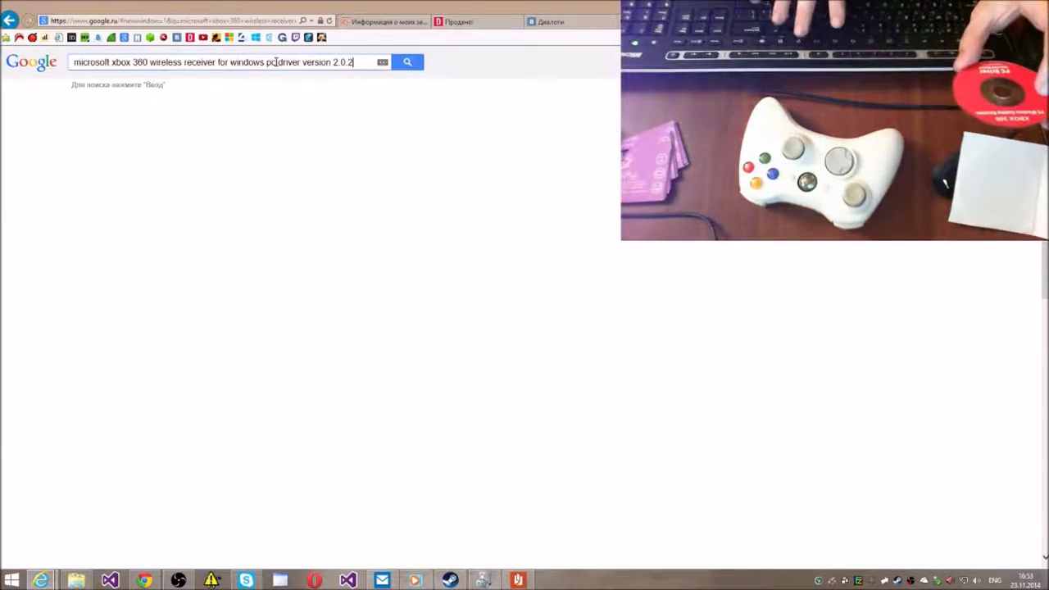
key("Return")
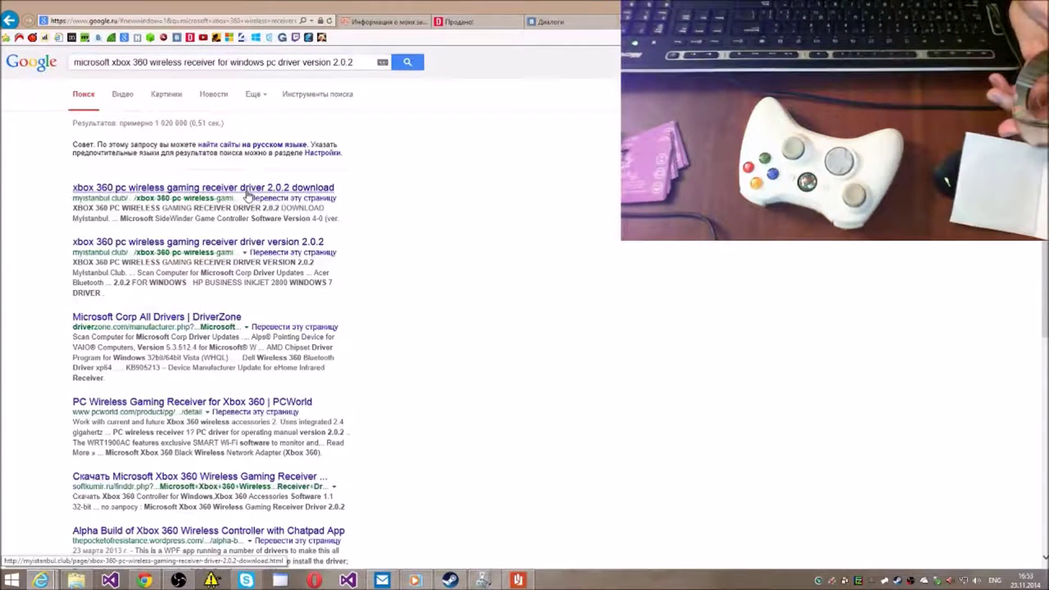
Check the two myistanbul.club results on the receiver driver version 2.0.2 and return to the search results.
left_click(248, 189)
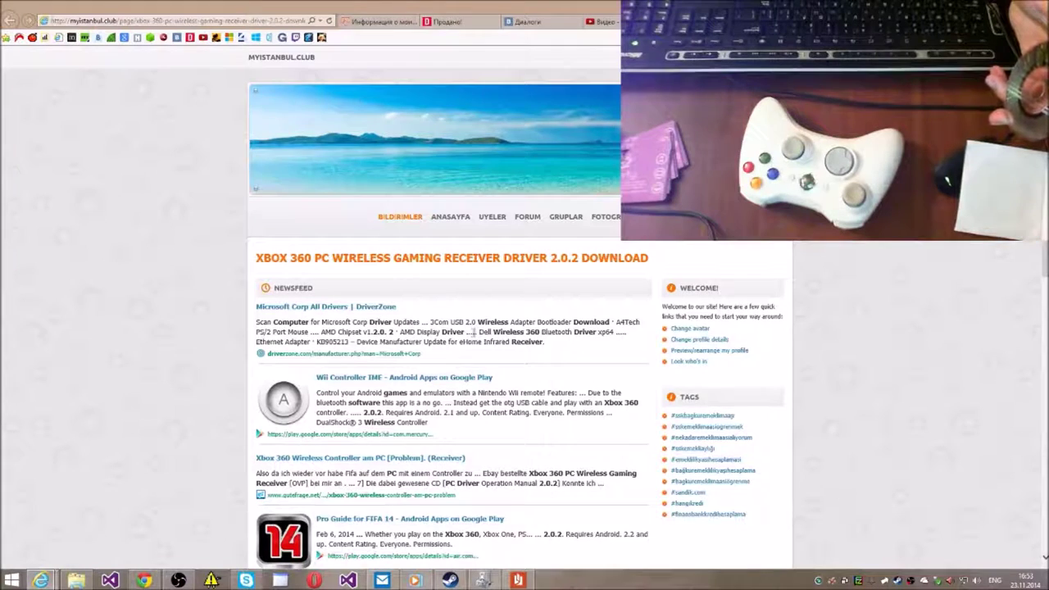
scroll(533, 327, "down", 2)
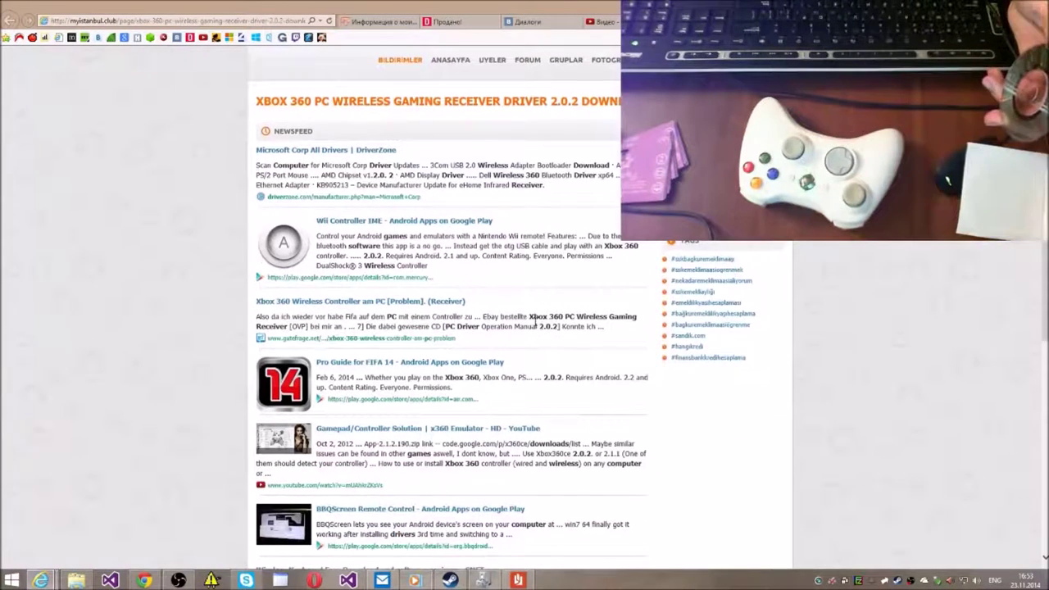
left_click(9, 20)
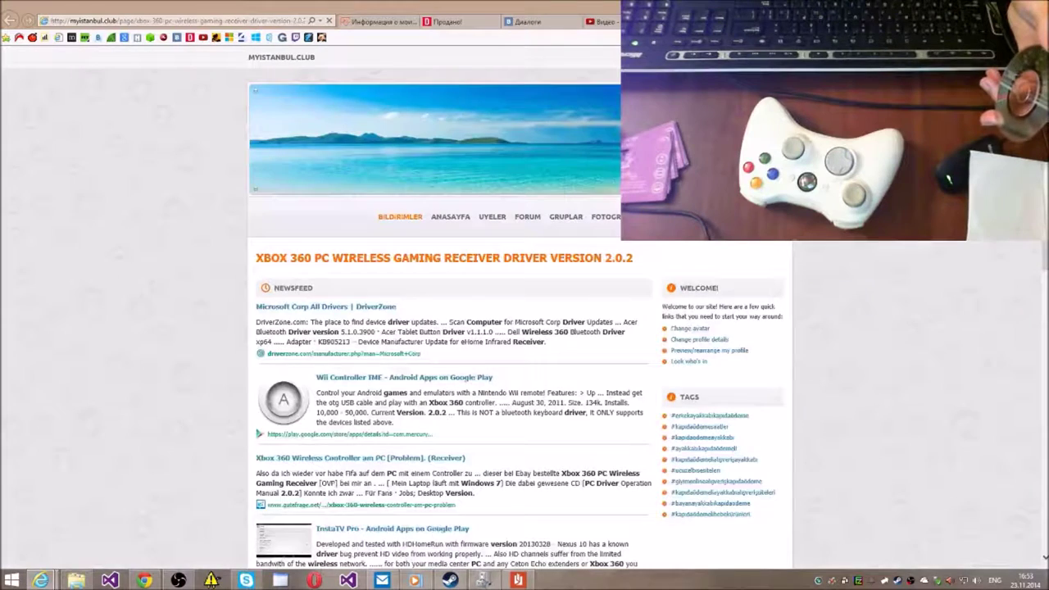
scroll(550, 358, "down", 3)
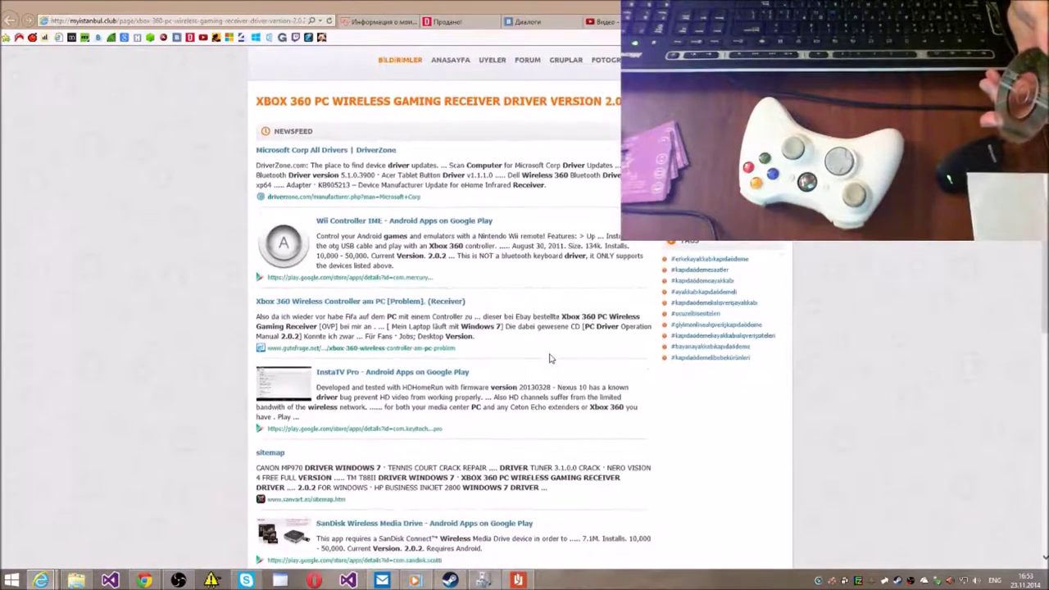
scroll(550, 358, "down", 2)
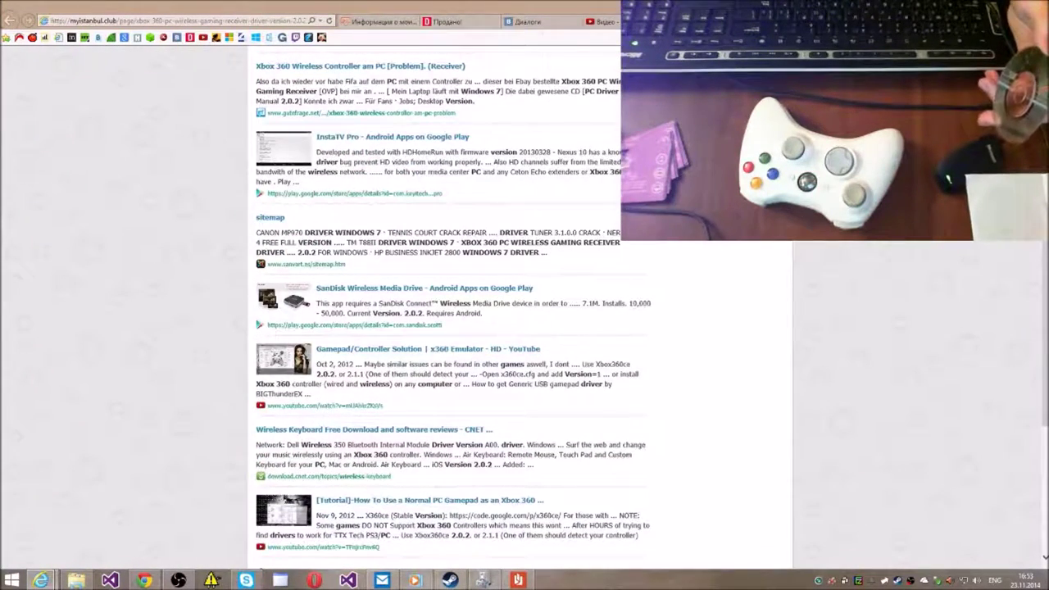
key("alt+Left")
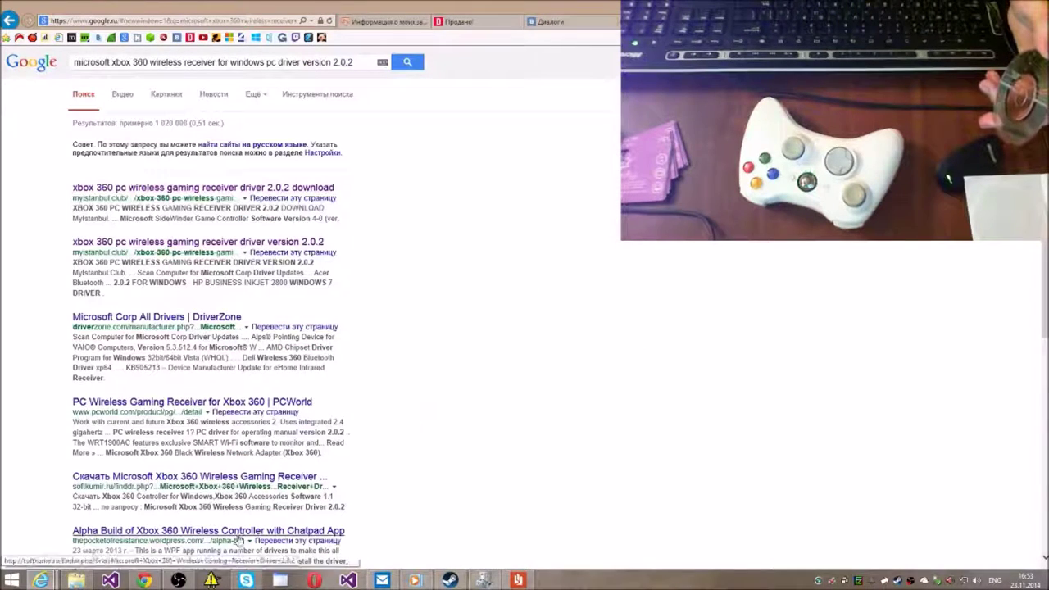
Check the stream chat window and look through the remaining results for the 2.0.2 receiver driver.
left_click(144, 581)
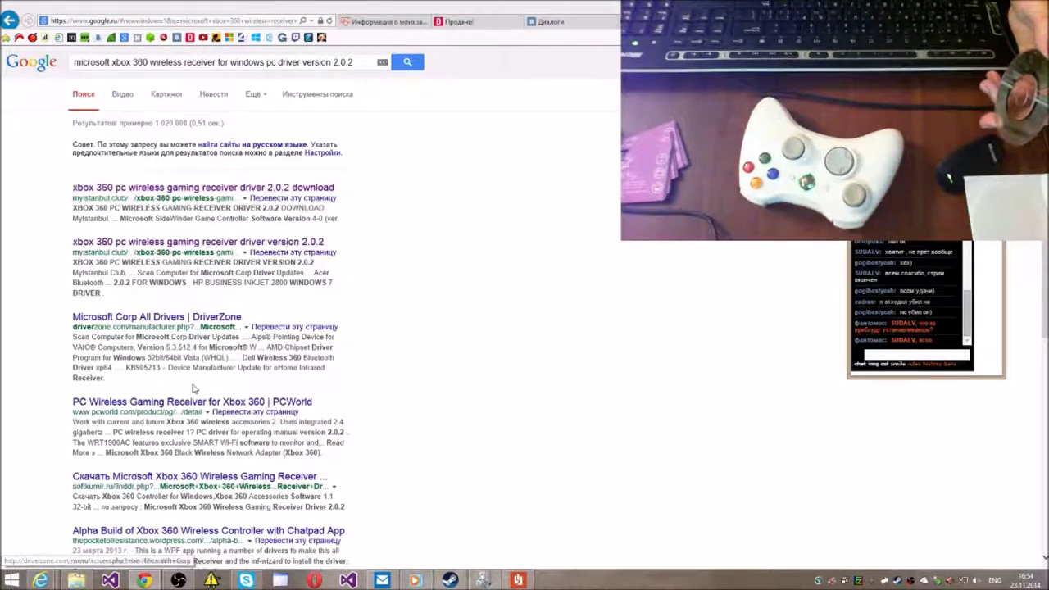
left_click(184, 410)
scroll(183, 394, "down", 2)
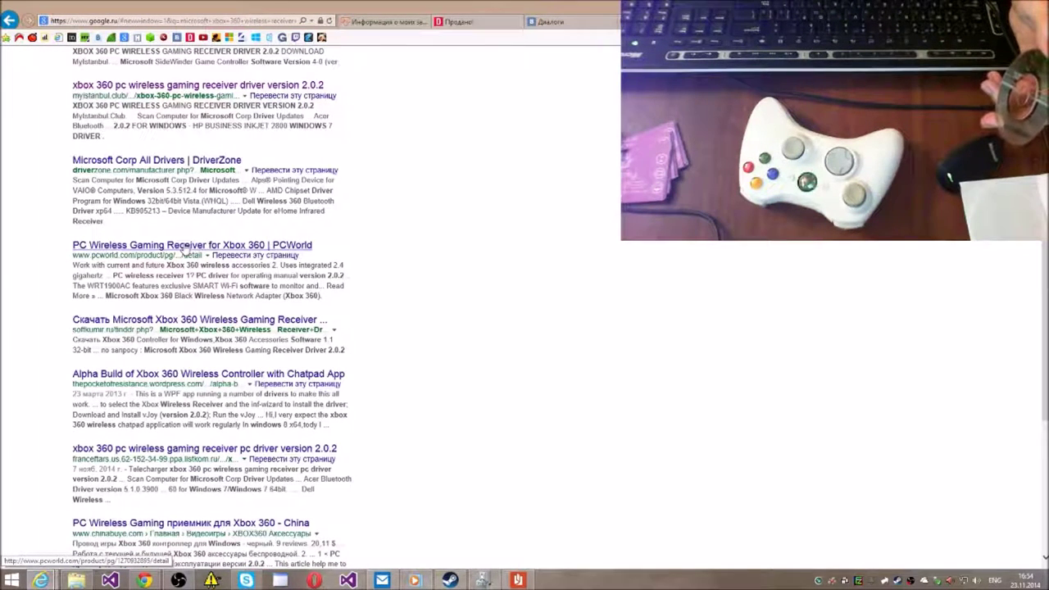
scroll(184, 250, "up", 3)
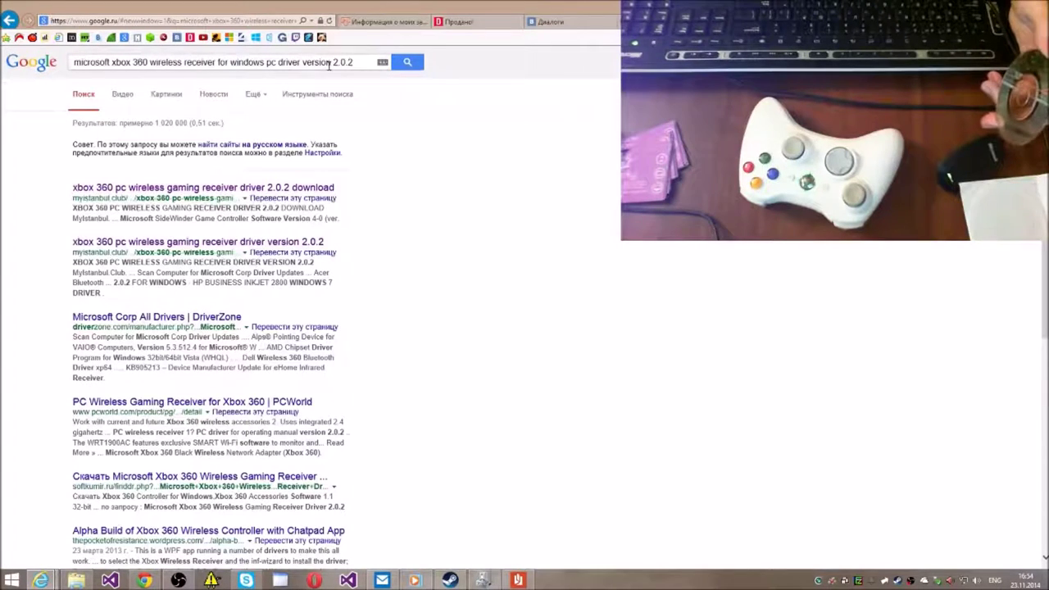
Remove "pc driver" from the query, search again, and open the Microsoft Community thread's answer about the receiver not connecting on Windows 7 64bit.
left_click_drag(300, 63, 265, 64)
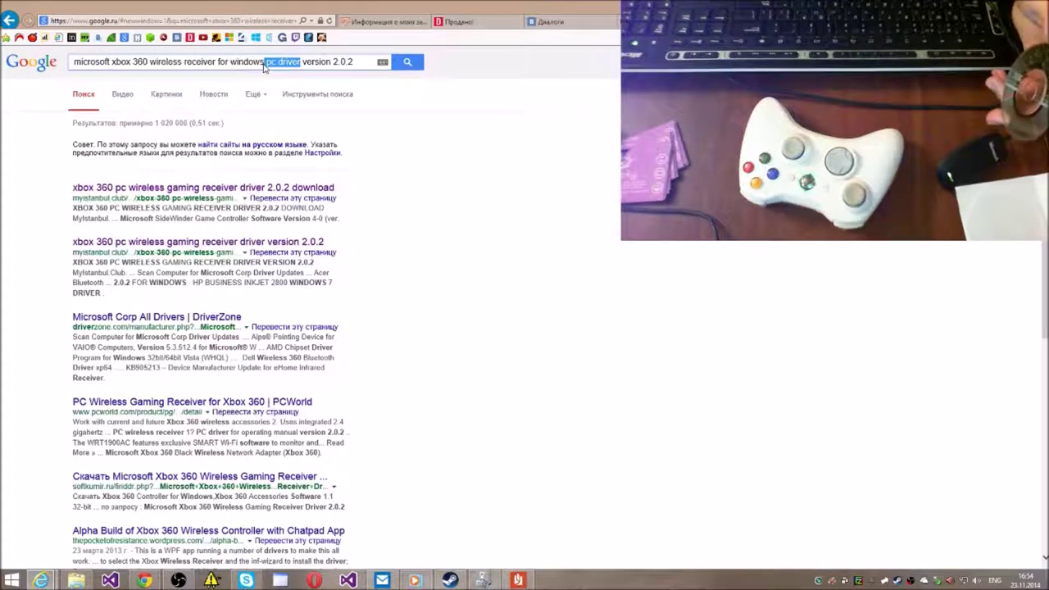
key("BackSpace")
key("Return")
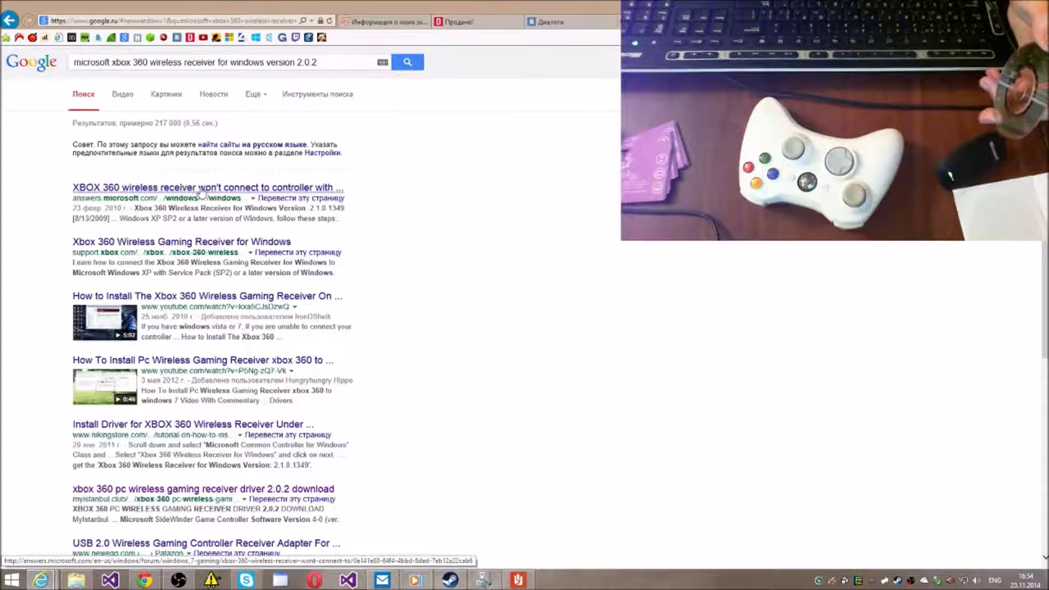
left_click(201, 190)
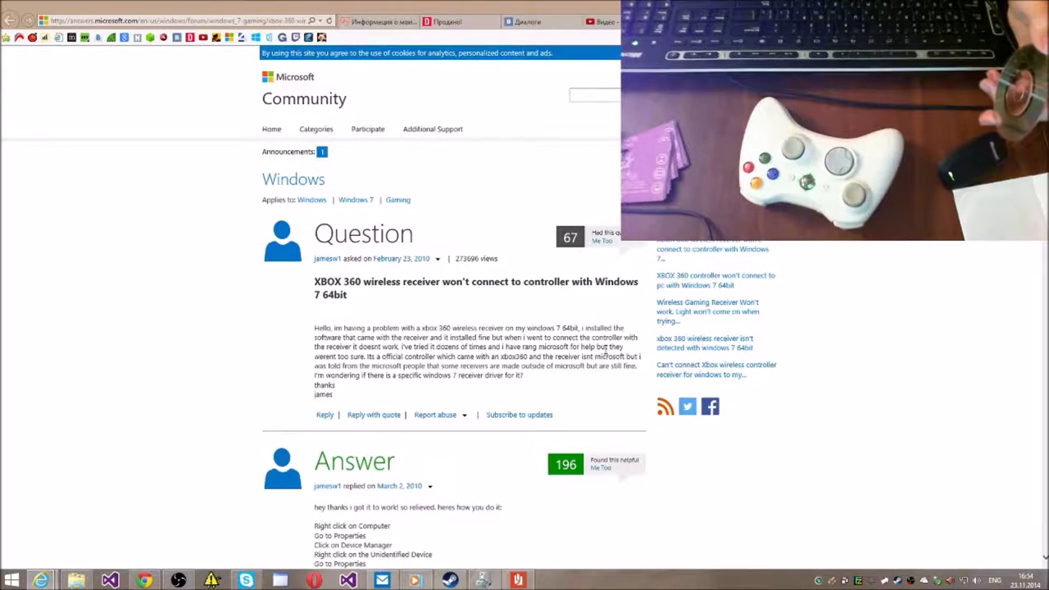
scroll(606, 348, "down", 3)
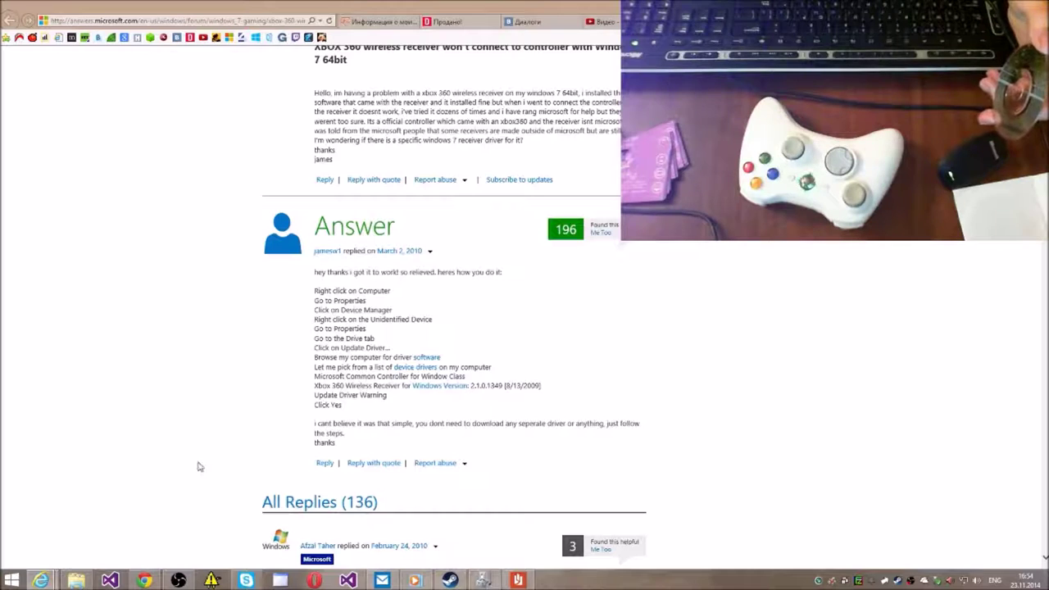
Bring up Device Manager as a smaller window over the forum answer, with the Open Broadcaster Software window beside it.
left_click(484, 580)
left_click(179, 581)
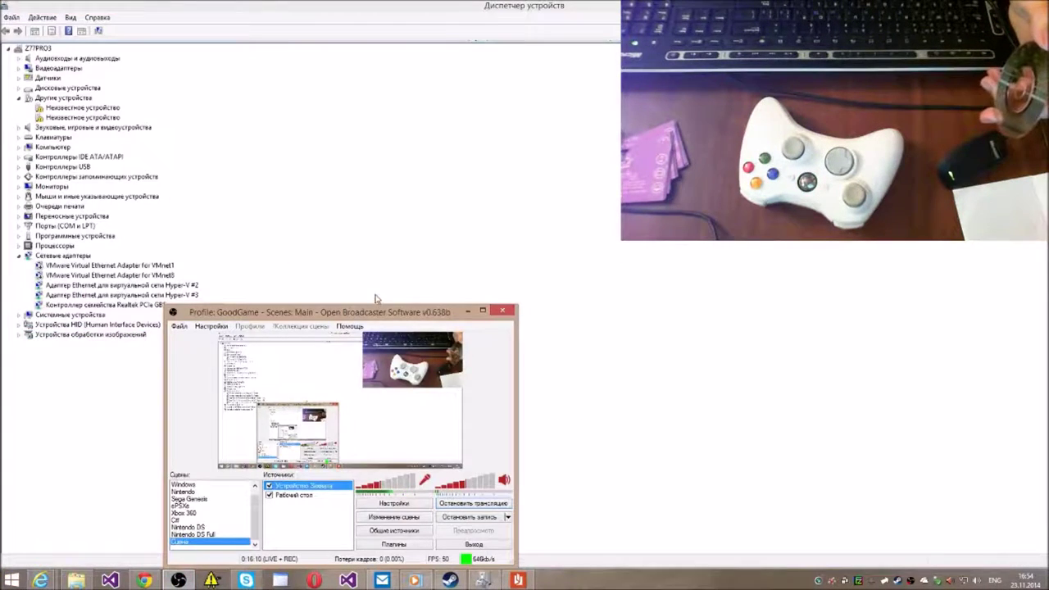
left_click_drag(355, 315, 887, 314)
left_click_drag(409, 5, 267, 207)
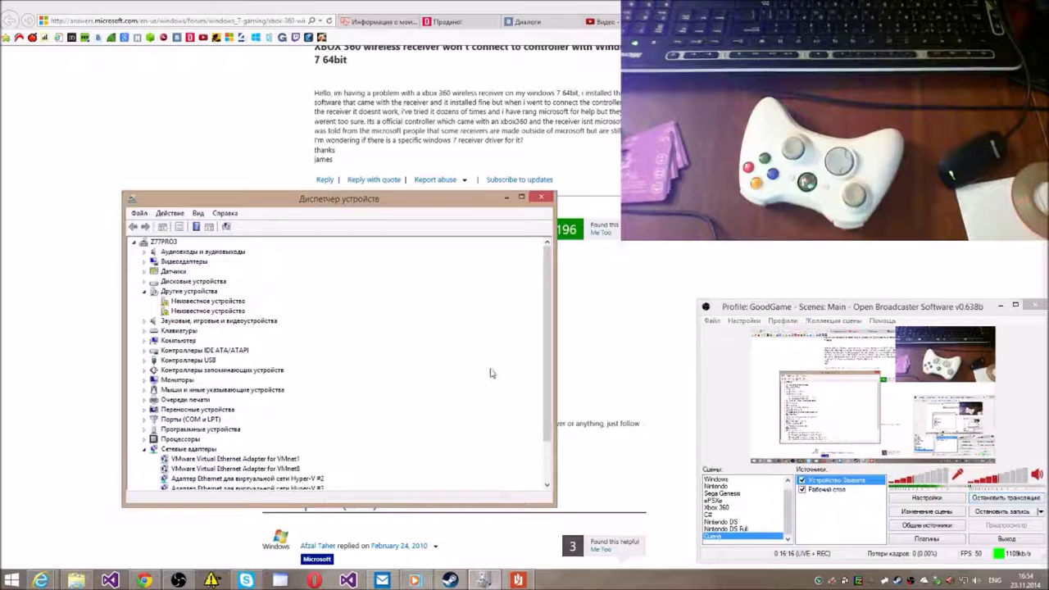
left_click(891, 309)
left_click_drag(891, 309, 819, 227)
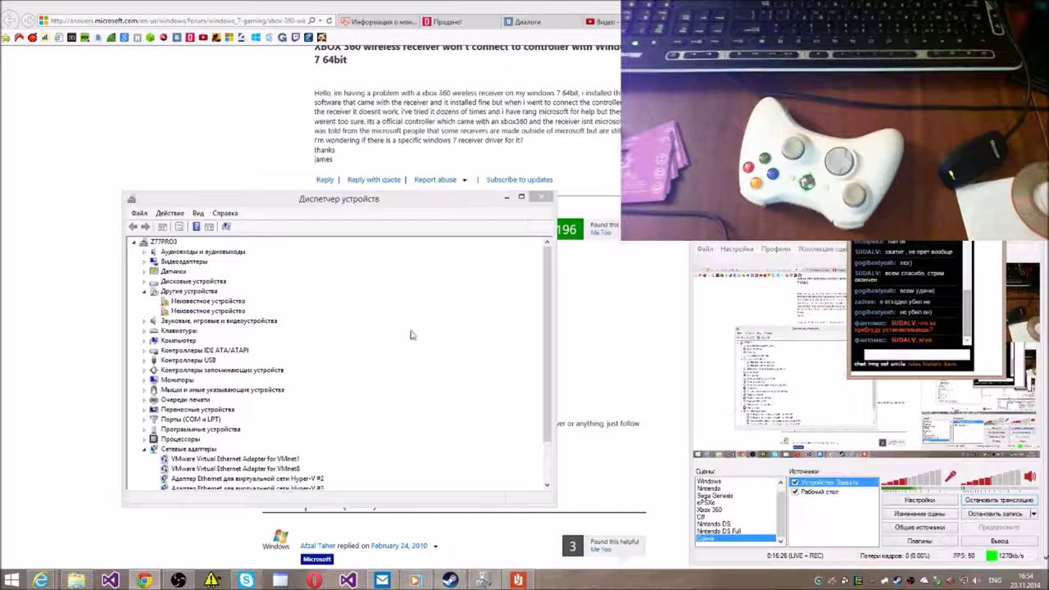
Open the first unknown device's properties and review its events, details and driver information.
right_click(202, 304)
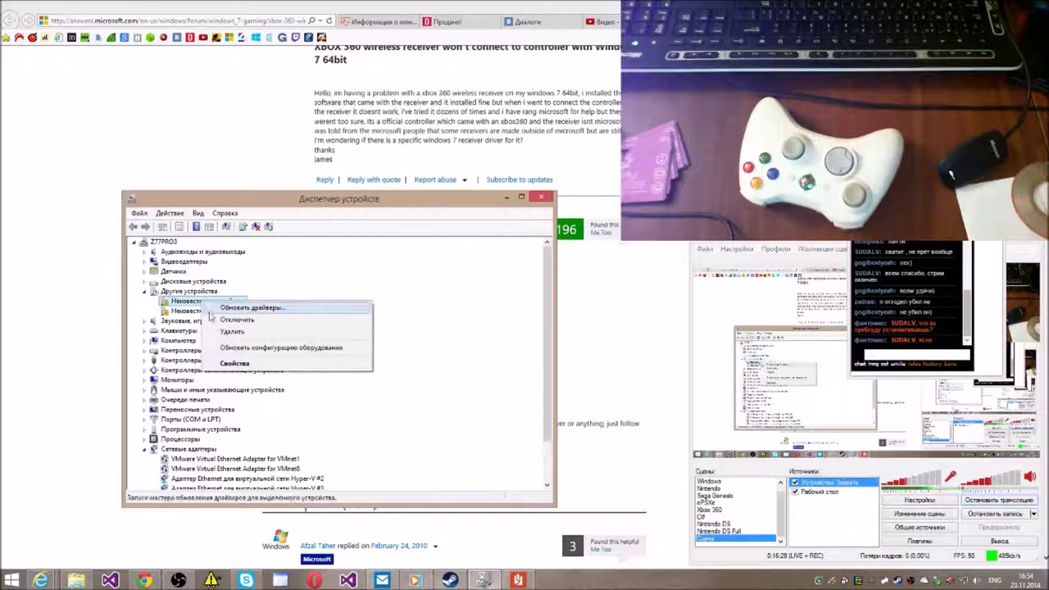
left_click(233, 364)
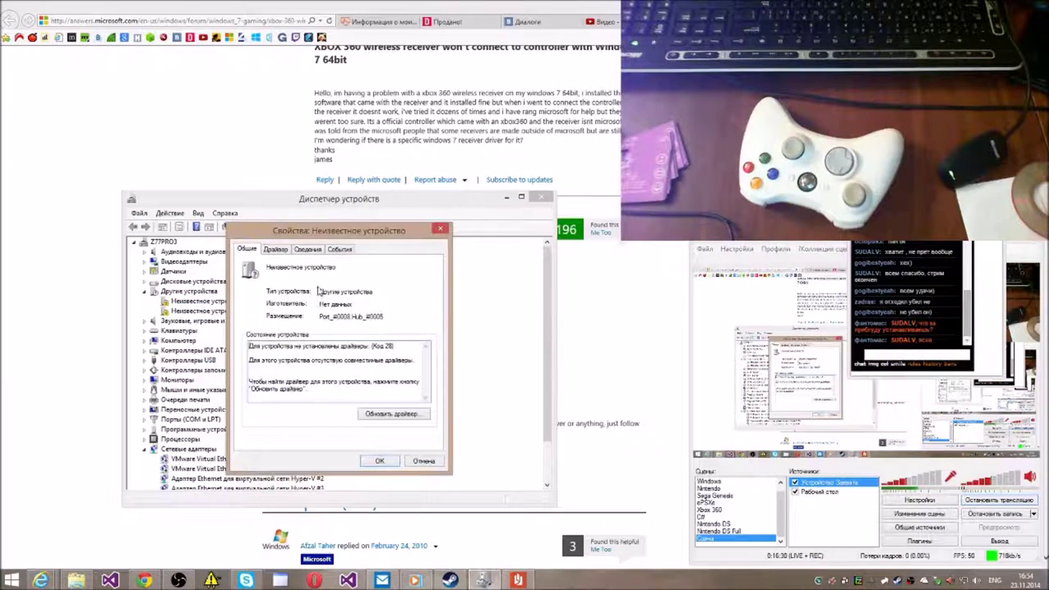
left_click(332, 250)
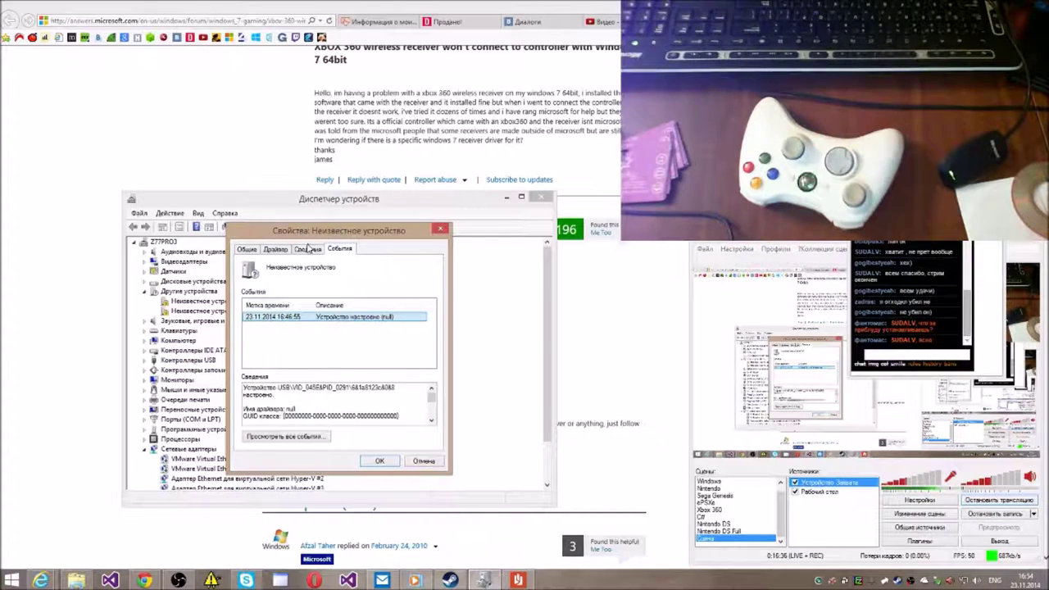
left_click(306, 250)
left_click(277, 250)
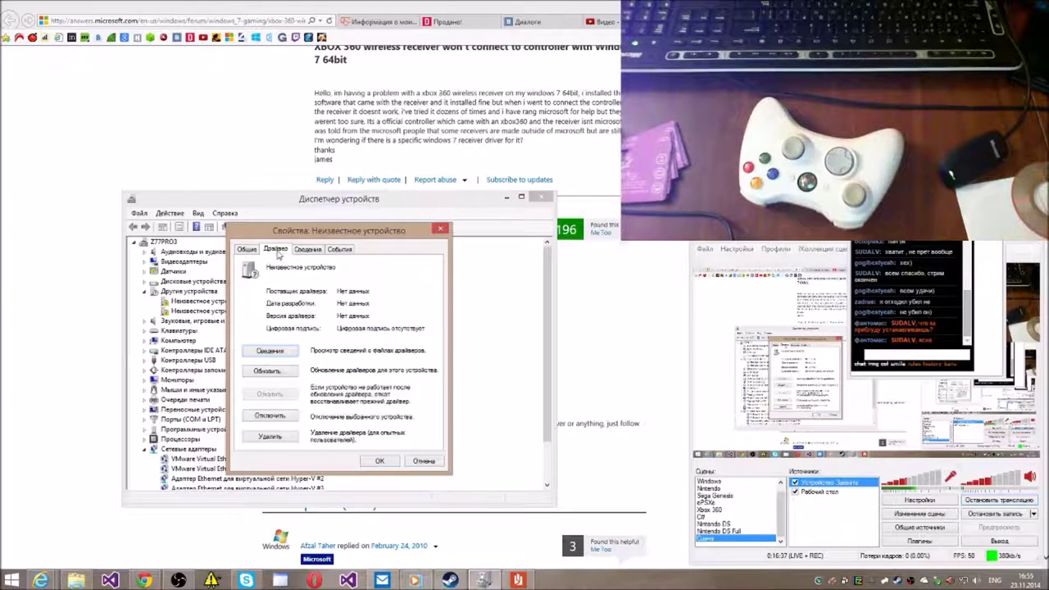
Start updating the unknown device's driver from this computer, choosing to pick from the list of already installed drivers.
left_click(261, 372)
left_click(269, 370)
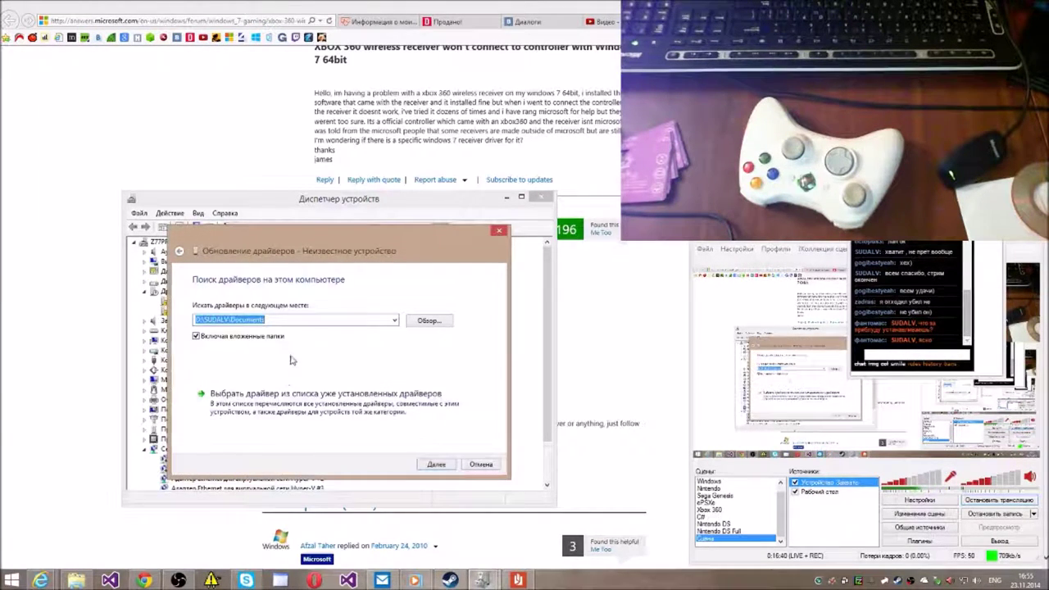
left_click(386, 395)
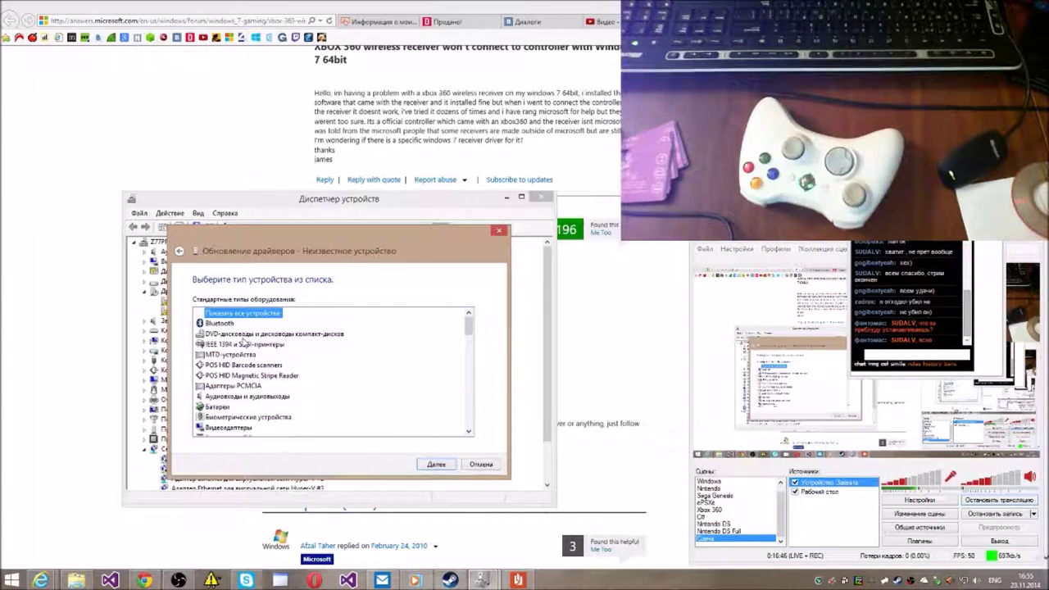
Look through the standard hardware types, try "Звуковые, игровые и видеоустройства", and recheck the steps in the forum answer.
scroll(244, 341, "down", 1)
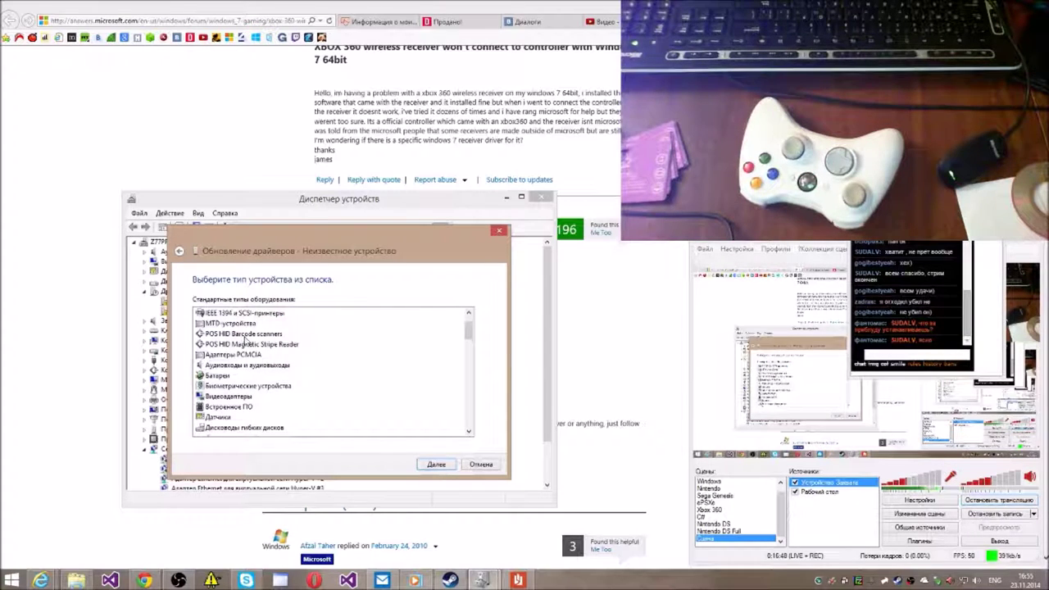
scroll(245, 340, "down", 1)
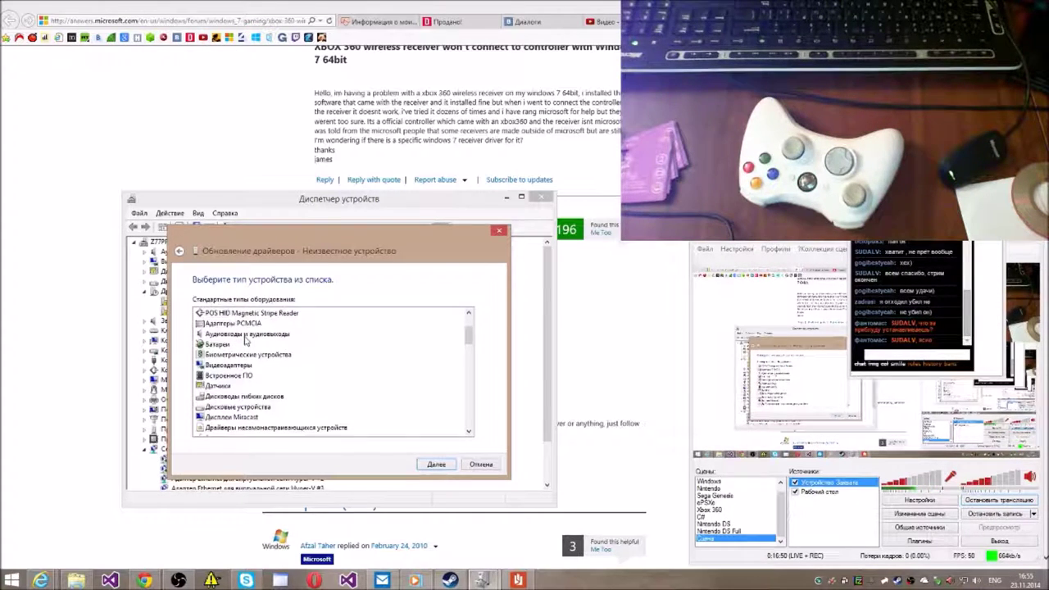
scroll(244, 340, "down", 1)
scroll(246, 342, "down", 1)
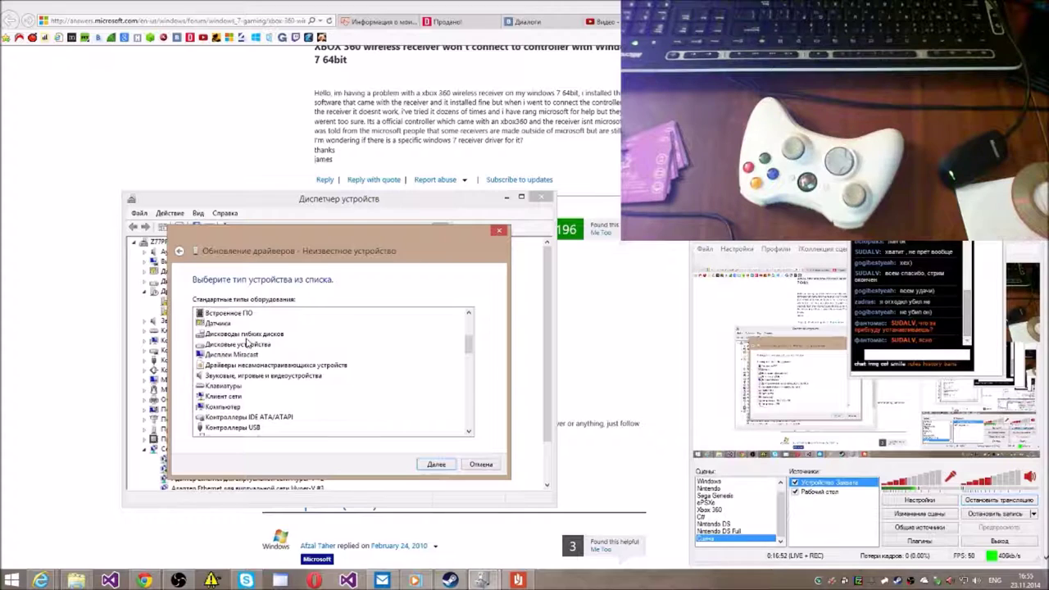
scroll(246, 343, "down", 2)
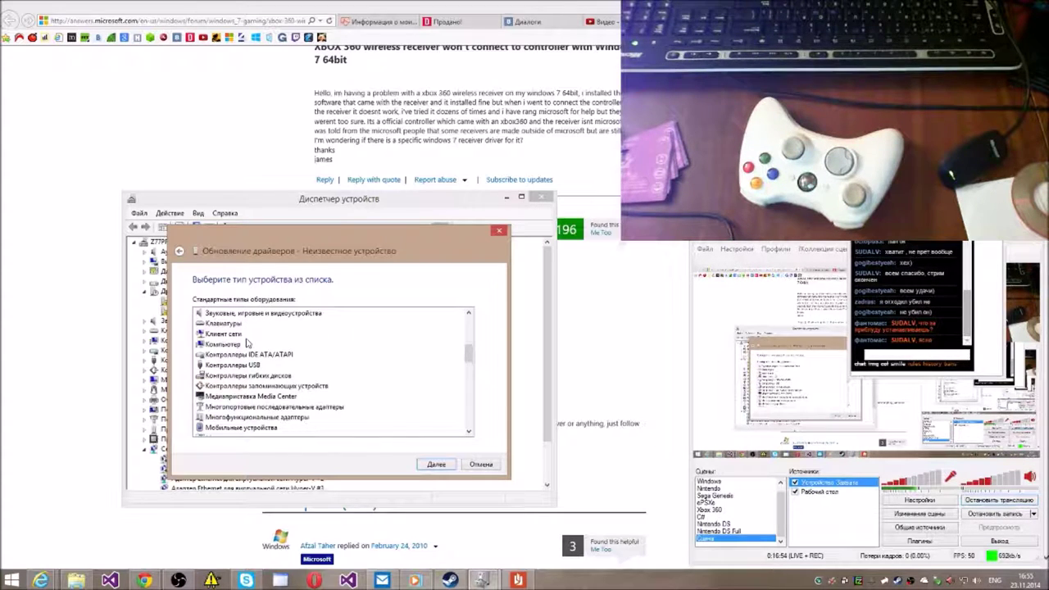
left_click(257, 315)
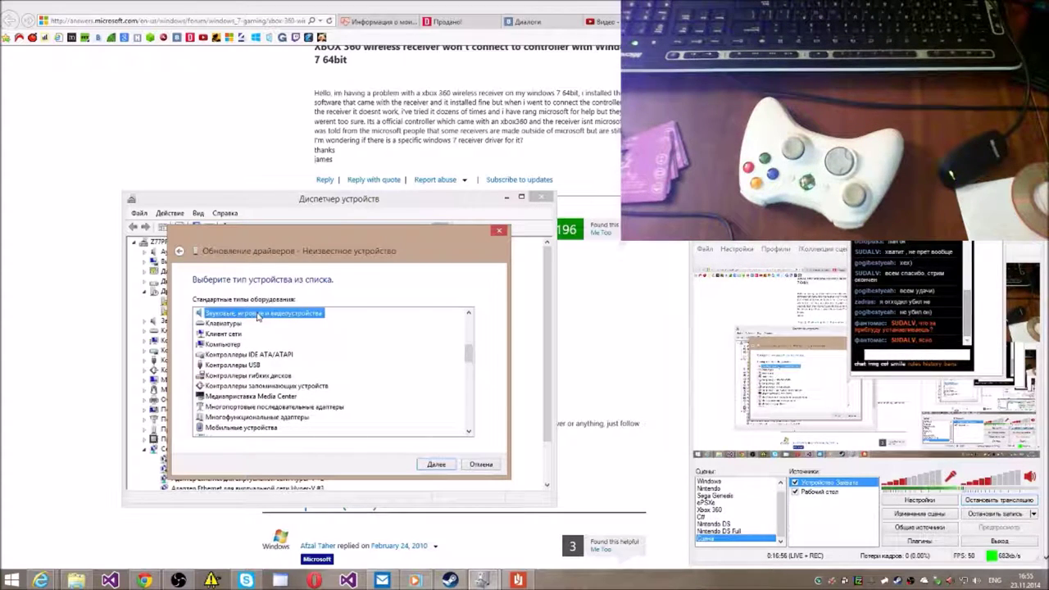
left_click(376, 130)
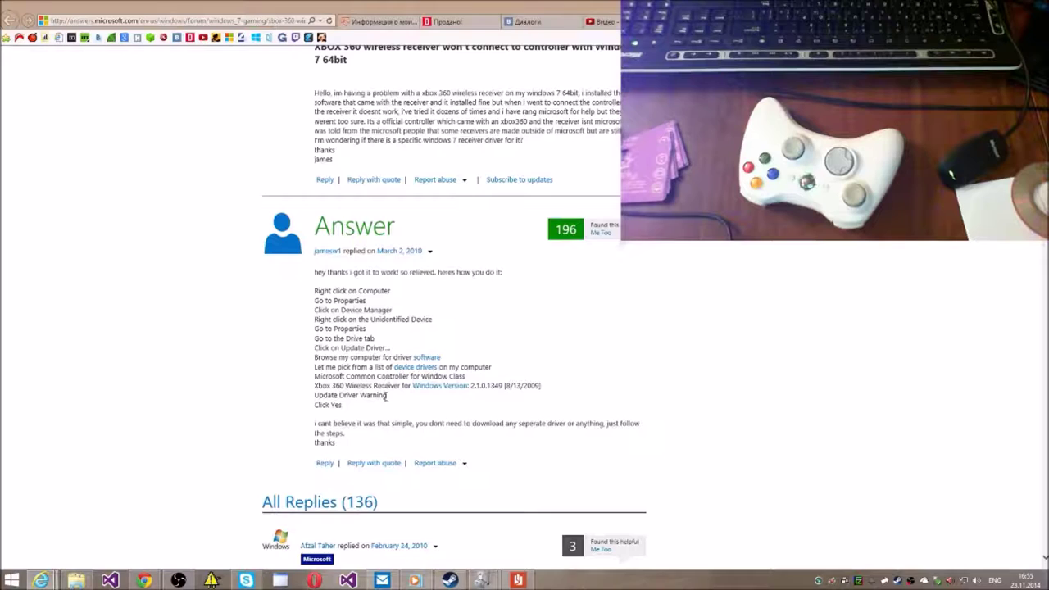
left_click(41, 580)
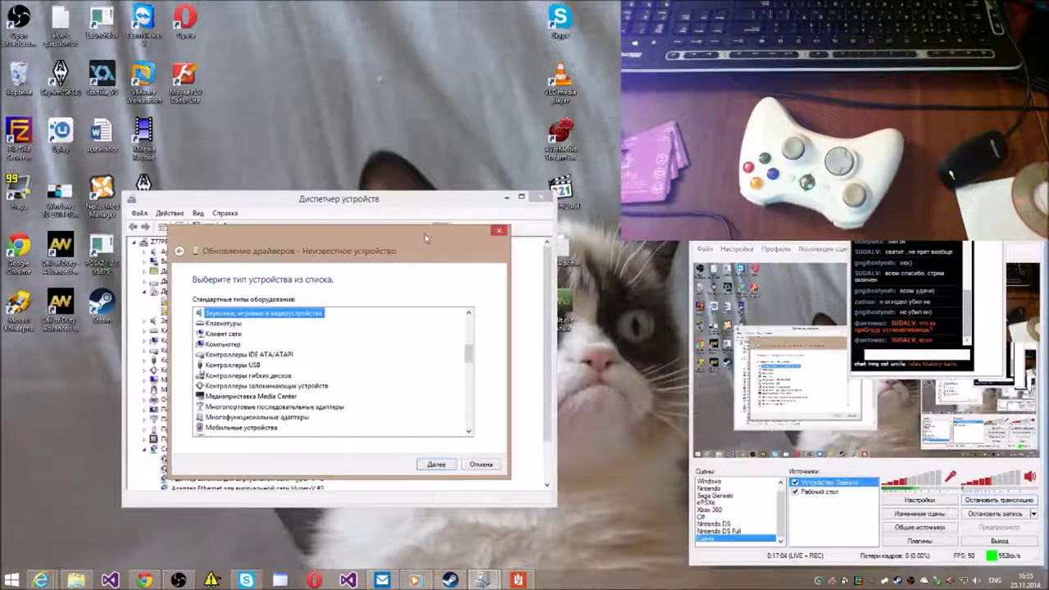
Choose "Показать все устройства" as the device type and continue to the driver selection list.
scroll(255, 339, "down", 10)
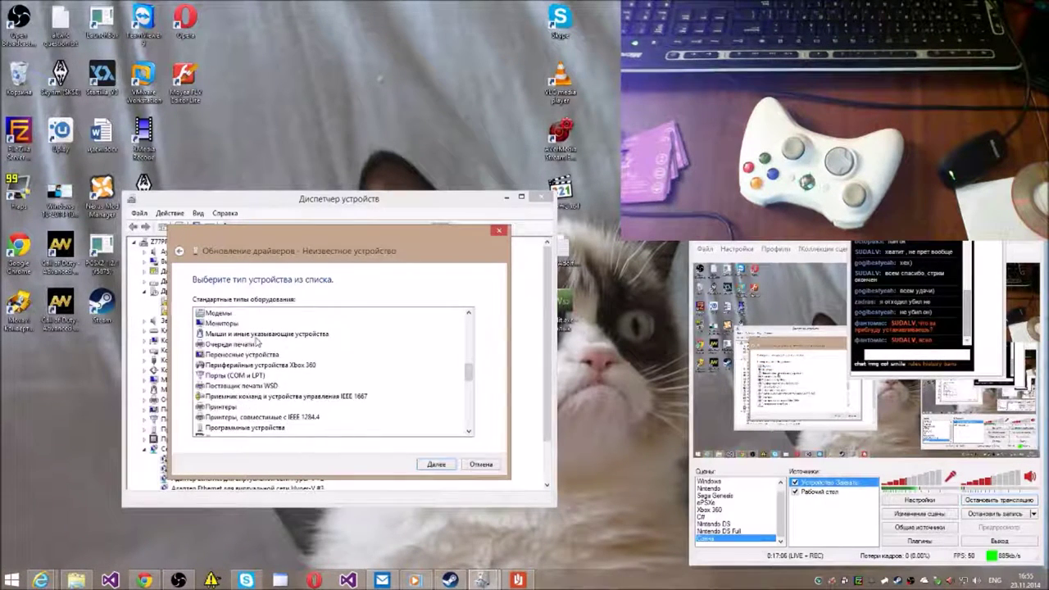
scroll(258, 342, "up", 10)
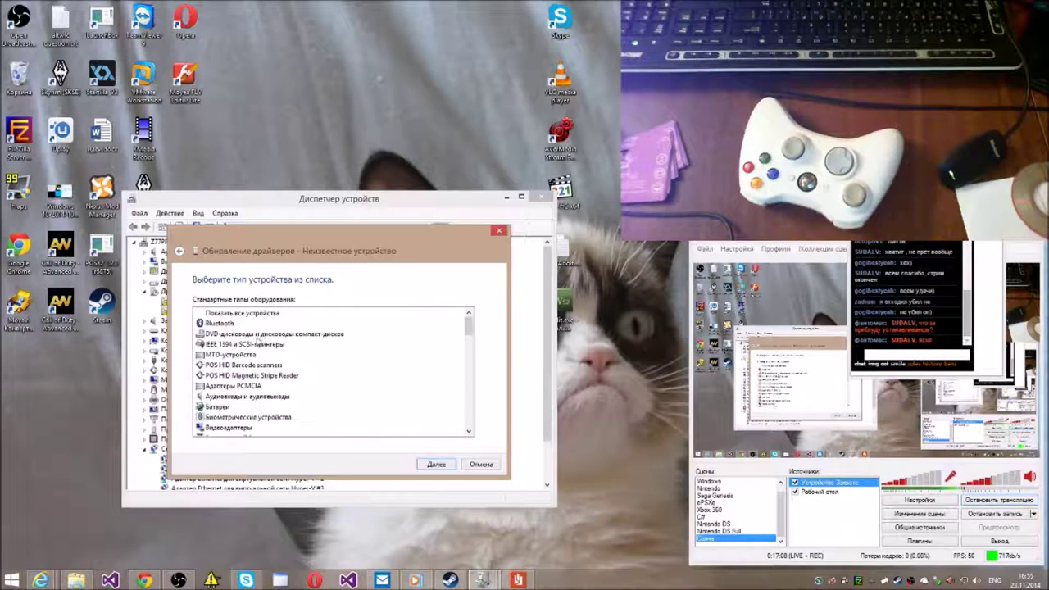
left_click(278, 313)
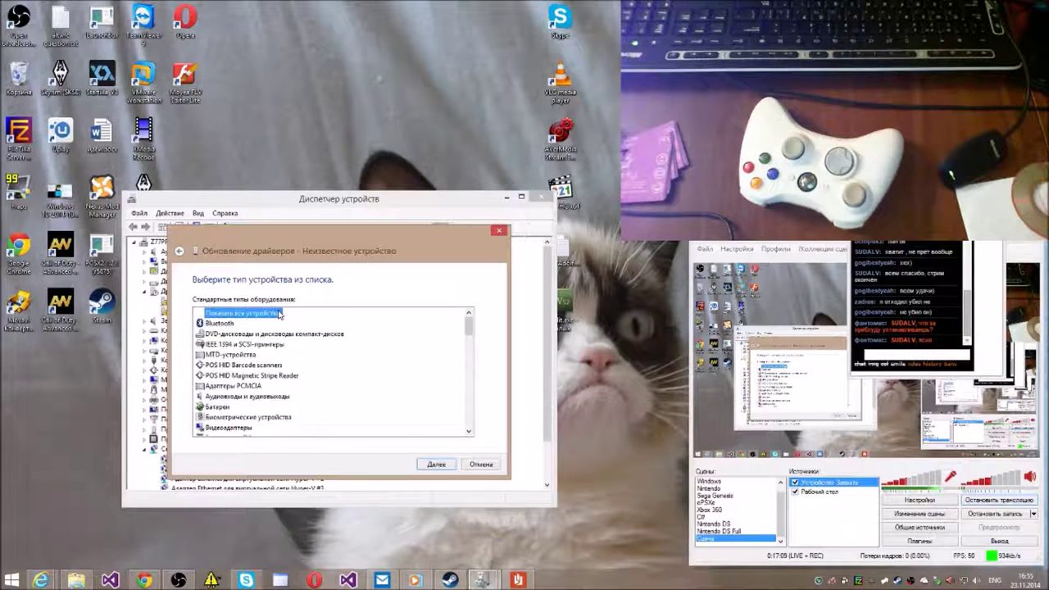
left_click(437, 461)
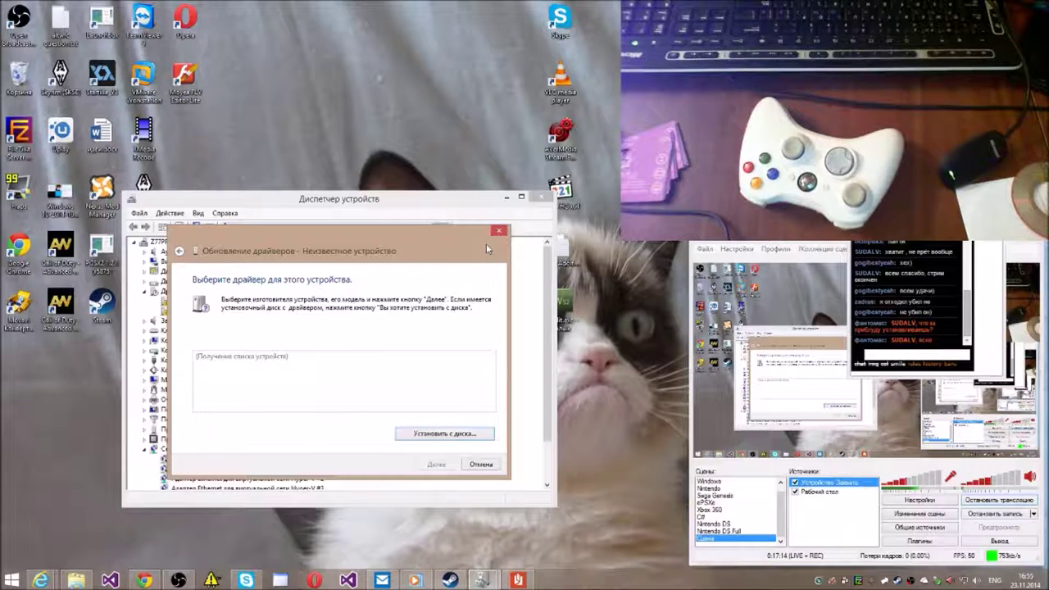
left_click(953, 481)
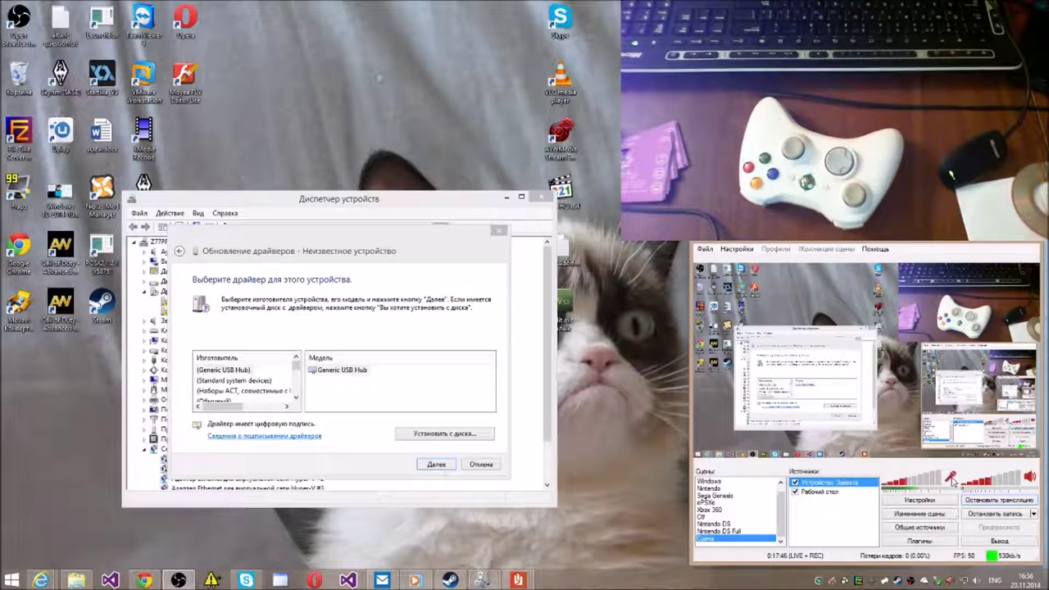
Find Microsoft Corporation among the manufacturers and check the driver models listed for it.
left_click(242, 380)
key("Down")
scroll(242, 379, "down", 5)
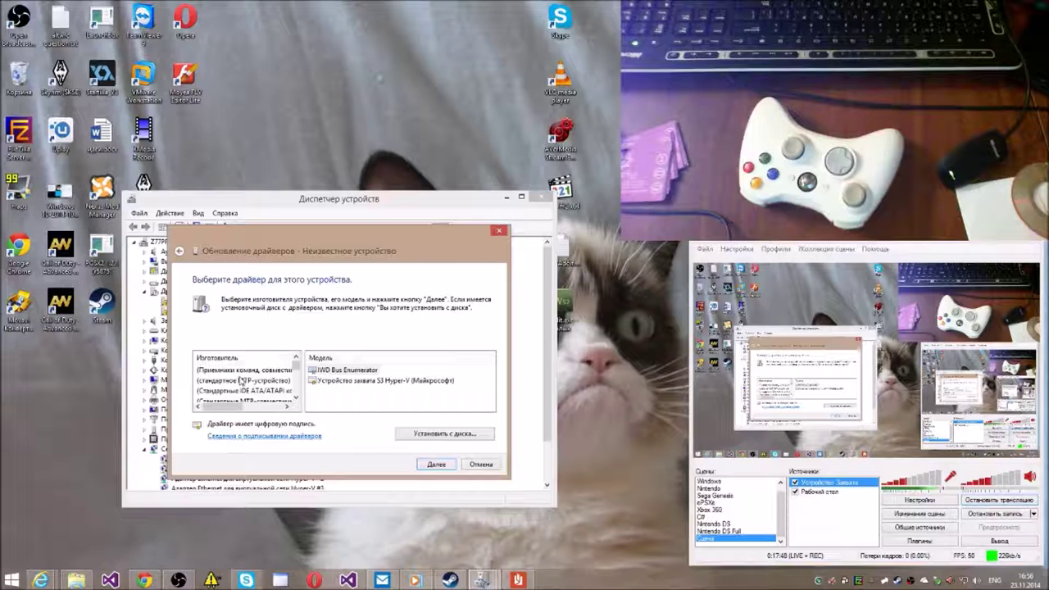
scroll(241, 382, "down", 10)
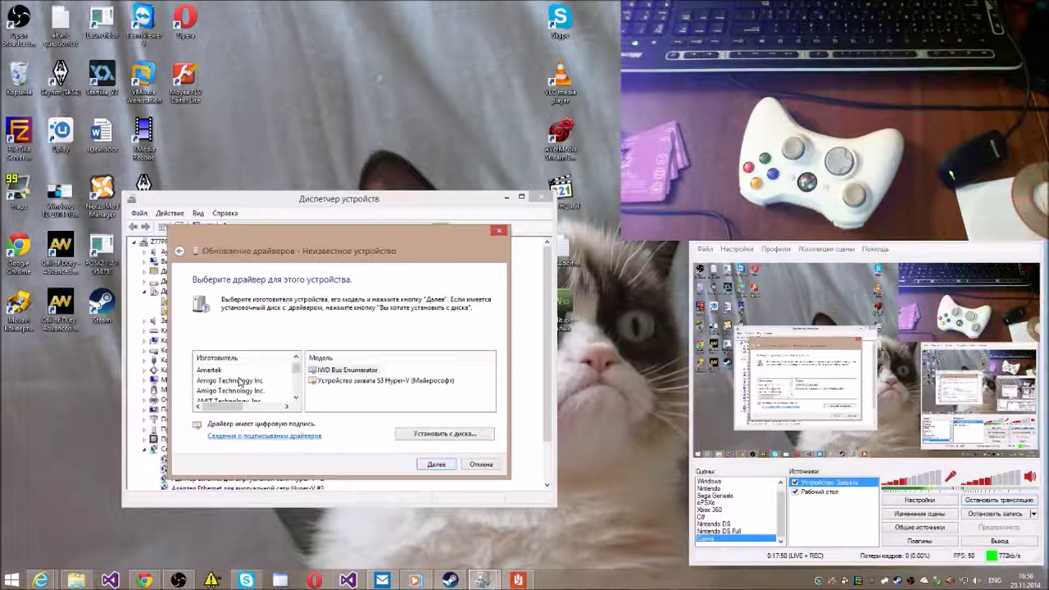
scroll(239, 385, "down", 15)
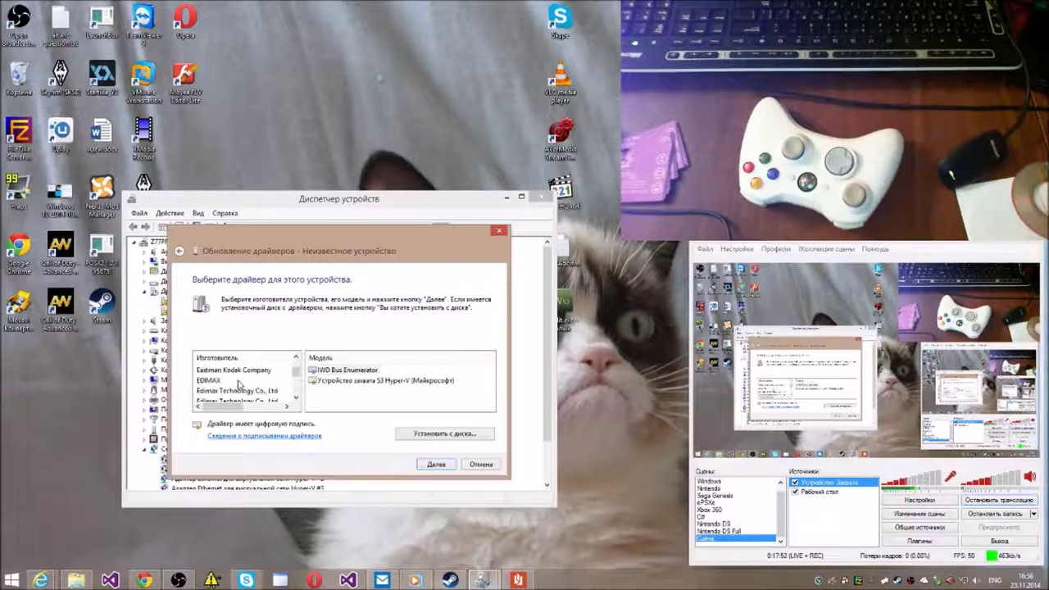
scroll(239, 385, "down", 15)
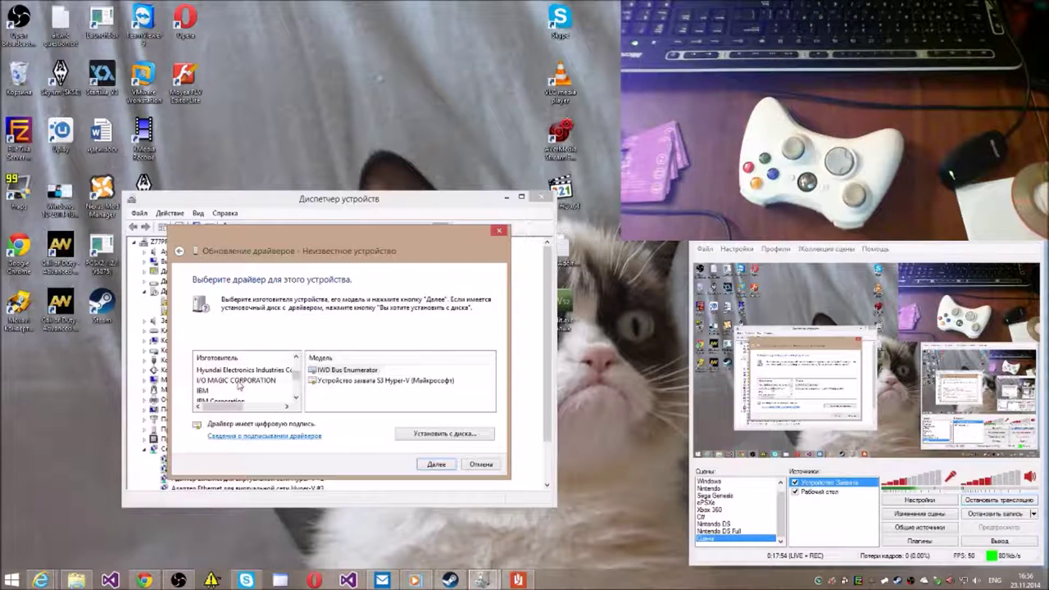
scroll(239, 385, "down", 12)
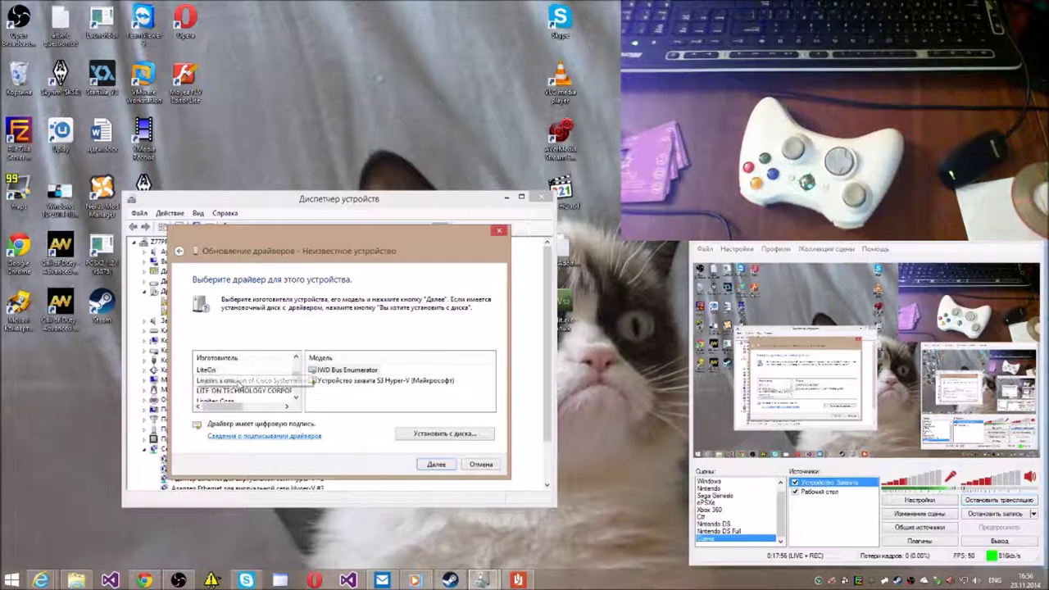
scroll(239, 385, "down", 4)
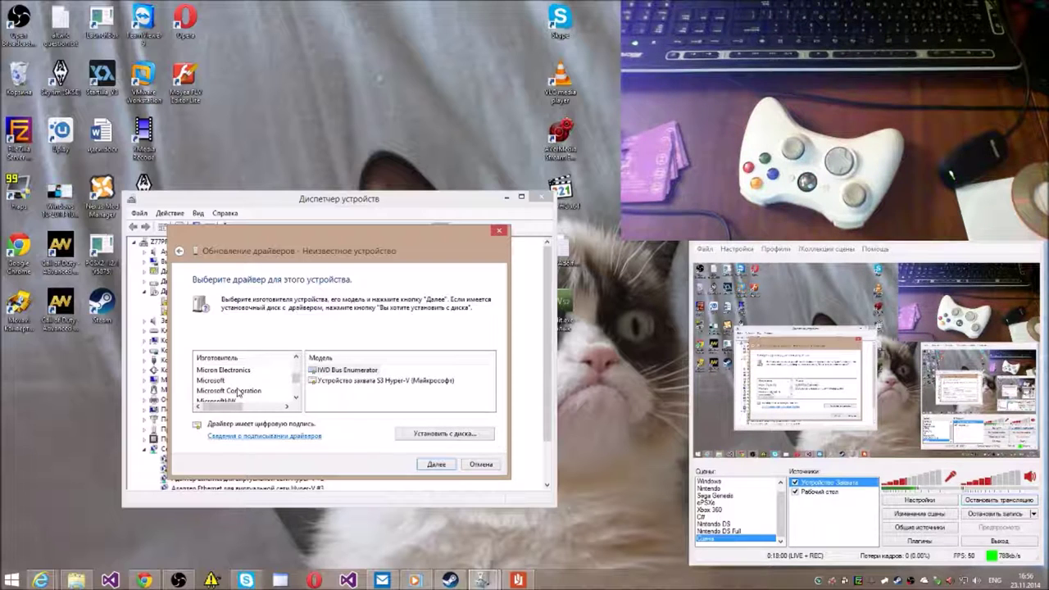
left_click(237, 391)
scroll(242, 395, "down", 1)
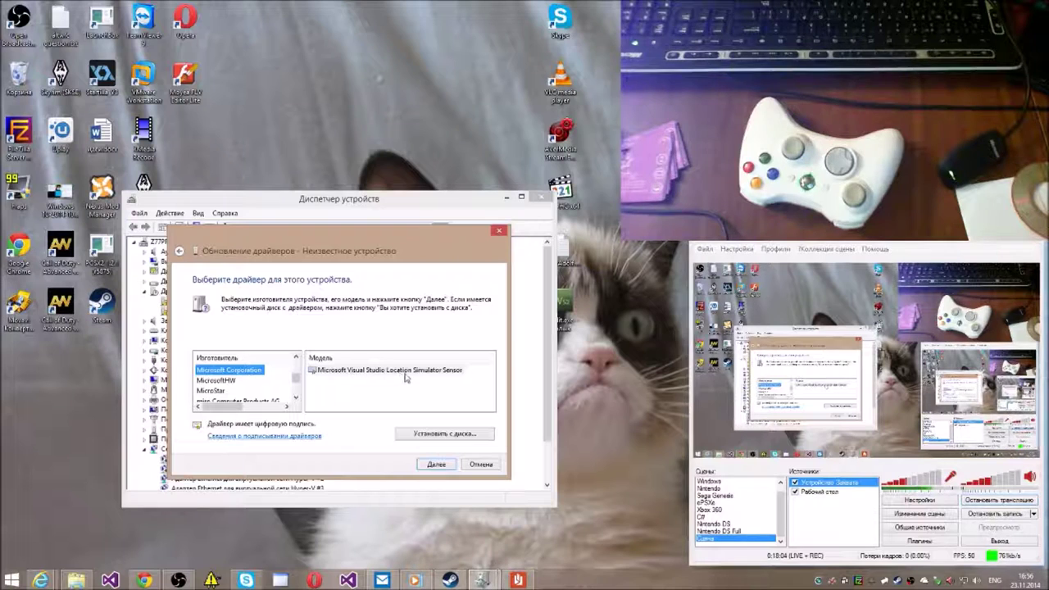
Check the neighbouring manufacturers and reread the Xbox 360 receiver driver instructions in the forum answer.
scroll(232, 382, "down", 1)
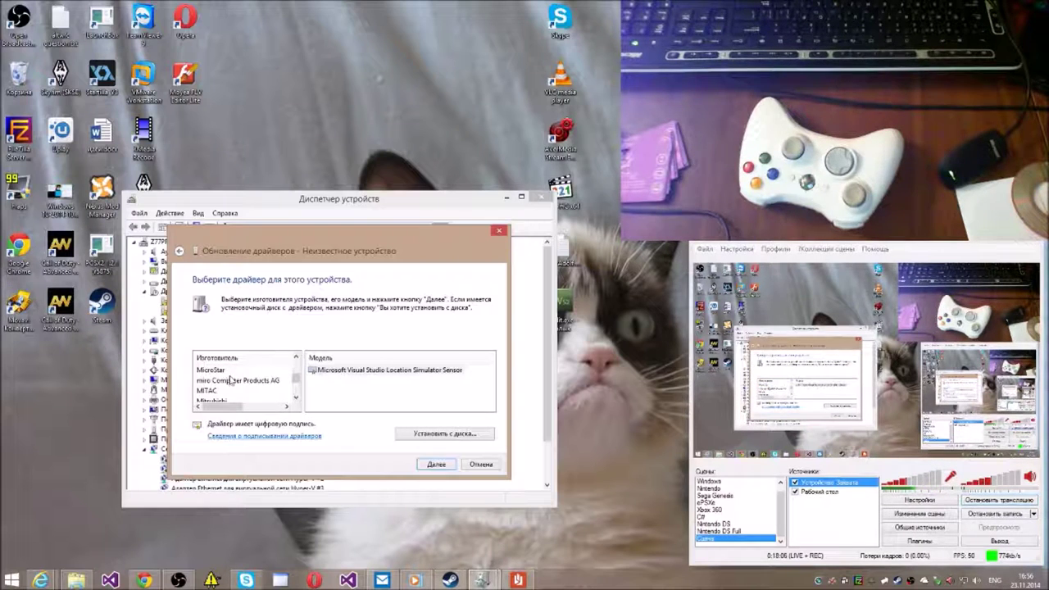
scroll(238, 387, "down", 1)
left_click(40, 581)
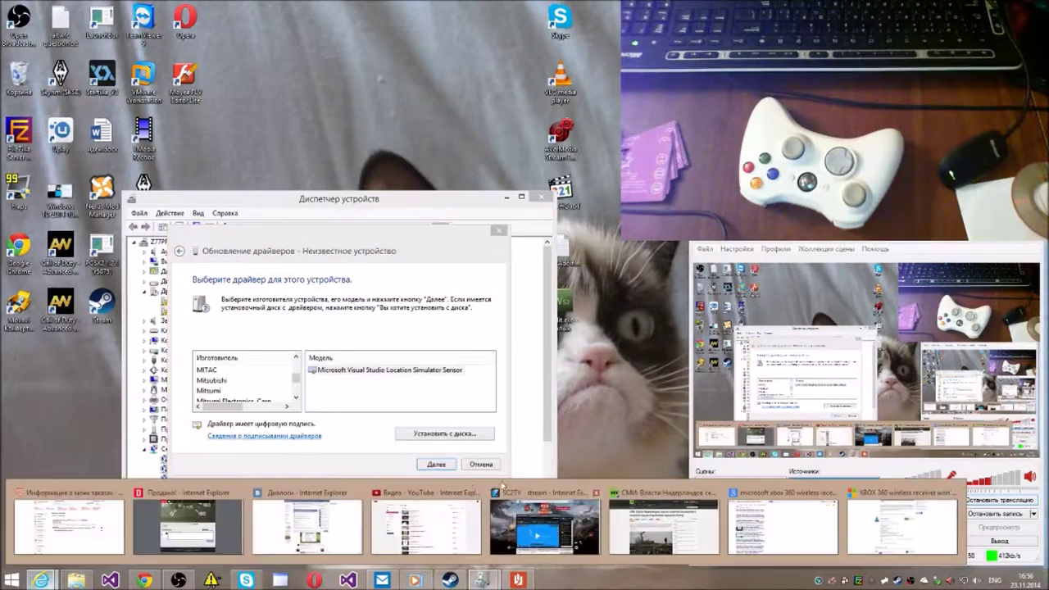
left_click(905, 532)
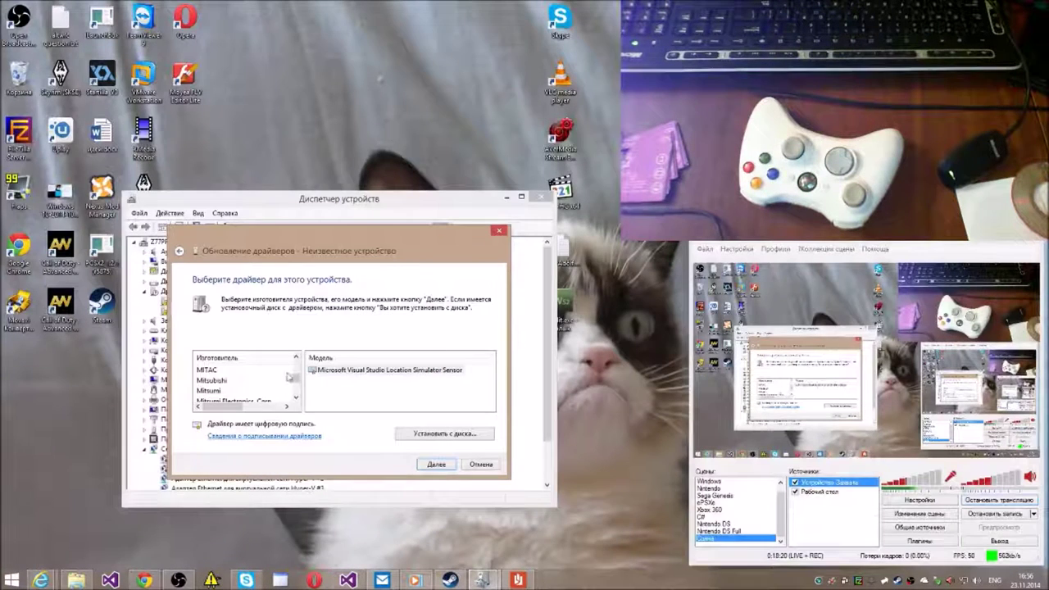
Look through the rest of the manufacturer list after Microsoft Corporation for another Microsoft entry.
left_click(249, 373)
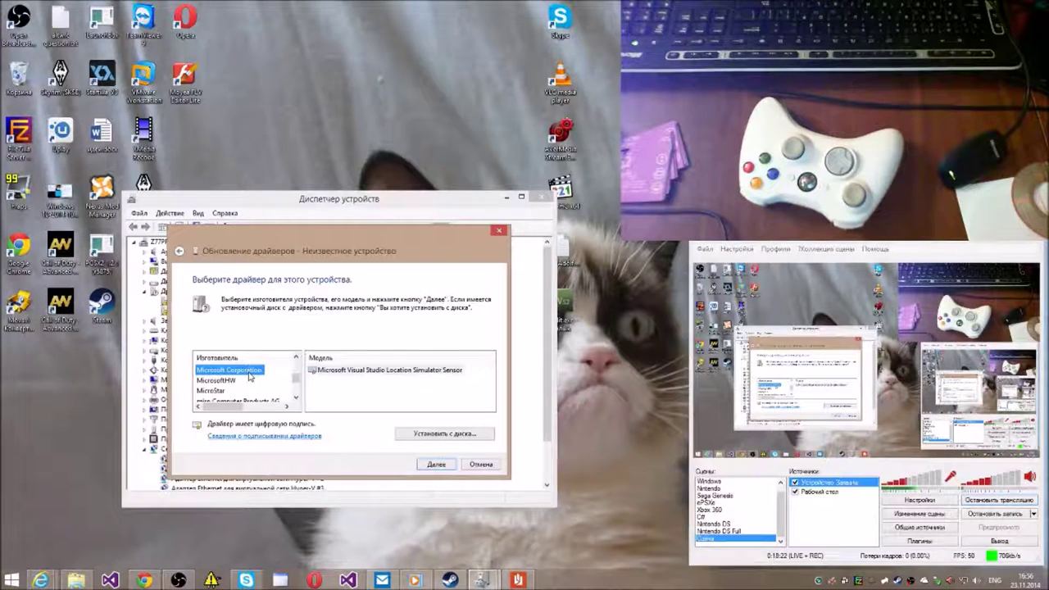
scroll(249, 376, "down", 2)
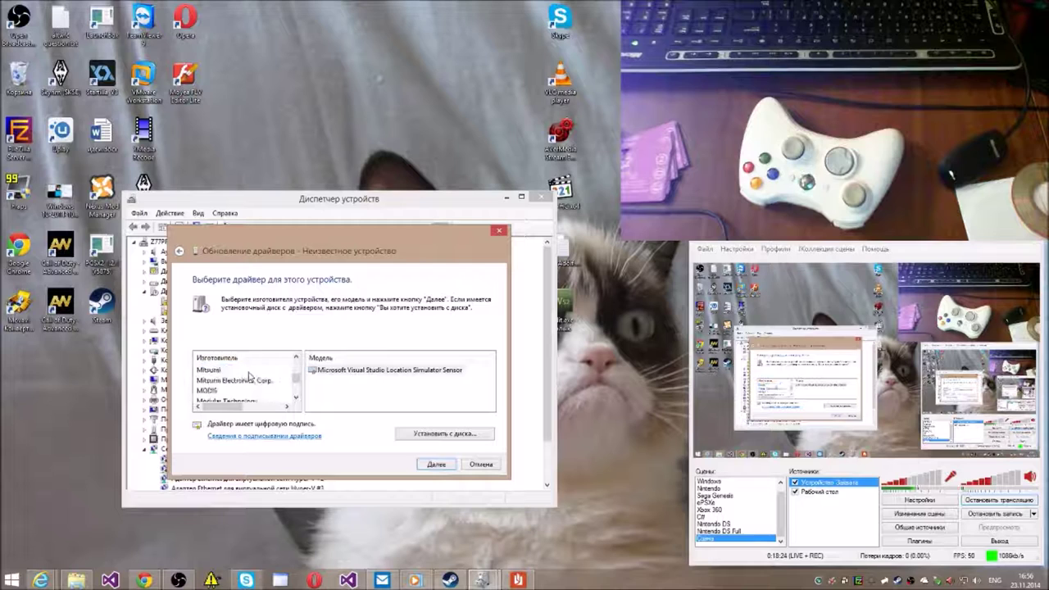
scroll(249, 375, "down", 5)
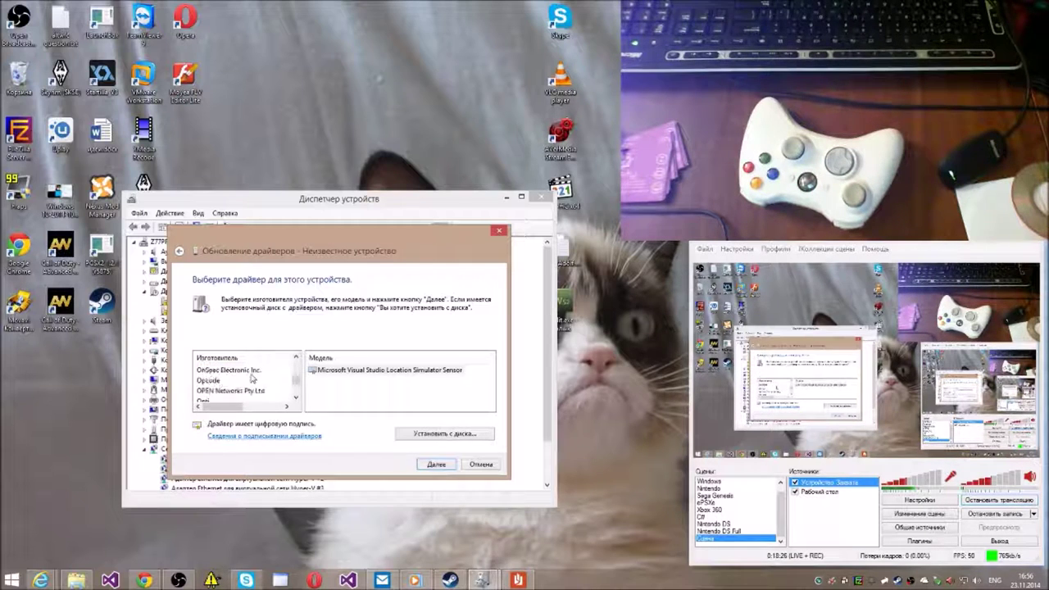
scroll(251, 377, "down", 6)
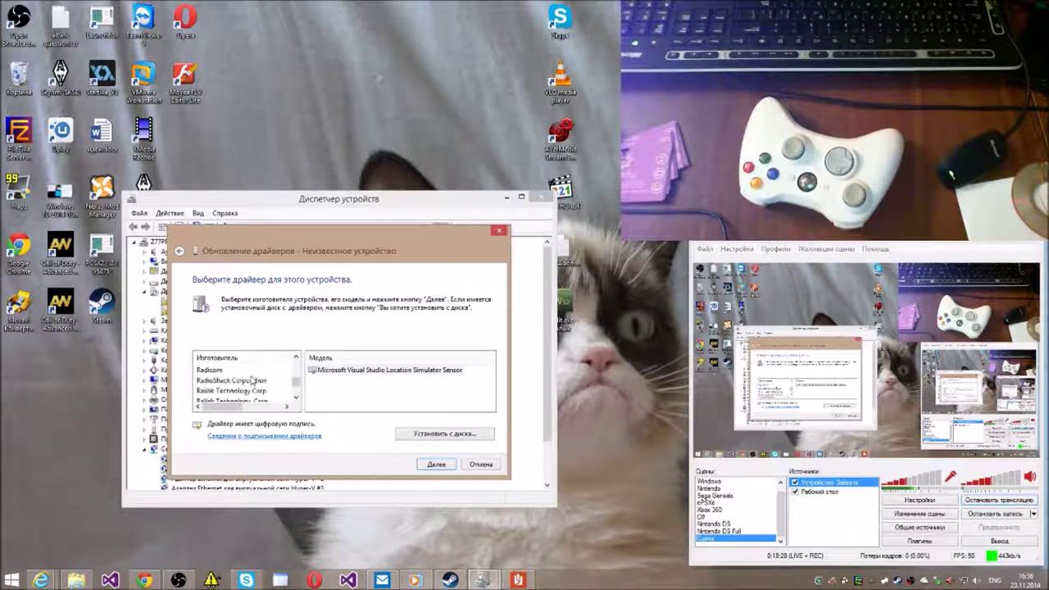
scroll(252, 380, "down", 5)
scroll(253, 379, "down", 10)
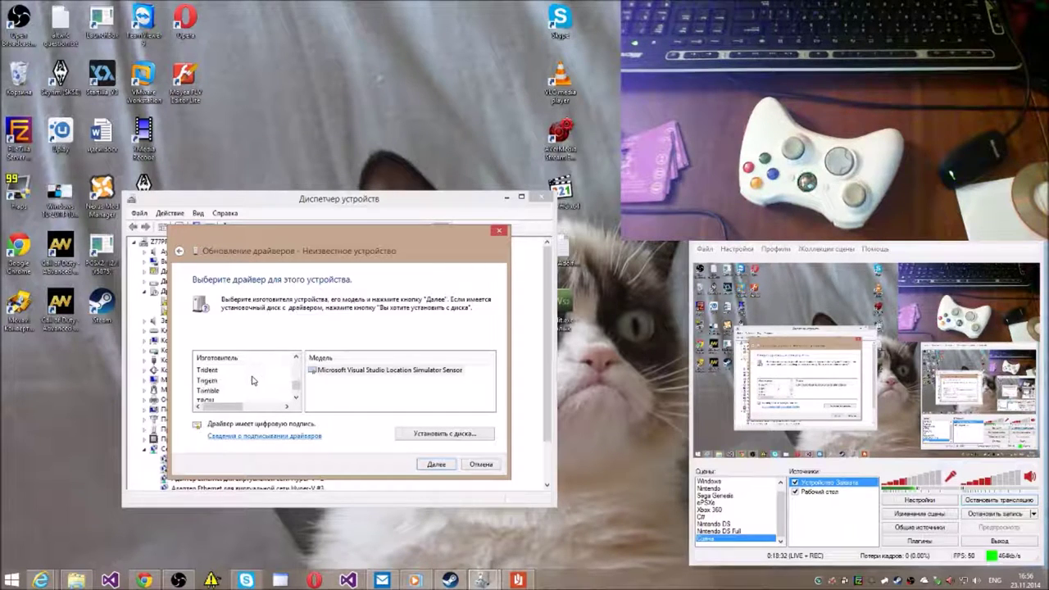
scroll(253, 380, "down", 10)
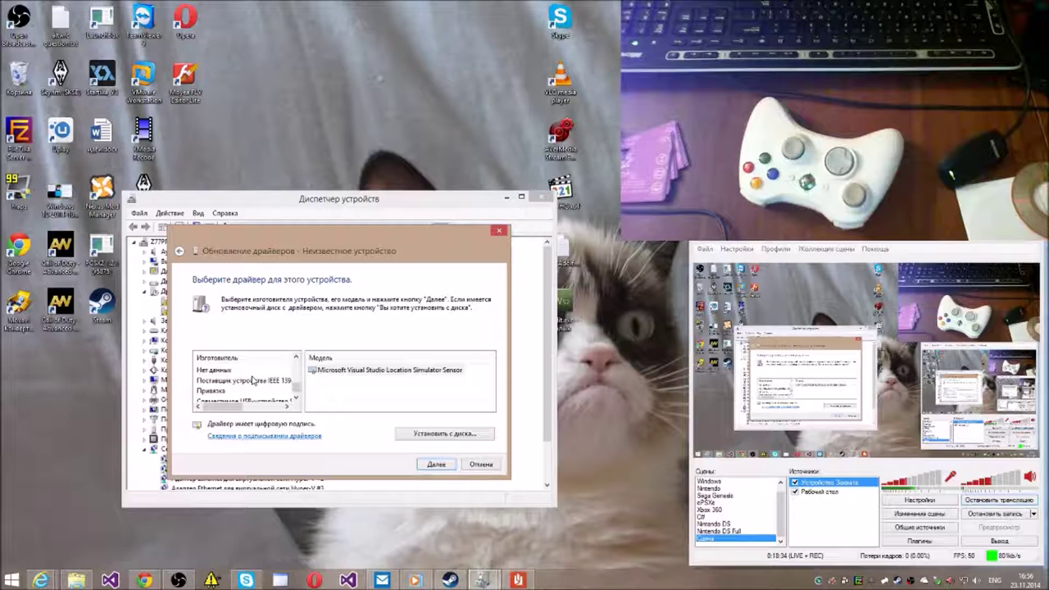
scroll(254, 380, "up", 3)
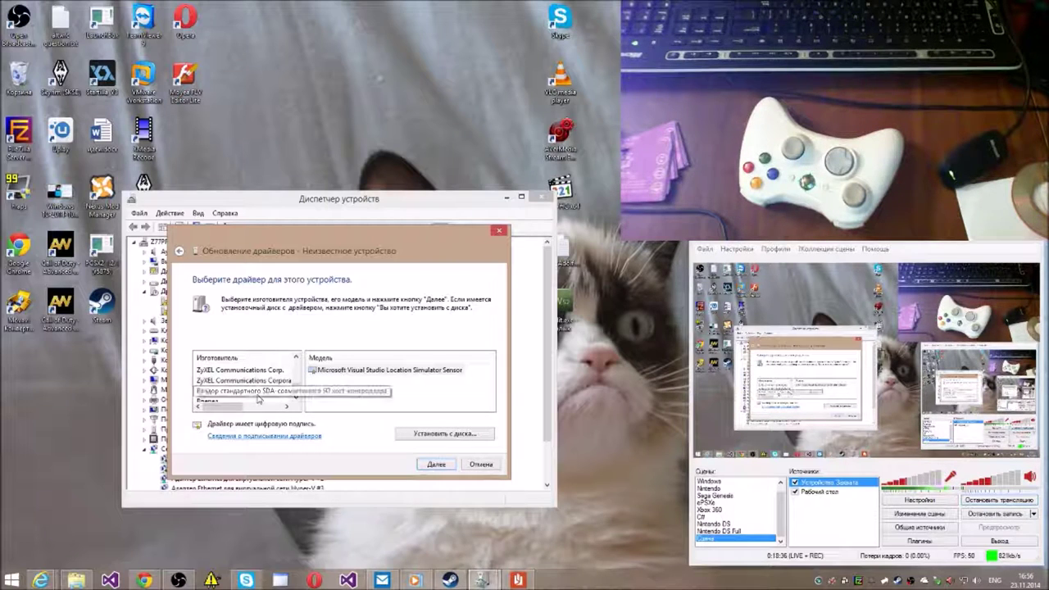
scroll(262, 400, "down", 3)
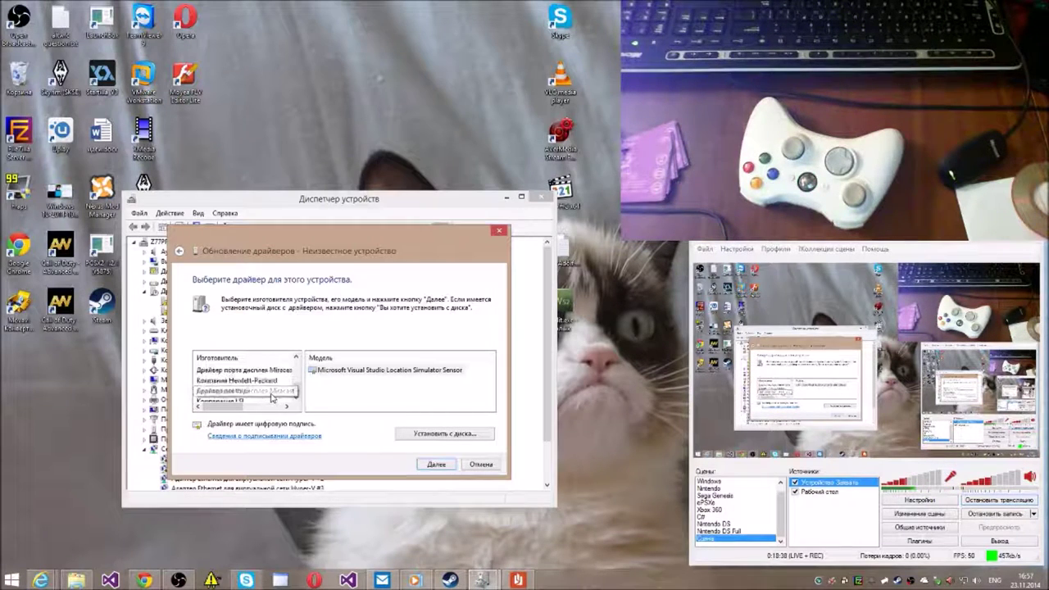
scroll(262, 390, "down", 2)
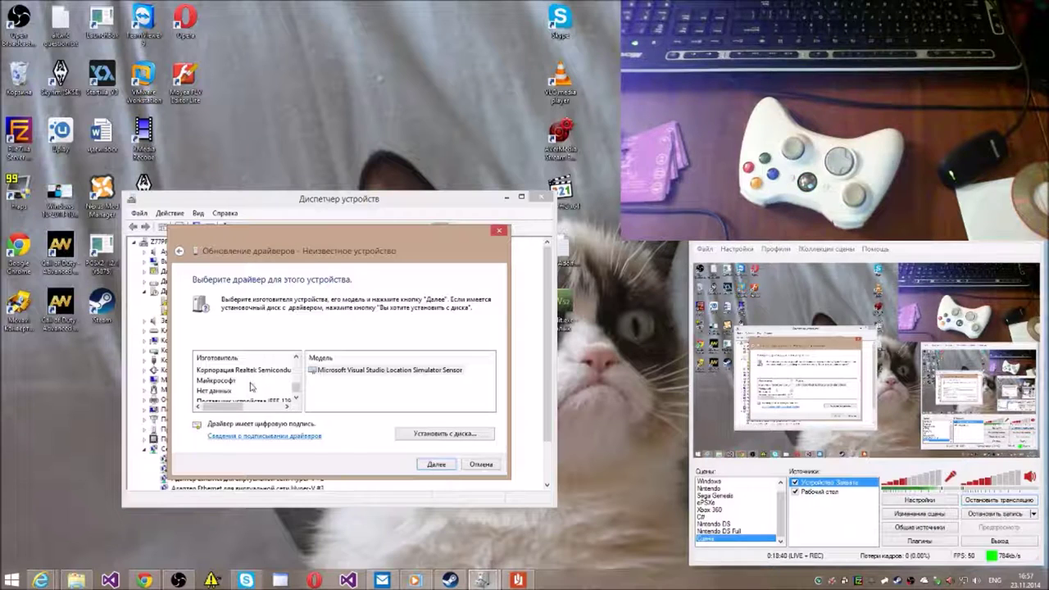
Select Майкрософт as the manufacturer and check its driver models for an Xbox 360 receiver.
left_click(221, 381)
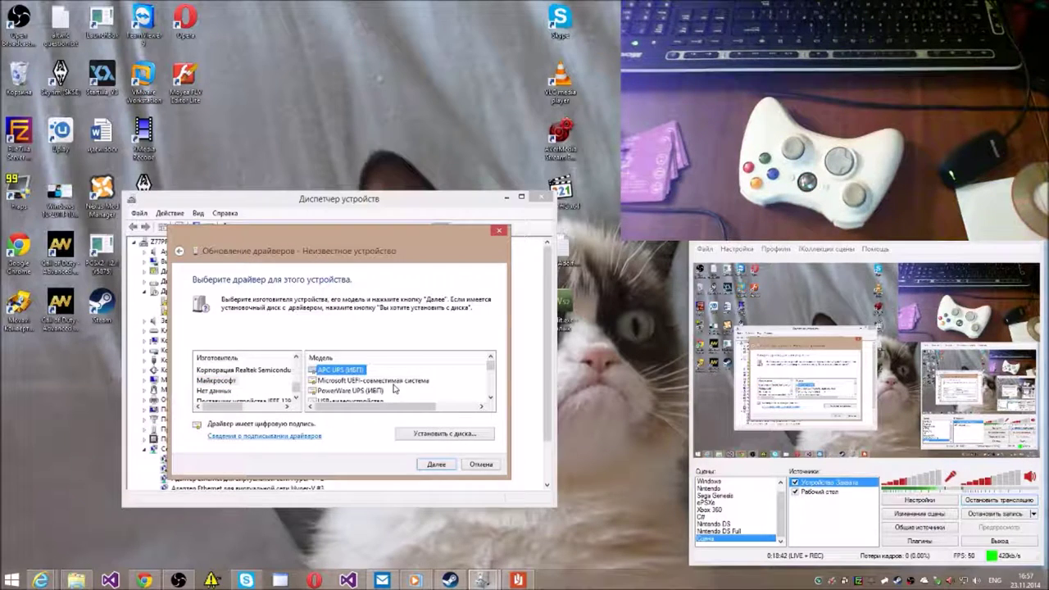
scroll(423, 388, "down", 2)
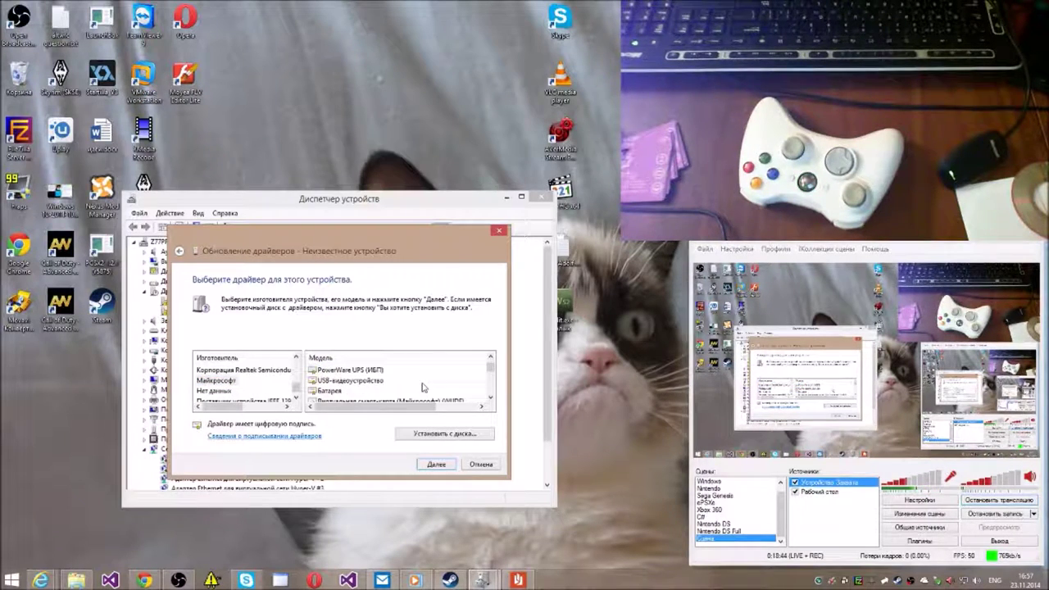
scroll(413, 393, "down", 2)
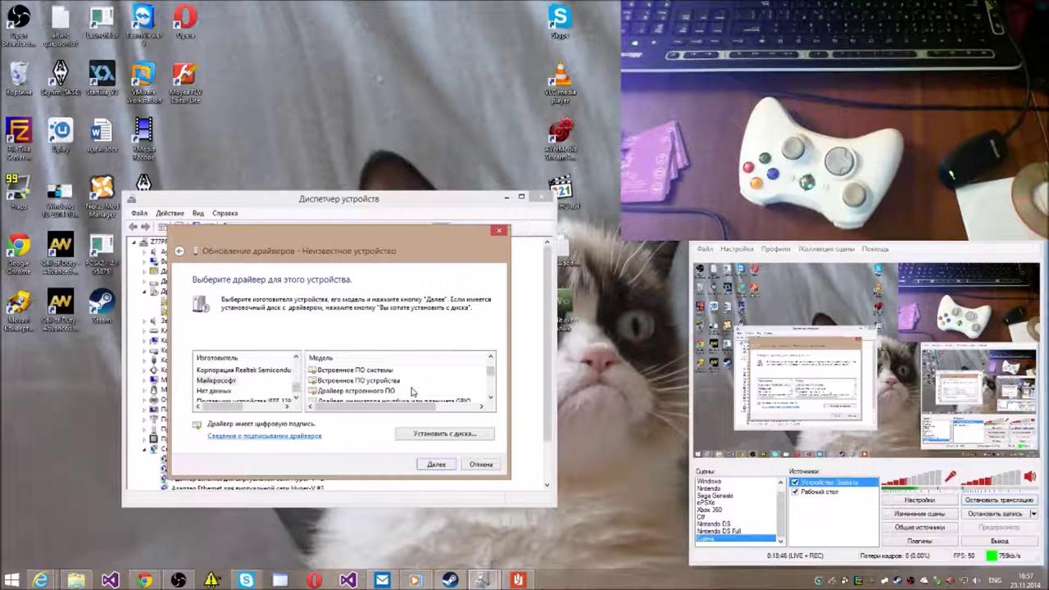
scroll(402, 392, "down", 1)
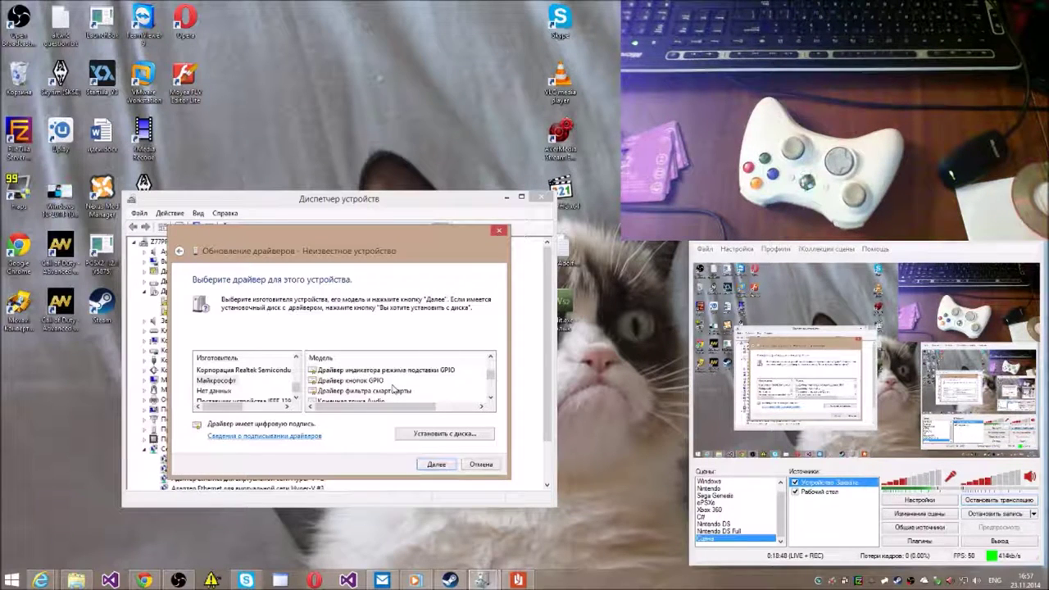
scroll(399, 399, "down", 1)
scroll(397, 398, "down", 2)
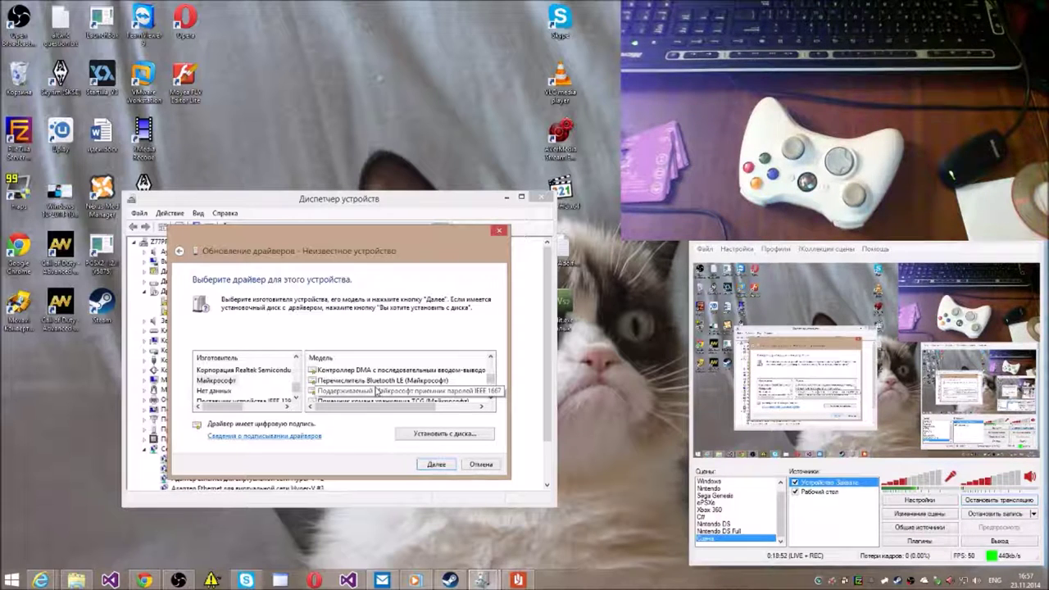
scroll(377, 392, "down", 2)
scroll(401, 392, "down", 2)
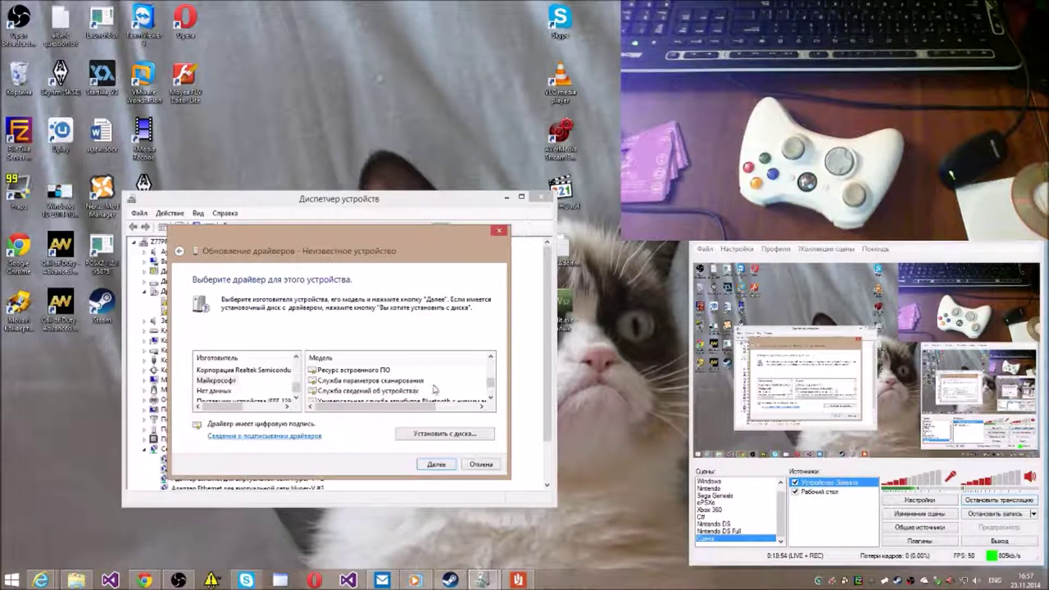
scroll(446, 395, "down", 2)
scroll(461, 397, "down", 2)
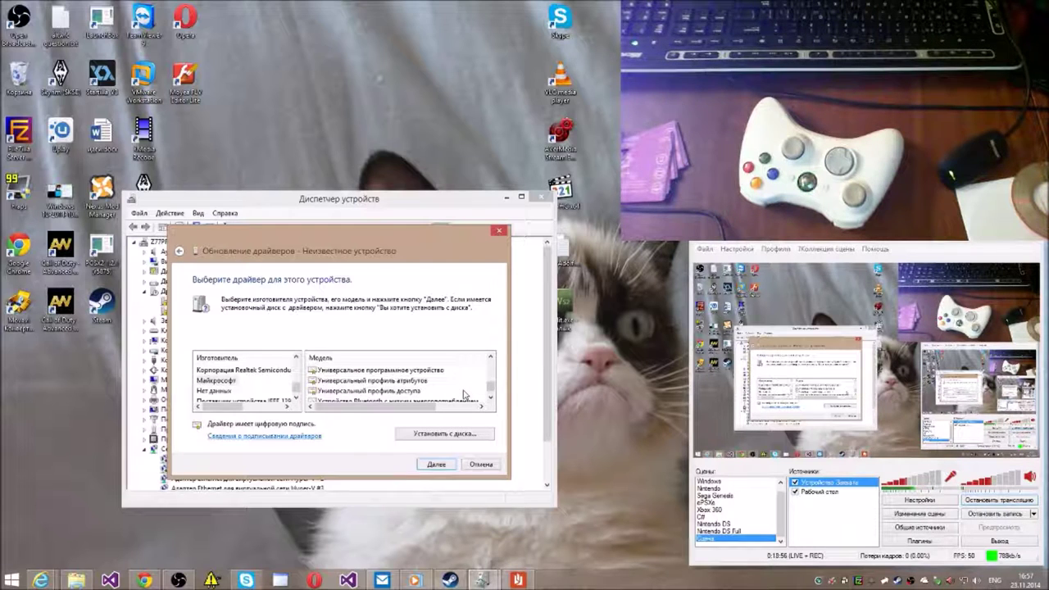
scroll(463, 396, "down", 2)
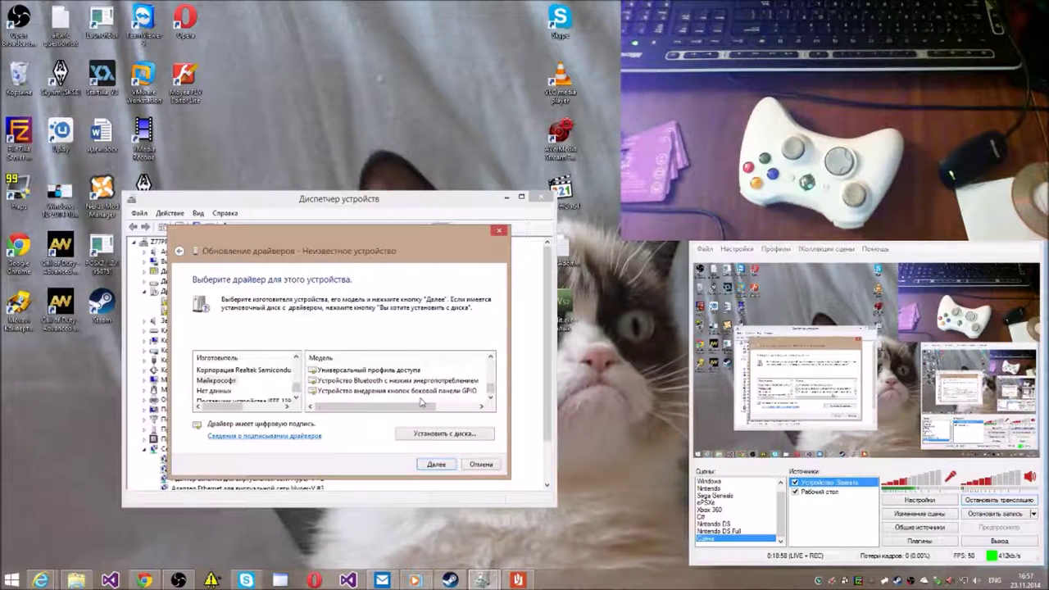
scroll(420, 396, "up", 2)
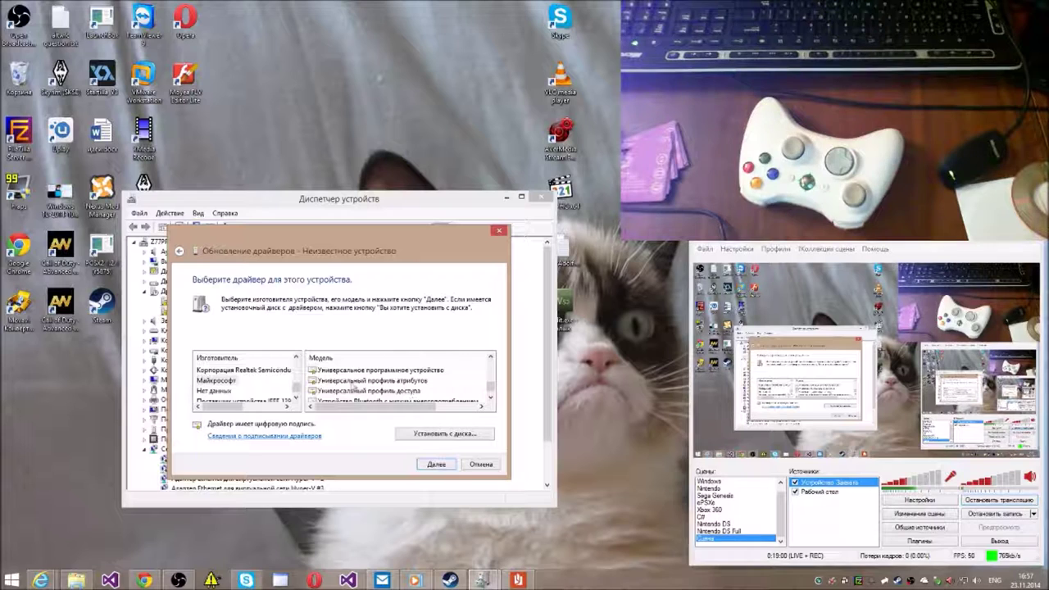
Check the driver models of the last manufacturers in the list, including Нет данных, Устройство WinUSB and Универсальный.
left_click(242, 382)
scroll(241, 382, "down", 2)
left_click(225, 370)
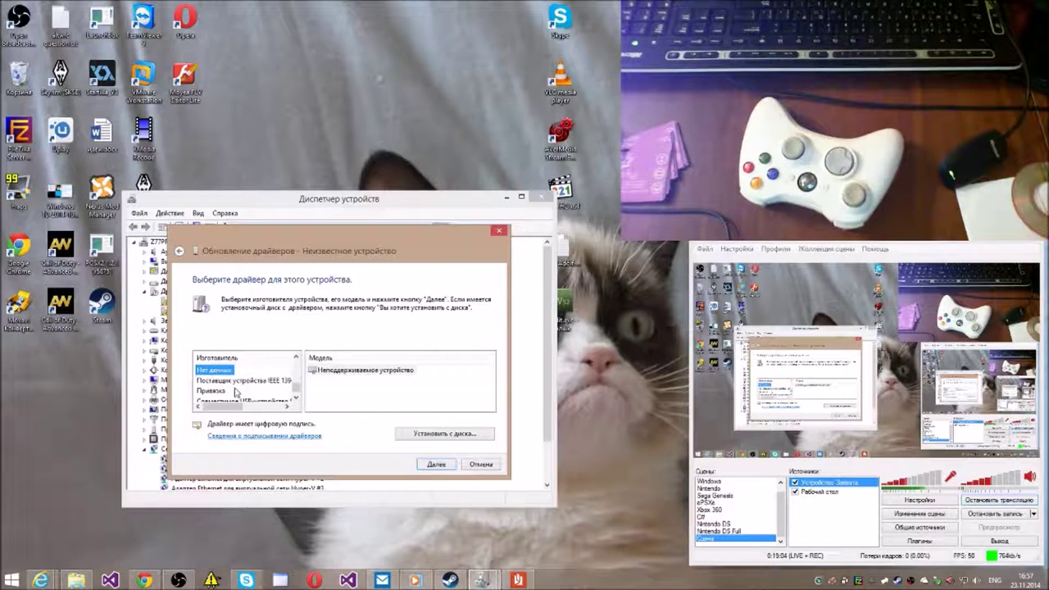
scroll(239, 392, "down", 2)
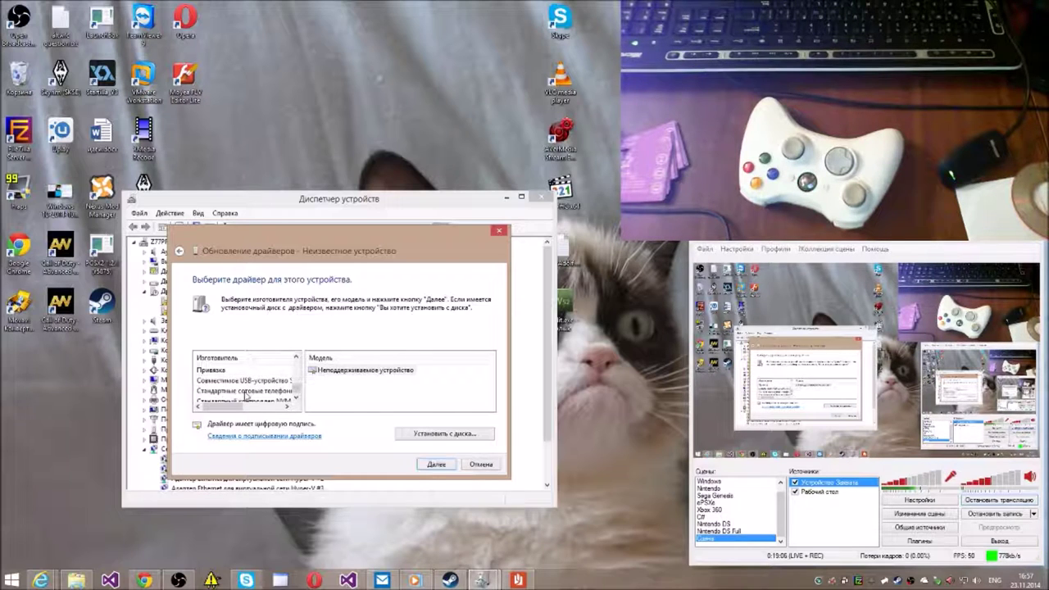
scroll(243, 382, "down", 2)
scroll(250, 384, "down", 2)
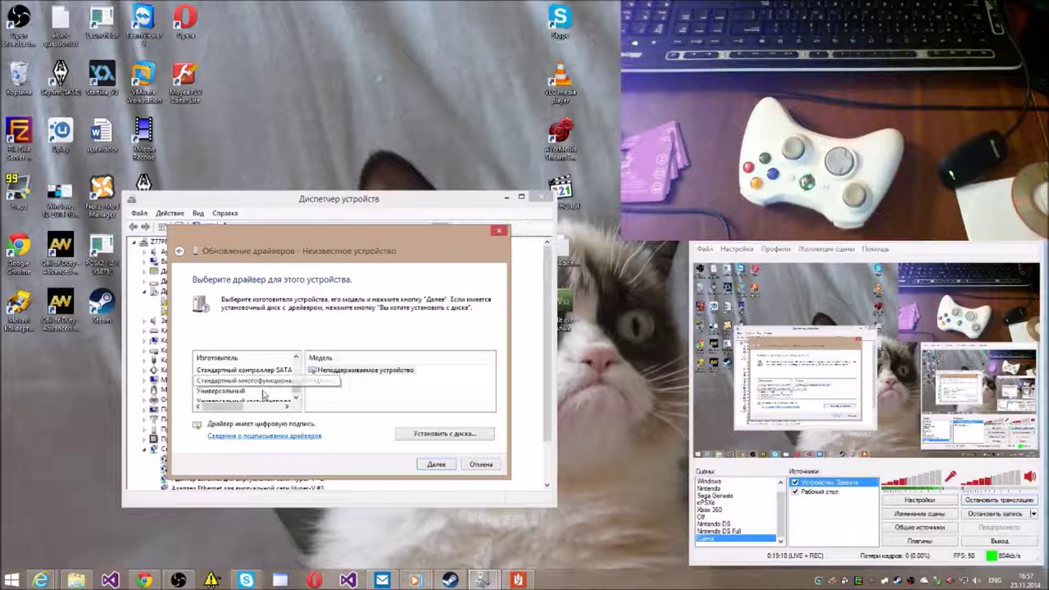
scroll(267, 390, "down", 2)
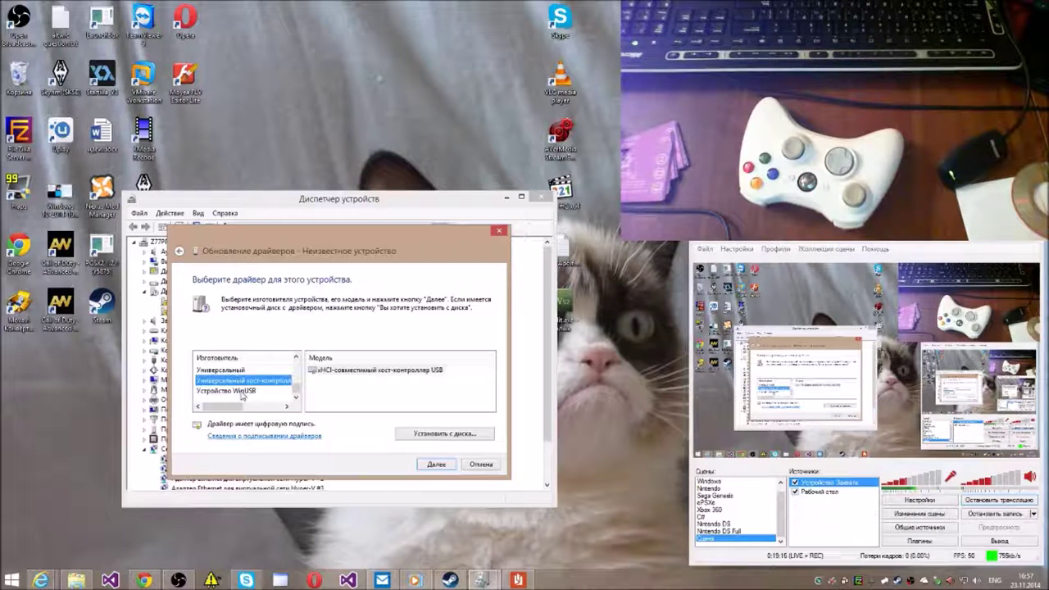
left_click(242, 392)
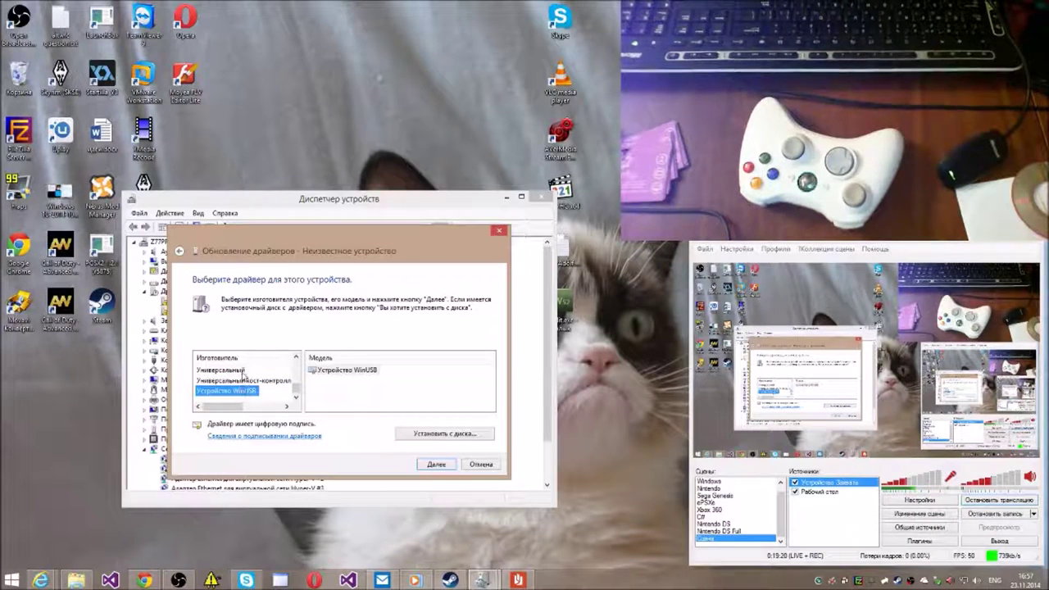
left_click(220, 370)
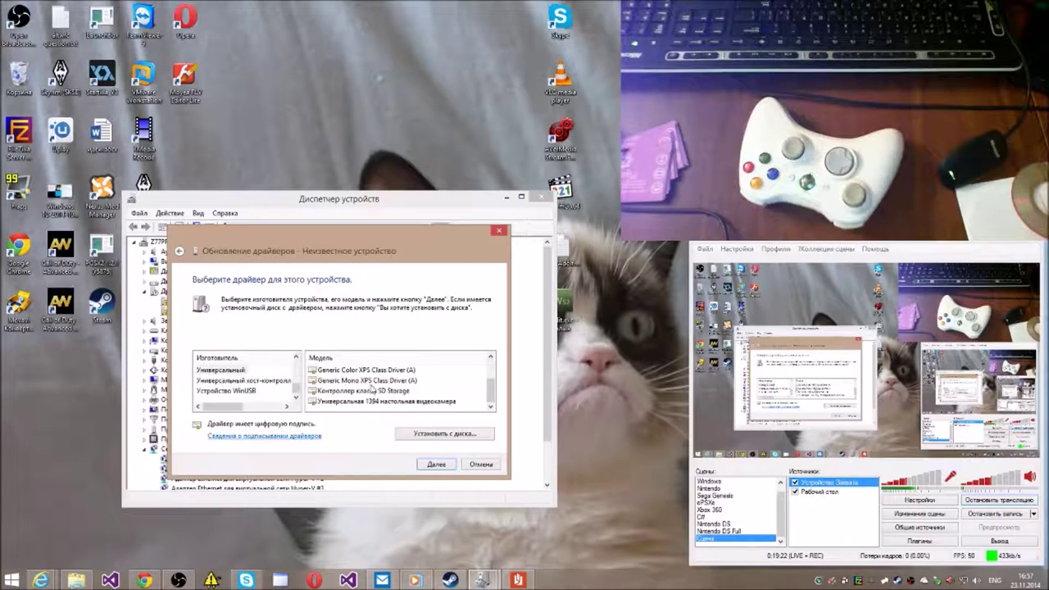
scroll(268, 392, "up", 3)
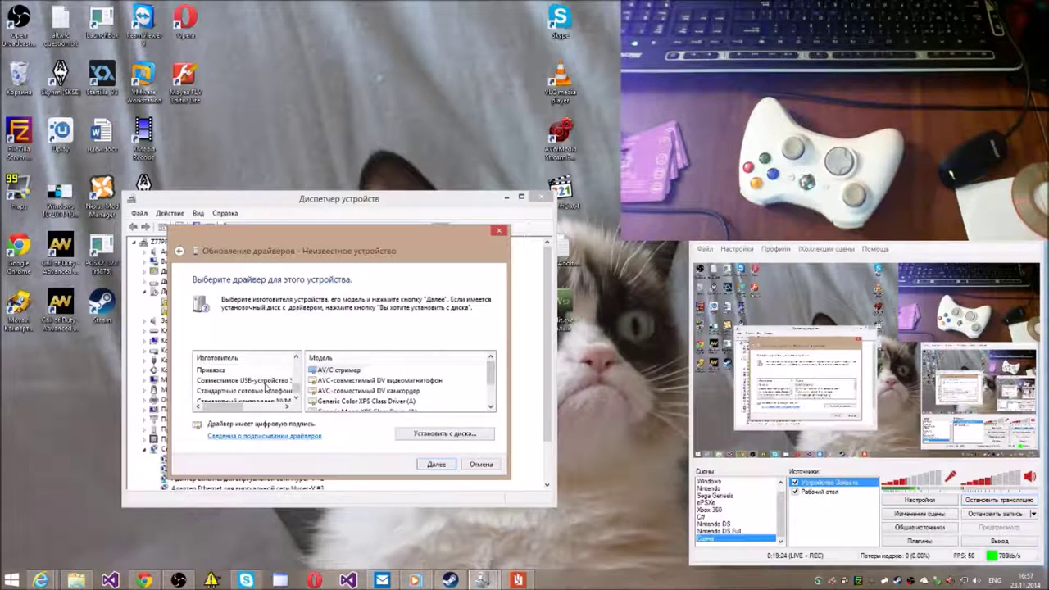
scroll(265, 389, "up", 2)
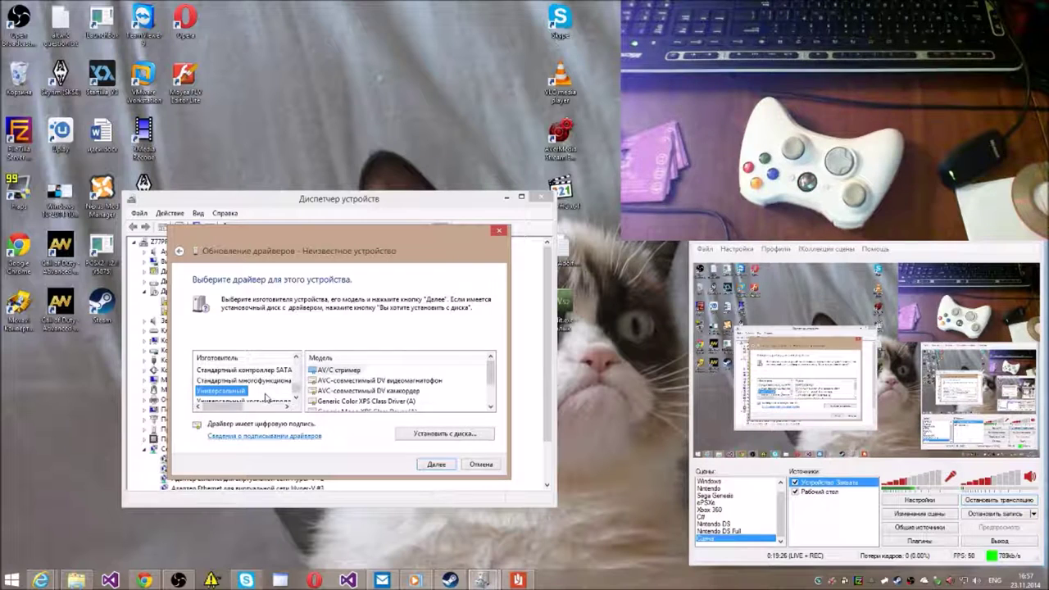
scroll(264, 397, "down", 2)
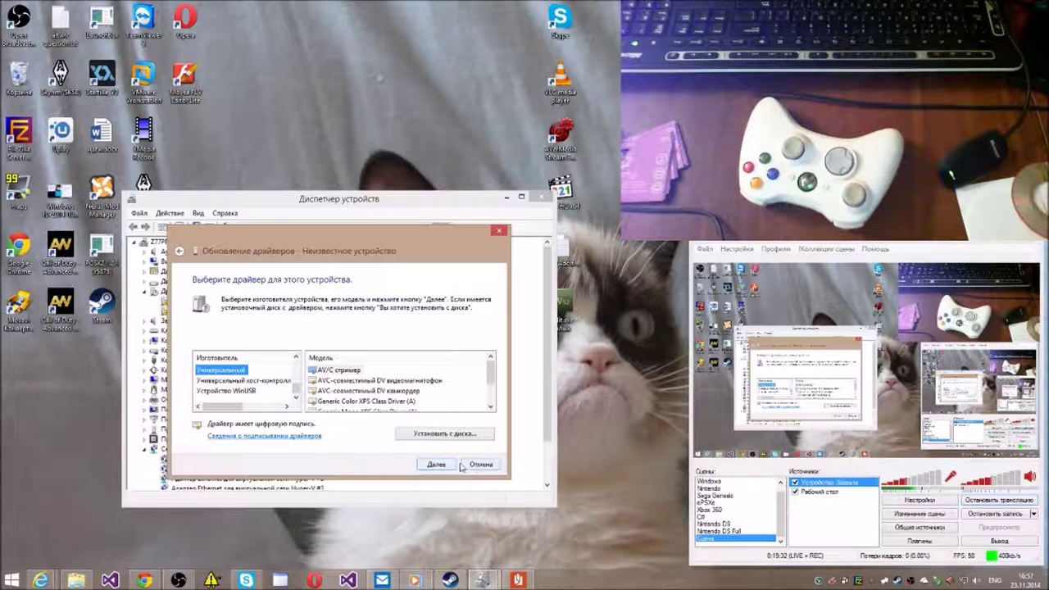
Look back through the manufacturer list once more and cancel the driver update for the unknown device.
left_click(955, 478)
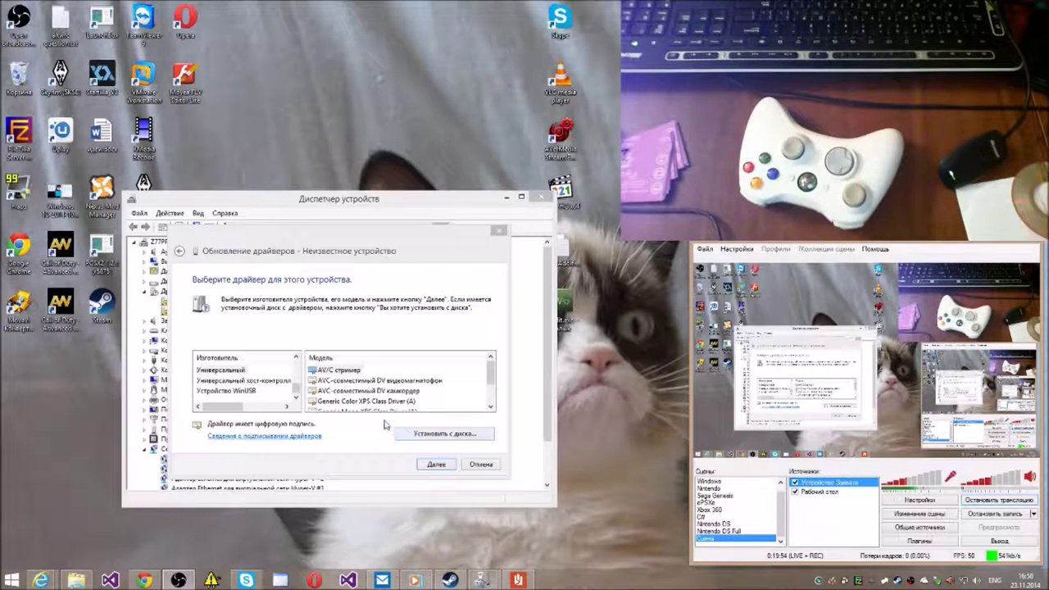
left_click(279, 390)
scroll(266, 388, "up", 5)
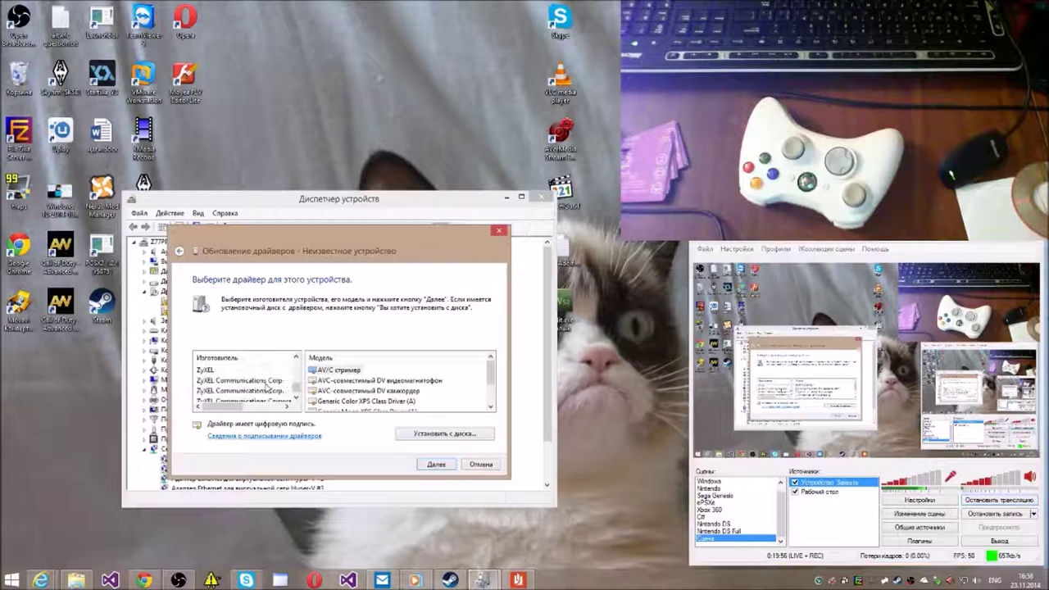
scroll(267, 388, "up", 2)
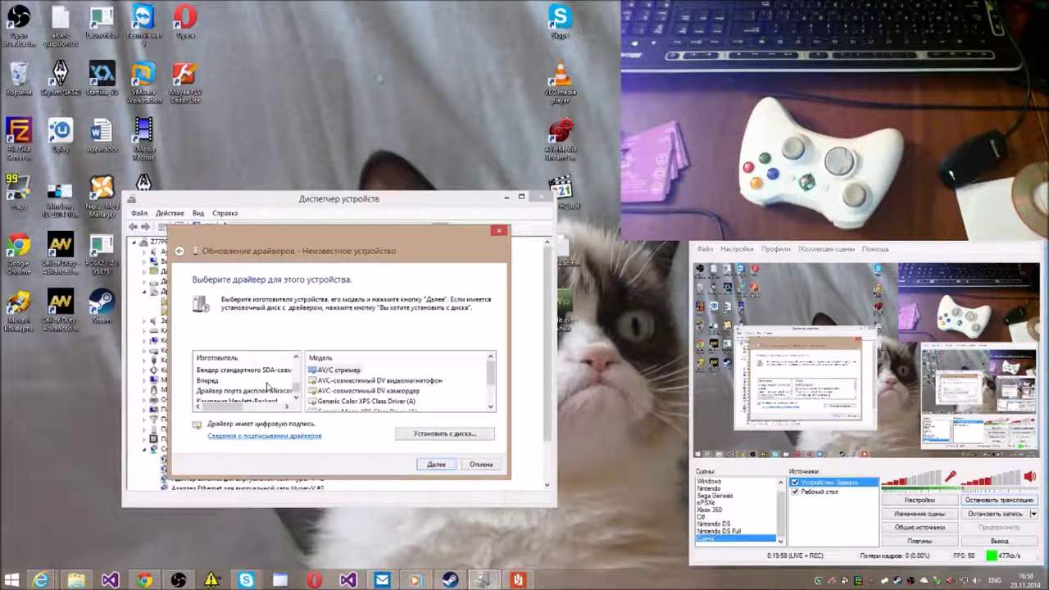
scroll(266, 387, "up", 5)
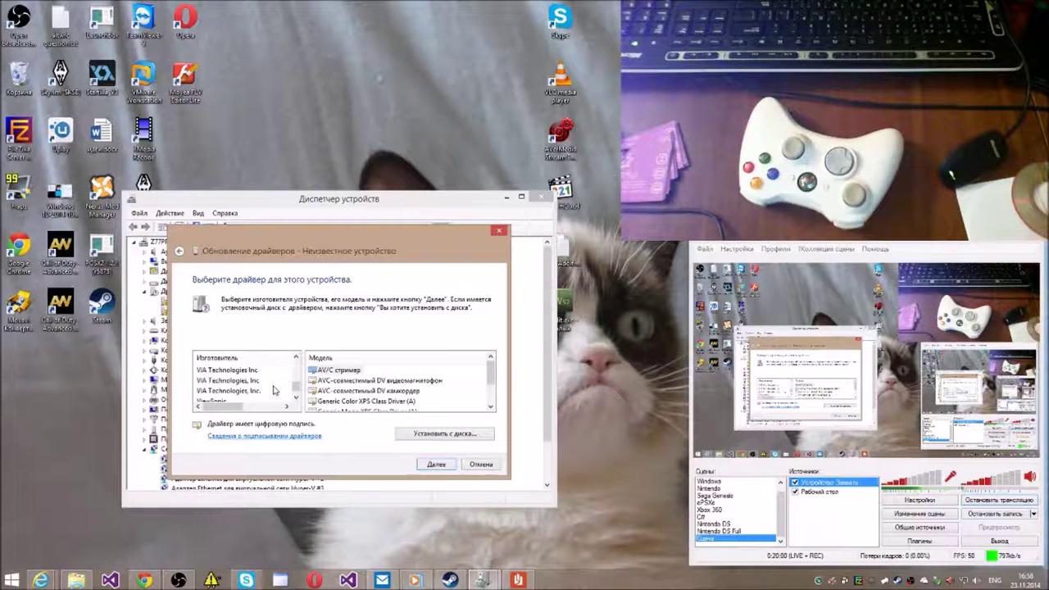
scroll(275, 390, "up", 6)
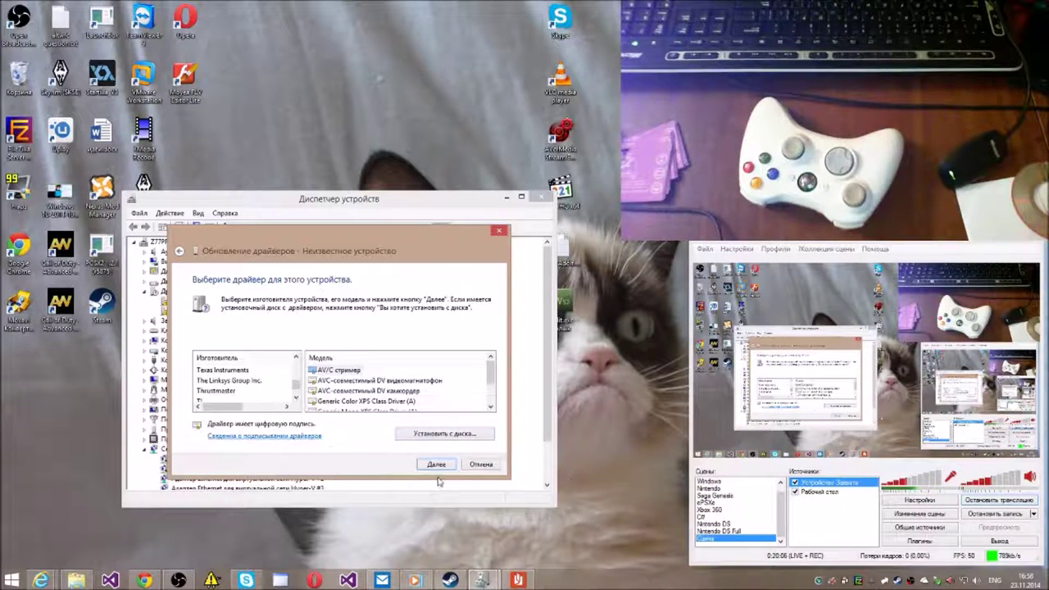
left_click(480, 464)
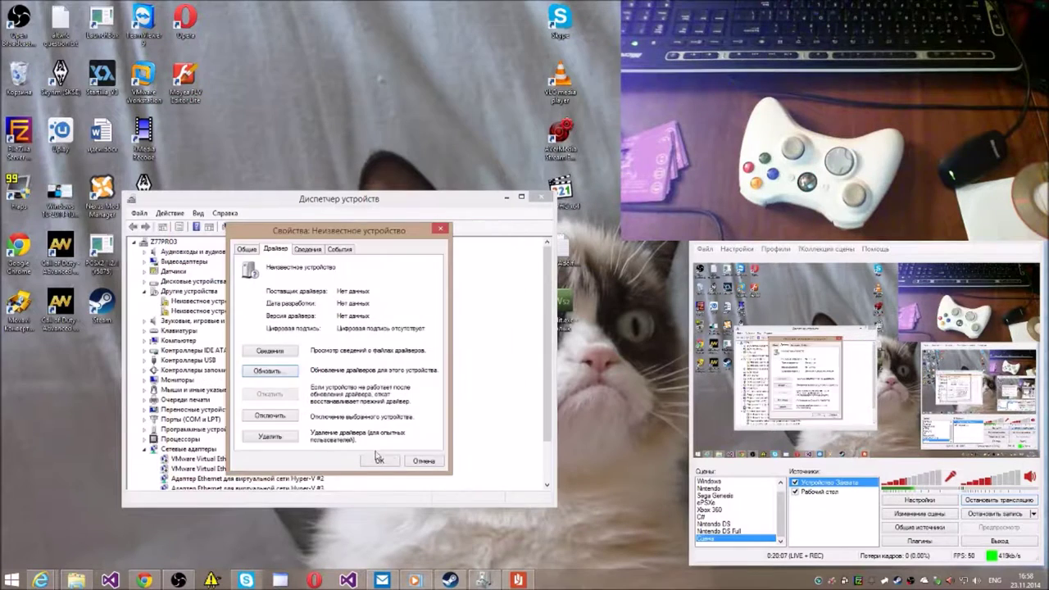
Uninstall the unknown device and scan the computer for hardware changes.
left_click(273, 438)
left_click(537, 332)
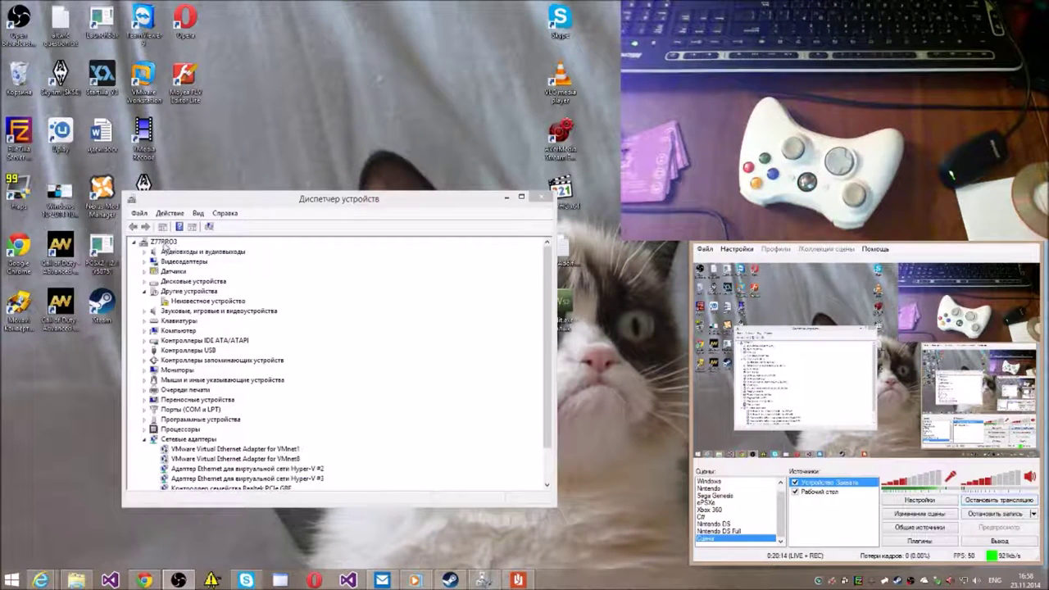
right_click(164, 244)
left_click(172, 250)
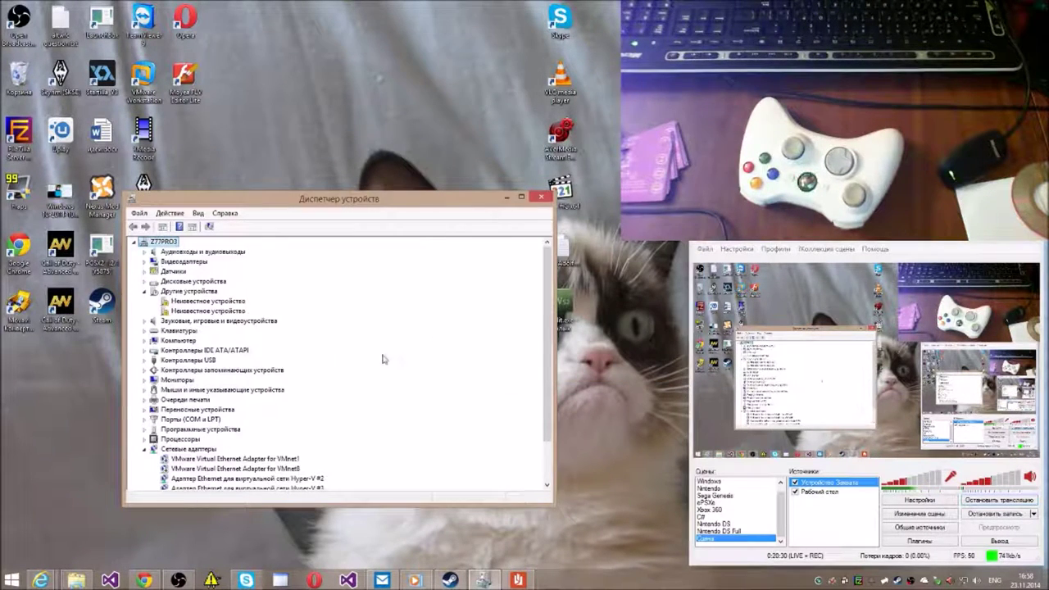
Switch to the Microsoft Answers thread, open the first Xbox support article linked under All Replies, and shrink the browser to a smaller window.
mouse_move(38, 582)
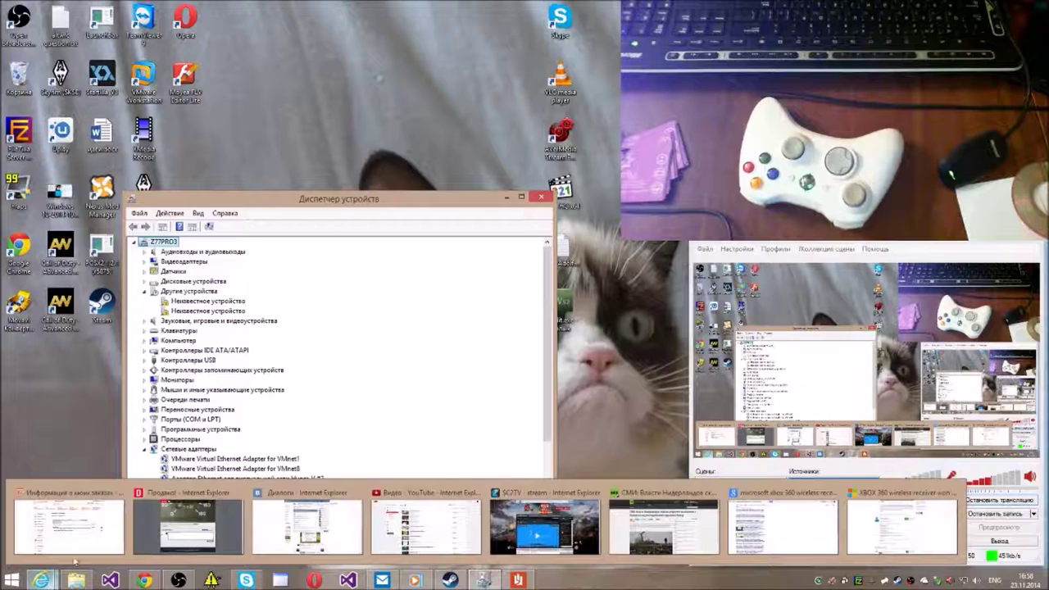
left_click(901, 524)
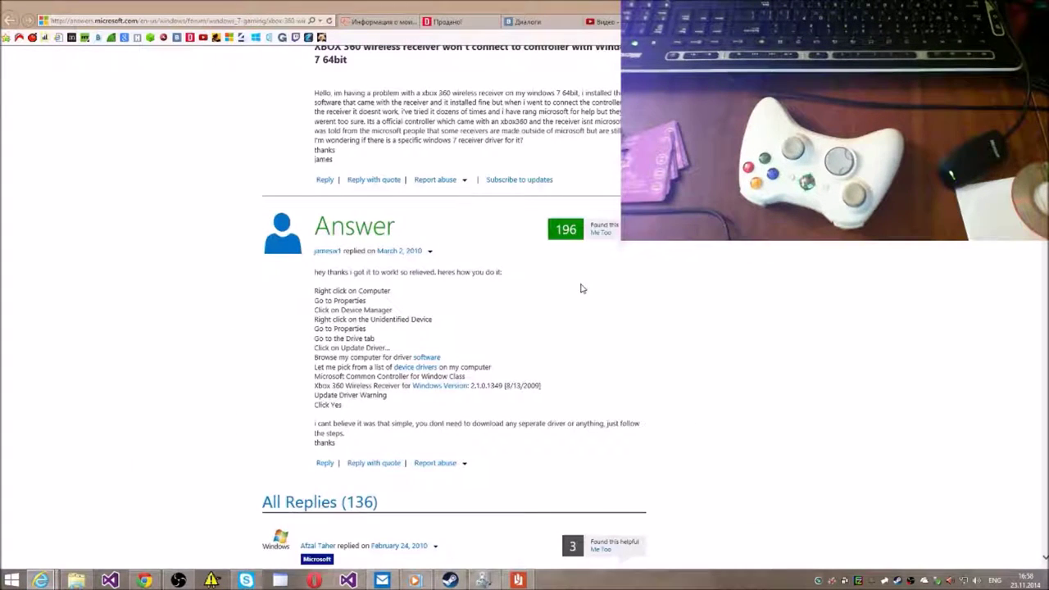
scroll(599, 332, "down", 4)
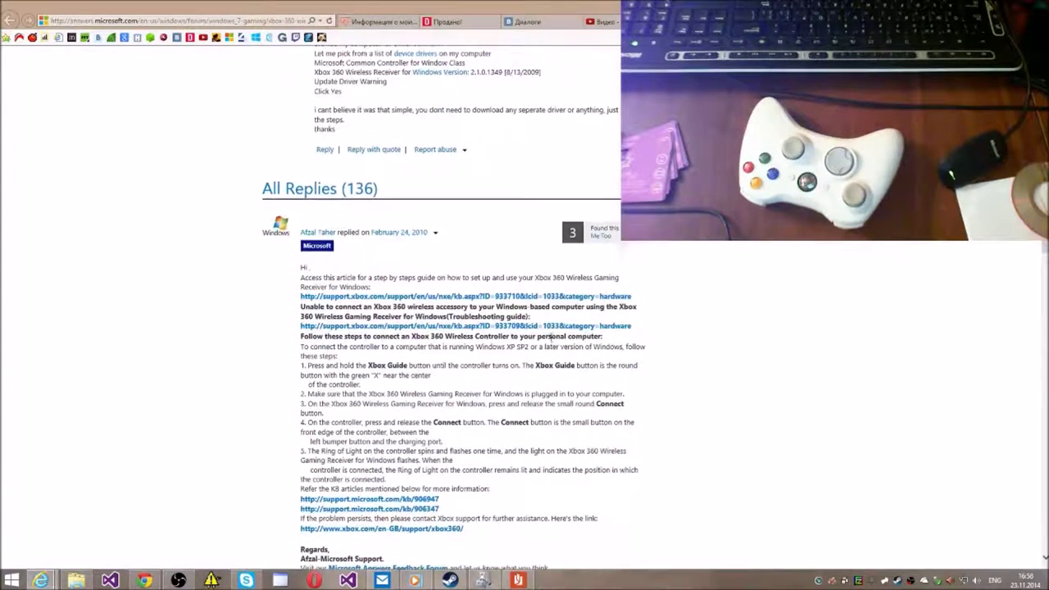
left_click(392, 298)
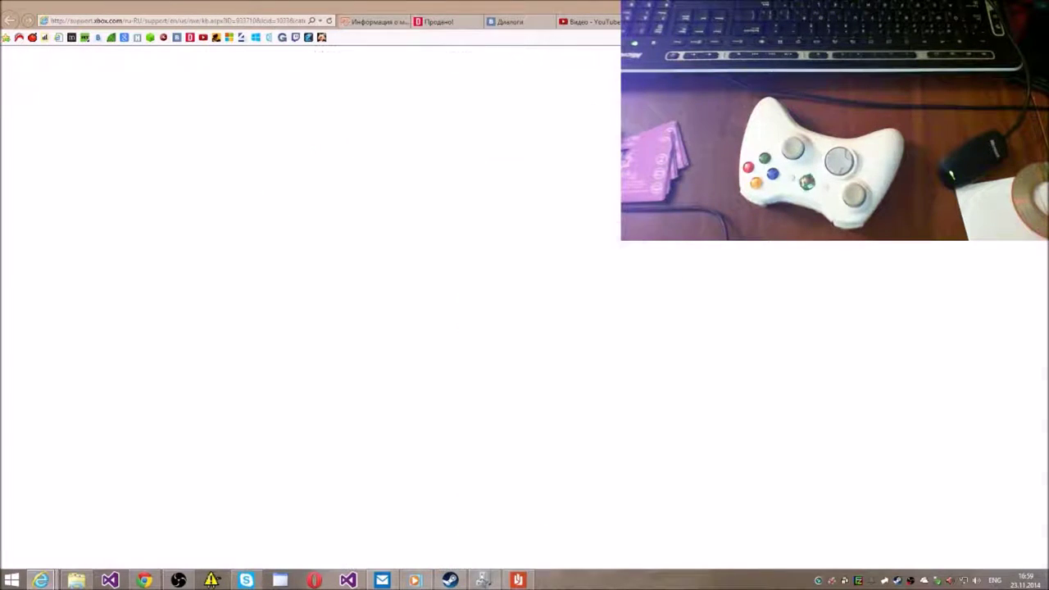
key("super+Down")
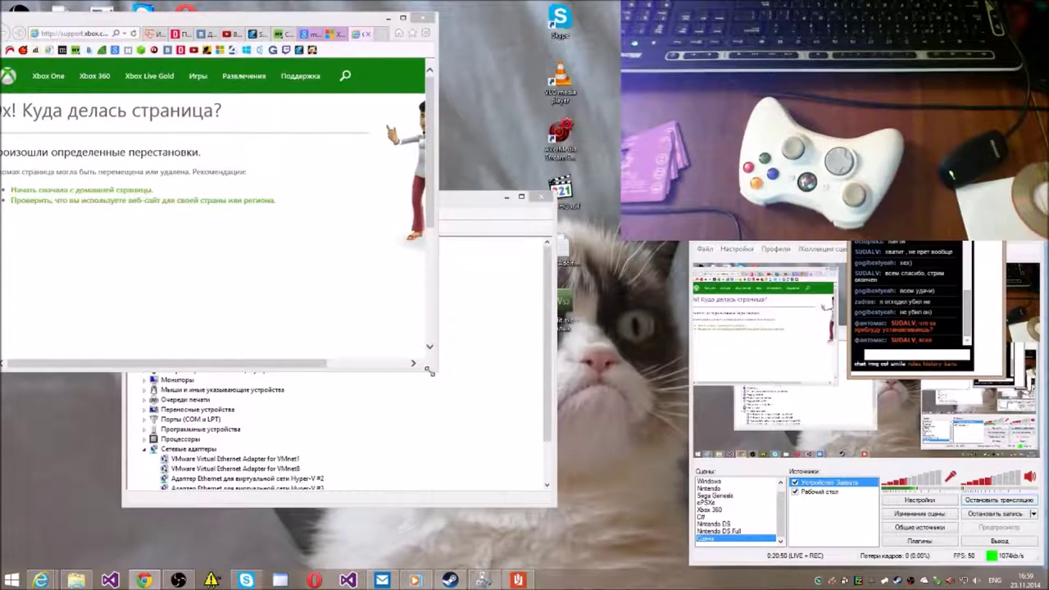
left_click_drag(437, 371, 756, 523)
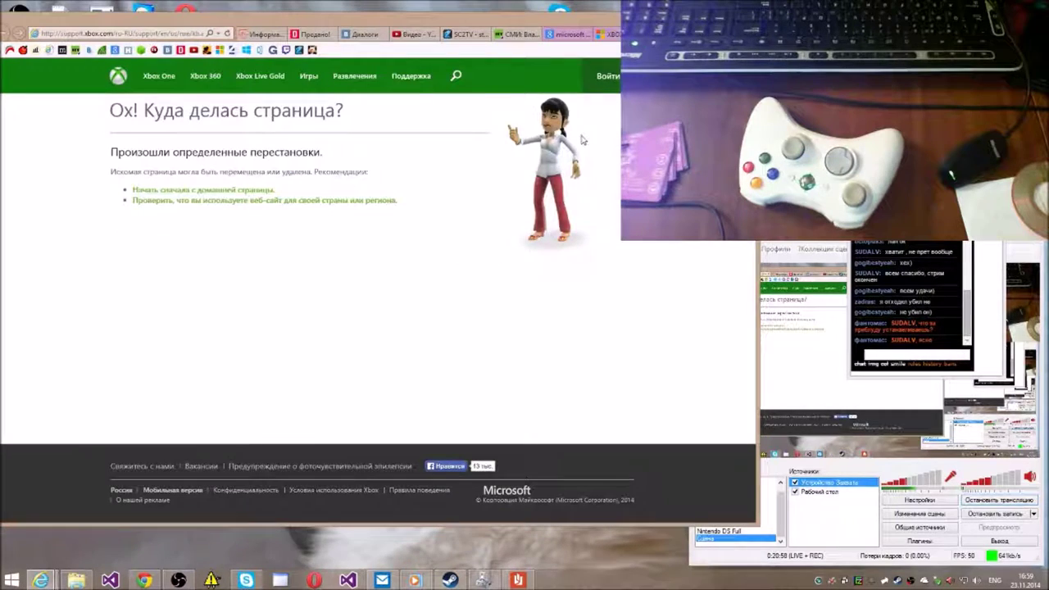
Go back to the Microsoft Answers thread and open the support.microsoft.com/kb/906947 link in the first reply.
key("alt+Left")
scroll(514, 309, "down", 3)
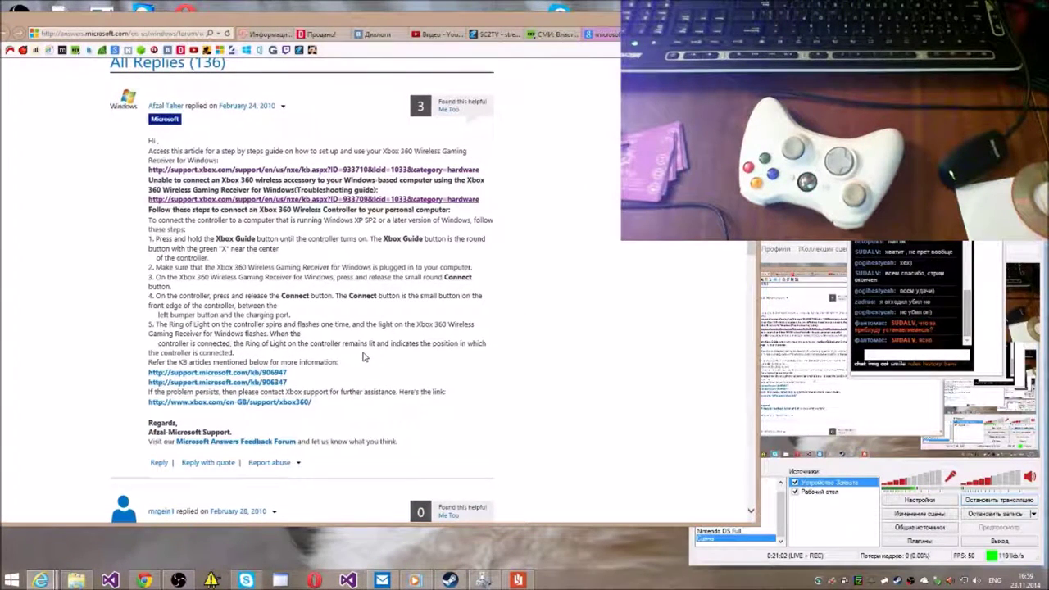
scroll(363, 356, "down", 3)
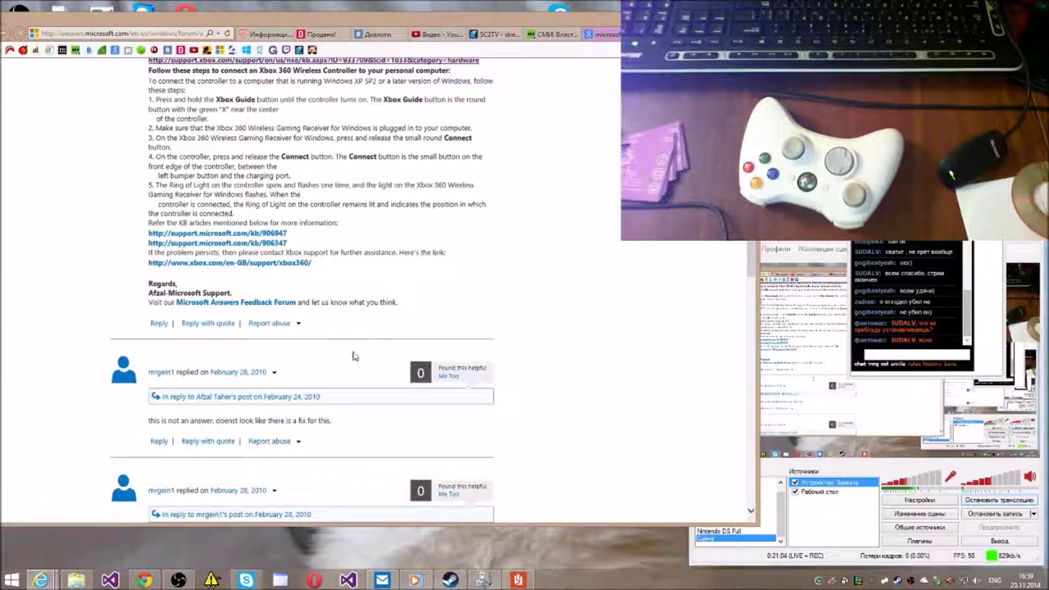
middle_click(218, 234)
left_click(218, 234)
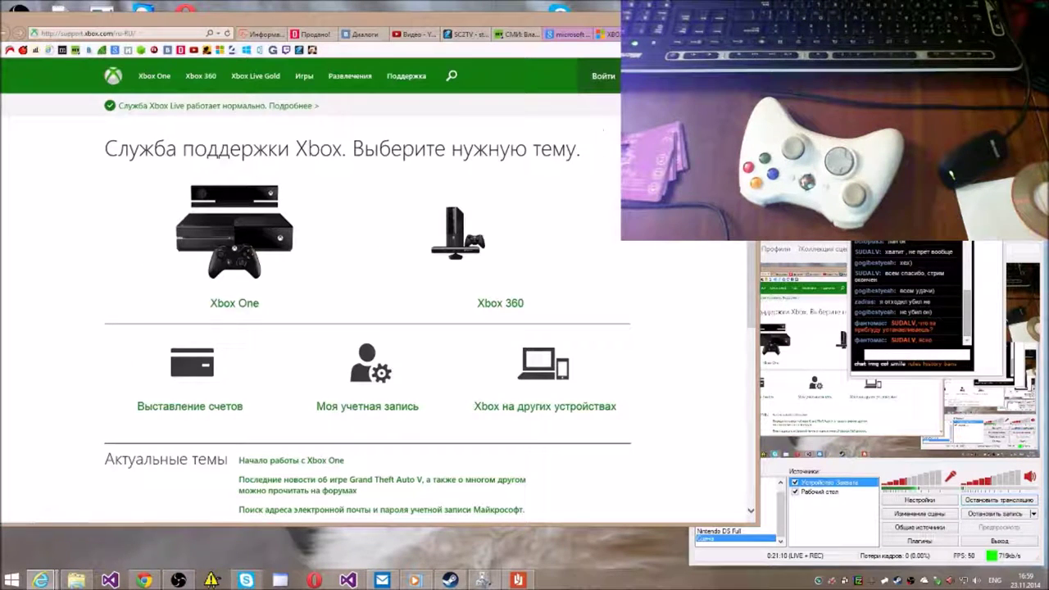
Under Xbox на других устройствах, open the article on setting up an Xbox 360 gamepad for Windows at its Настройка беспроводного геймпада section.
scroll(367, 328, "down", 3)
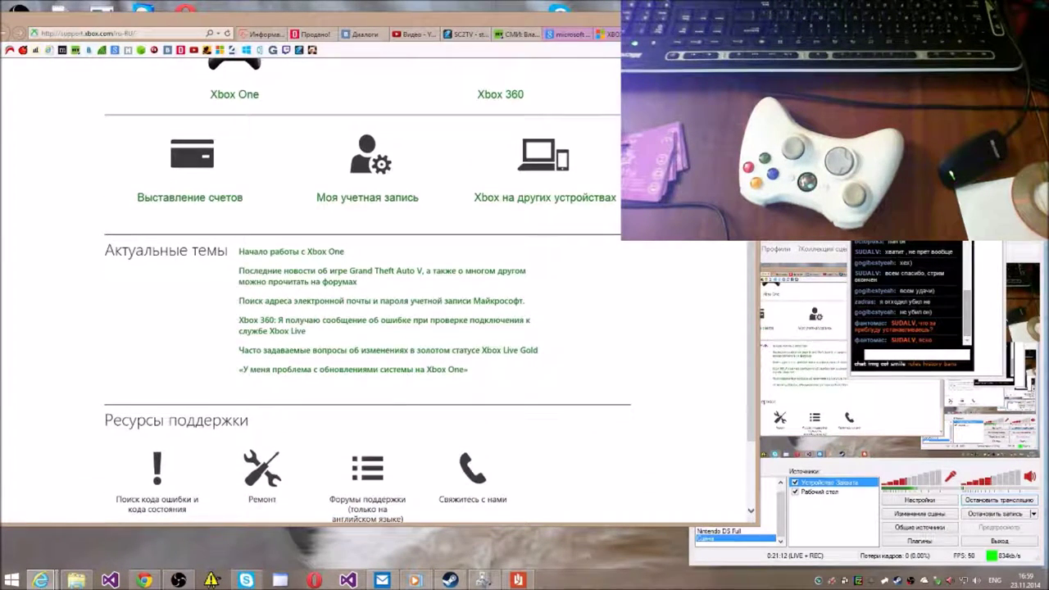
left_click(580, 201)
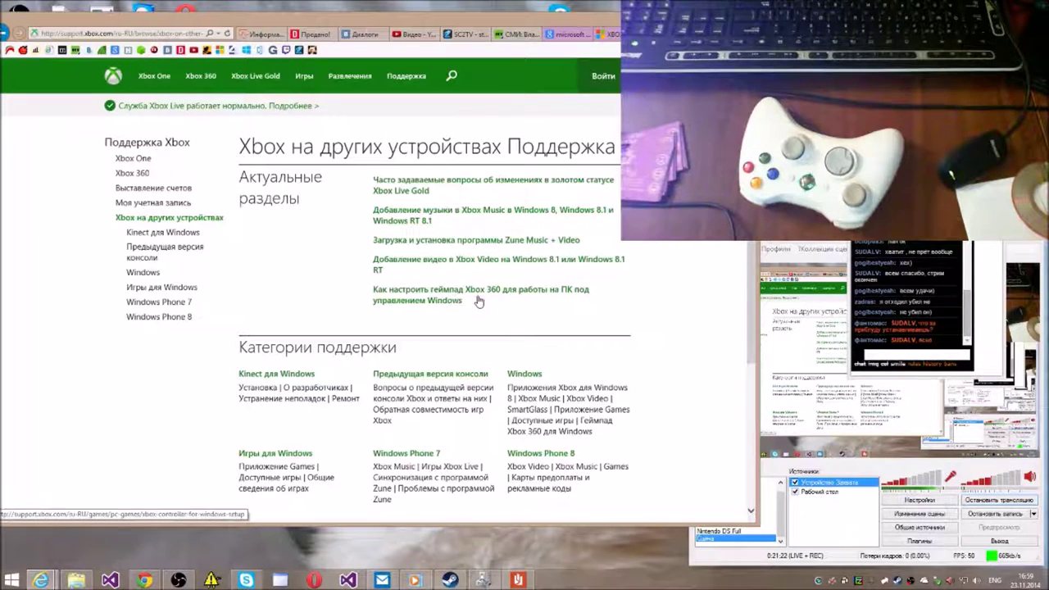
left_click(428, 297)
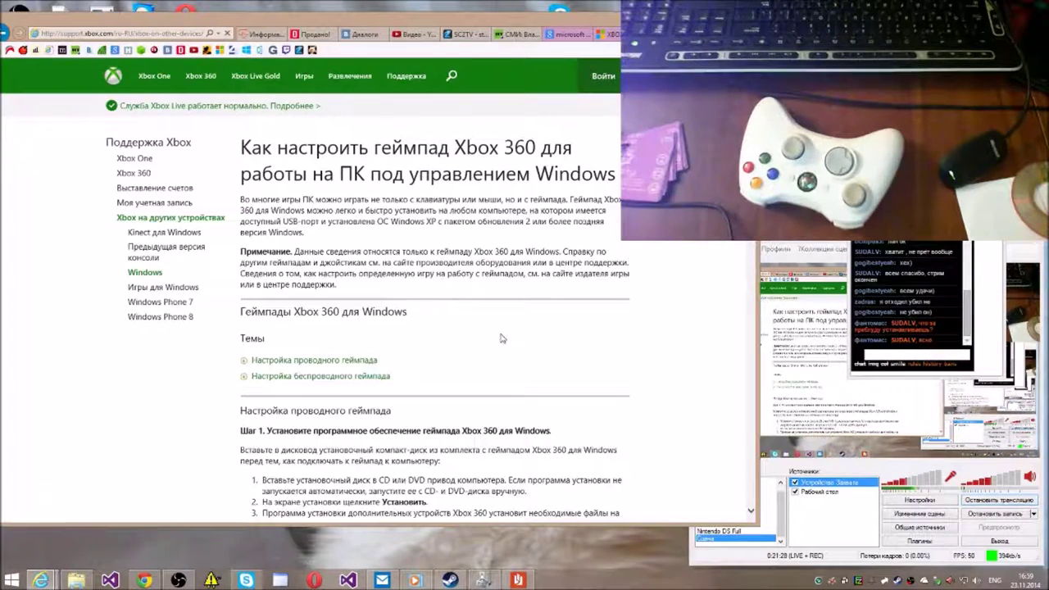
left_click(353, 376)
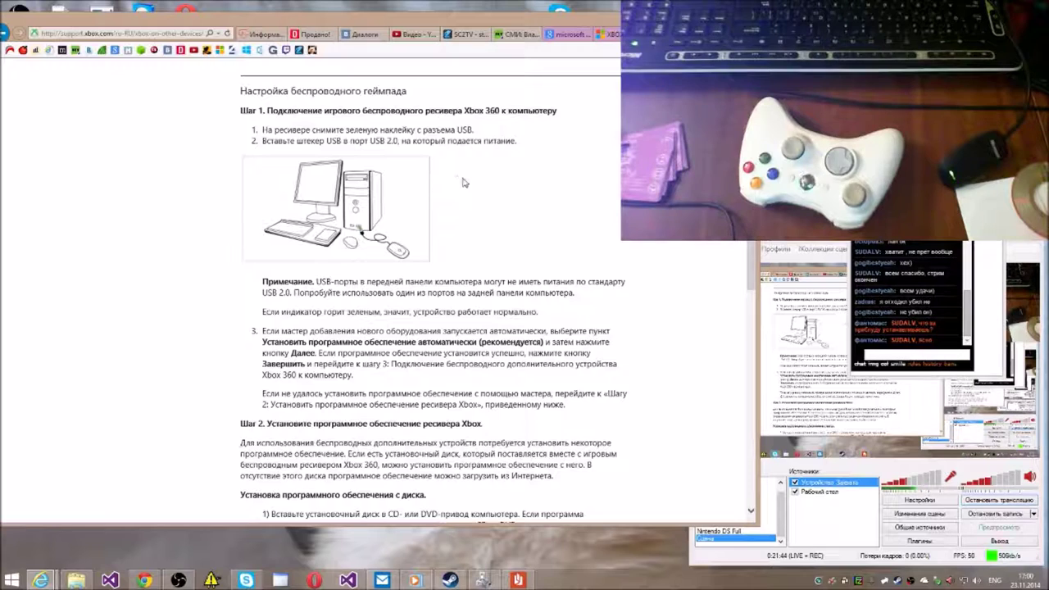
scroll(465, 183, "down", 2)
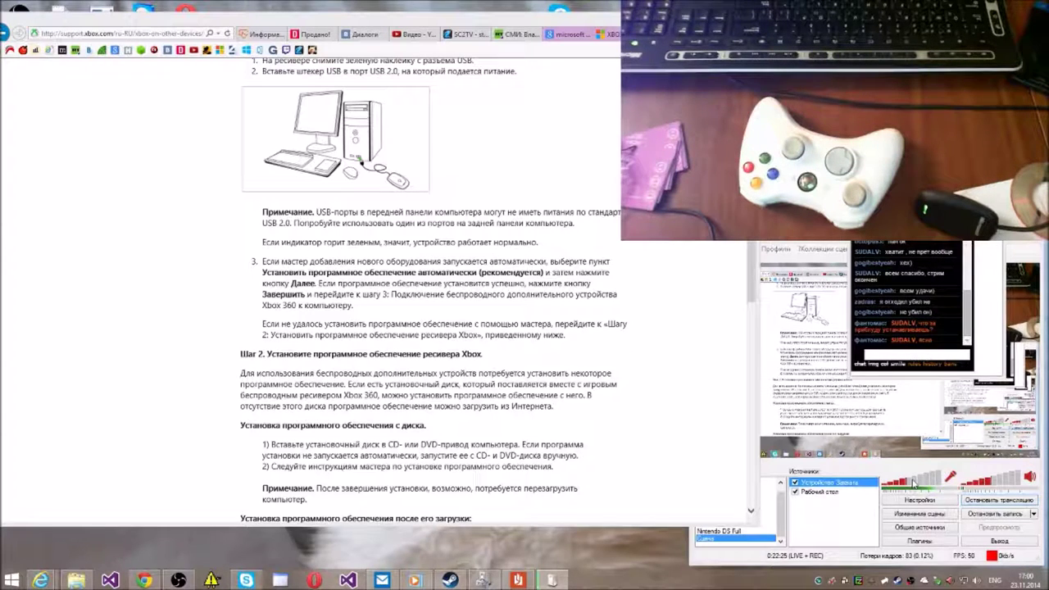
Check the unknown device's installation progress and its Device Manager entries, moving the streaming reconnection dialog out of the way.
left_click(543, 581)
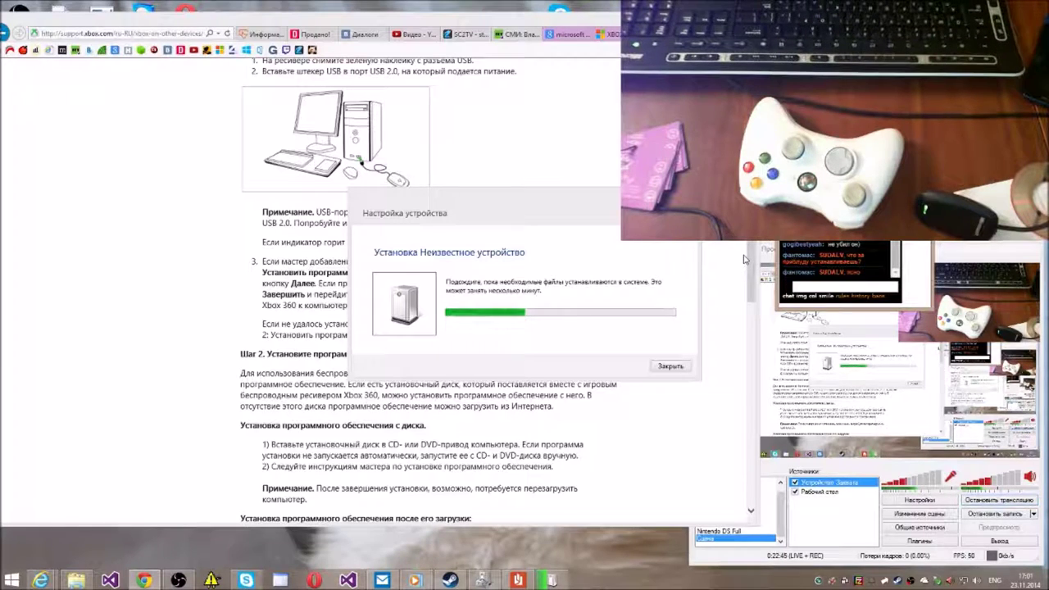
left_click(695, 264)
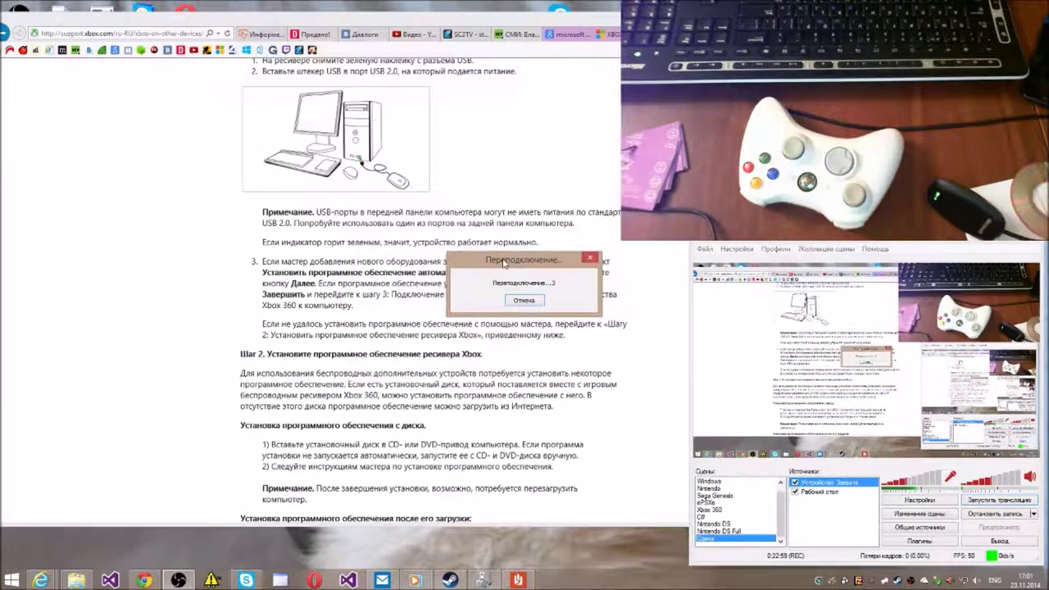
left_click_drag(504, 262, 851, 346)
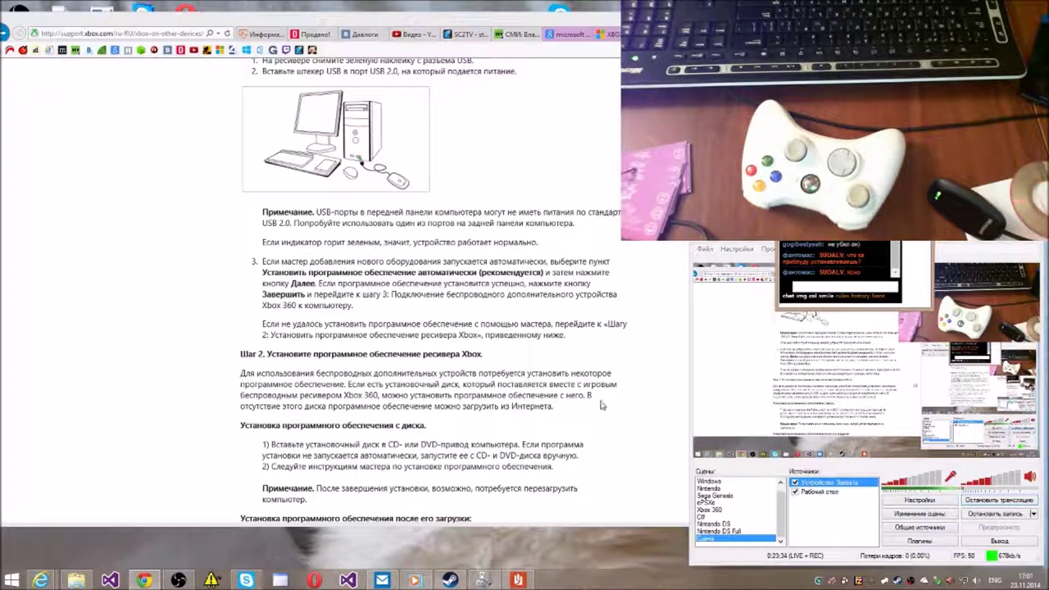
left_click(484, 580)
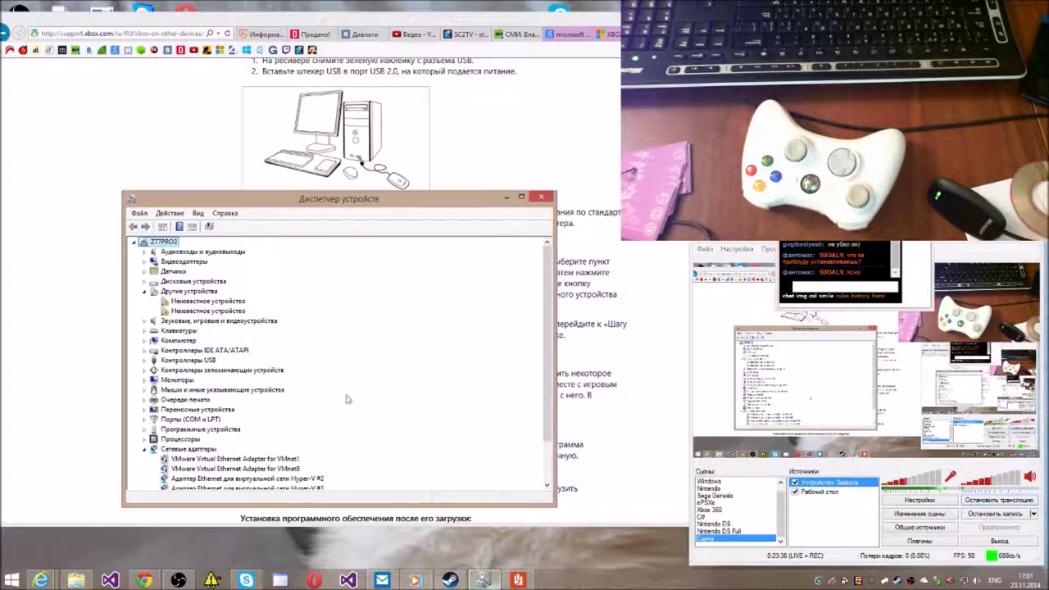
left_click(573, 146)
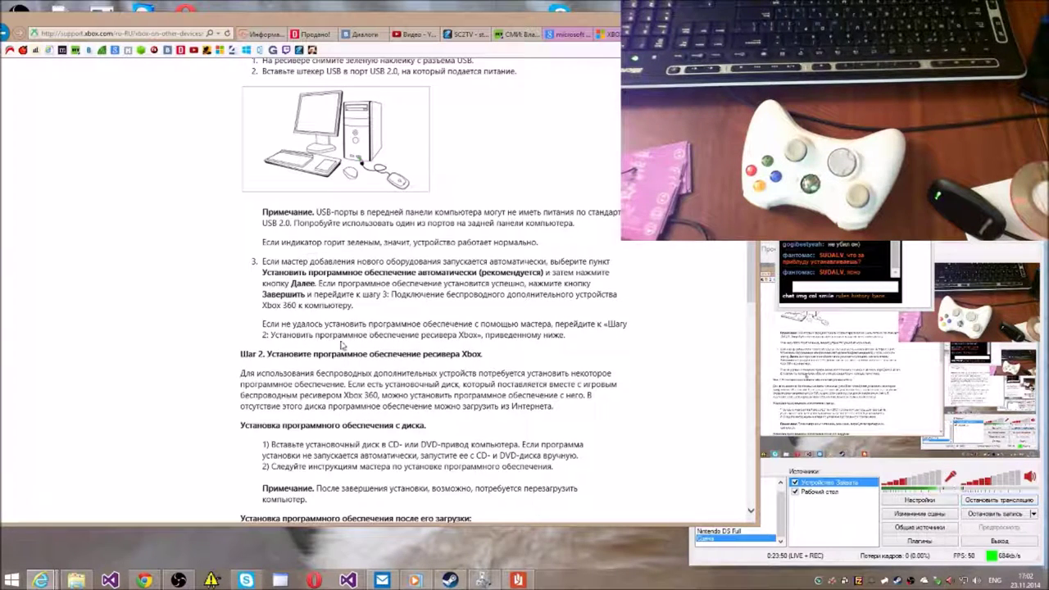
Open the Microsoft Hardware software downloads page linked in the article's download instructions in a new tab and switch to it.
scroll(344, 346, "down", 3)
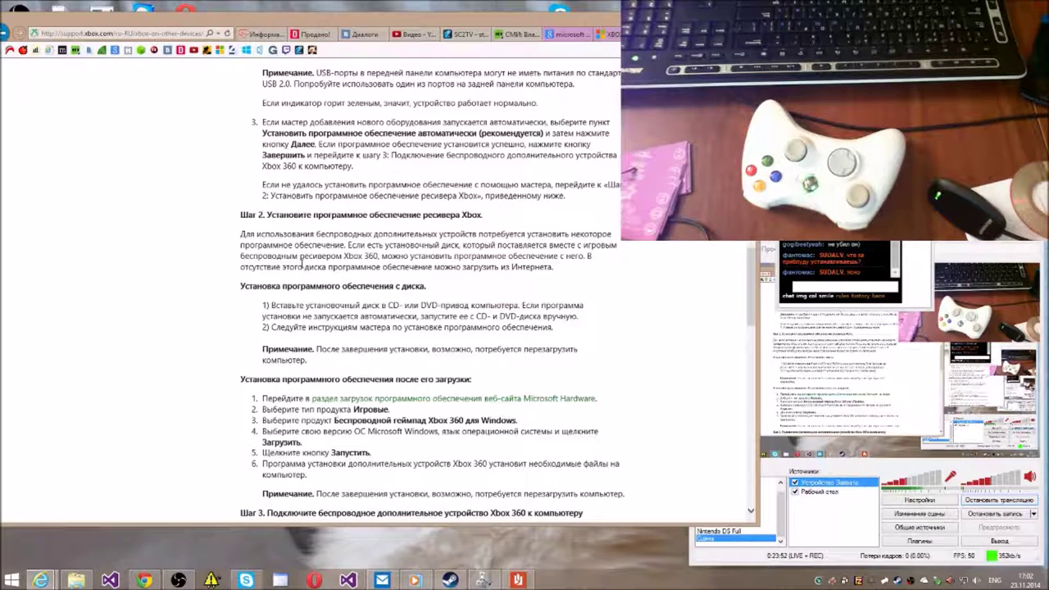
scroll(368, 287, "down", 1)
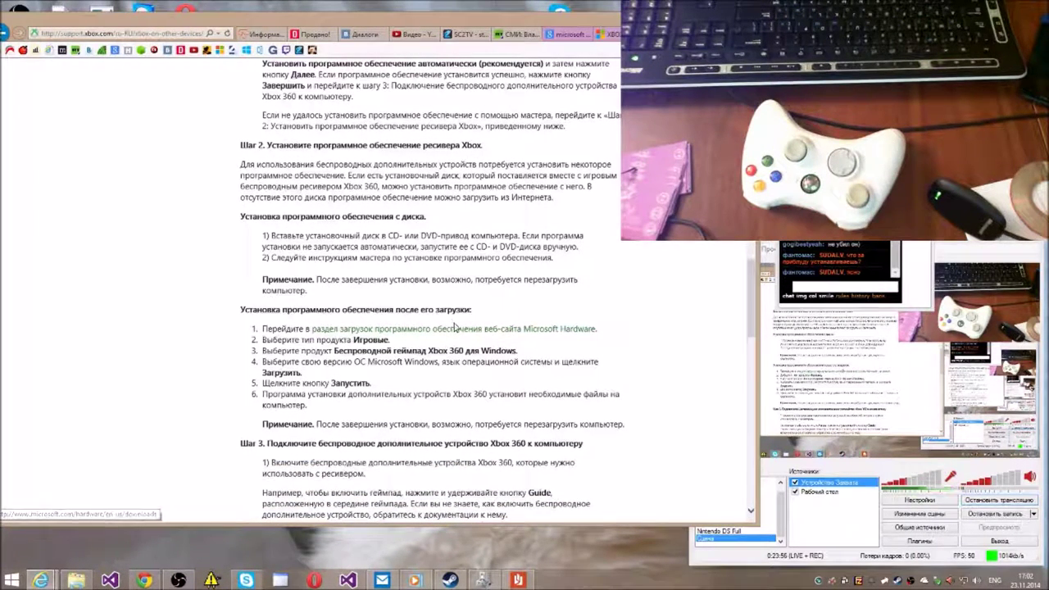
middle_click(463, 331)
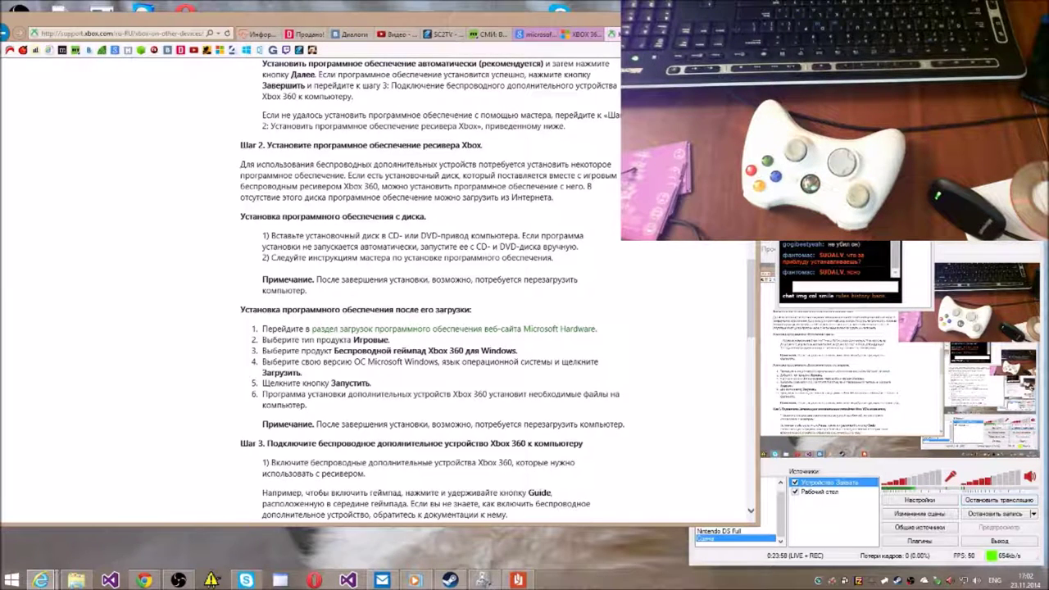
key("ctrl+Tab")
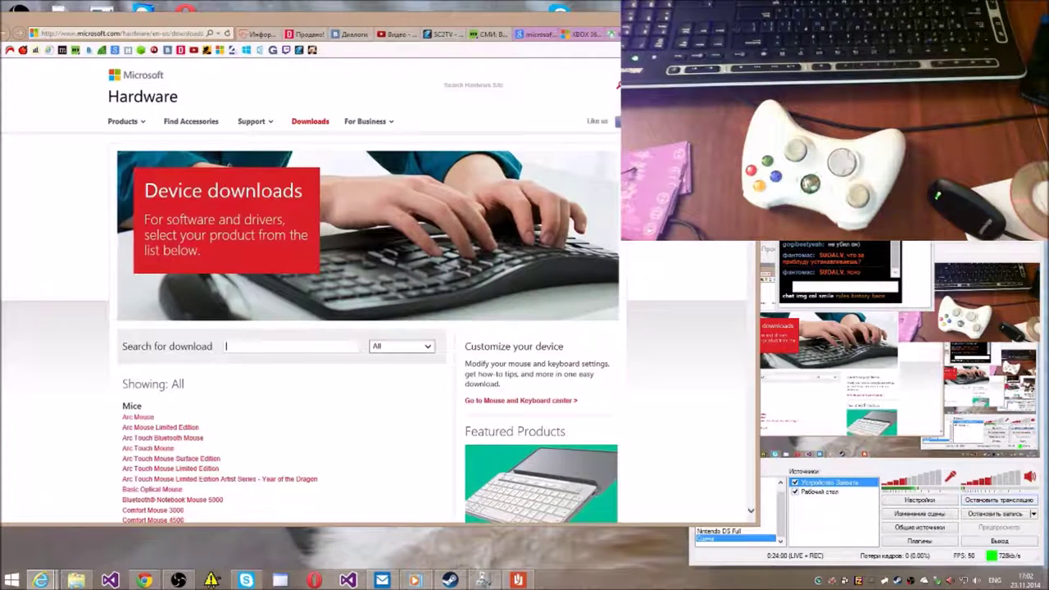
Find the Gaming products in the device downloads list and open the Xbox 360 Wireless Controller for Windows page.
scroll(368, 287, "down", 2)
scroll(332, 252, "down", 1)
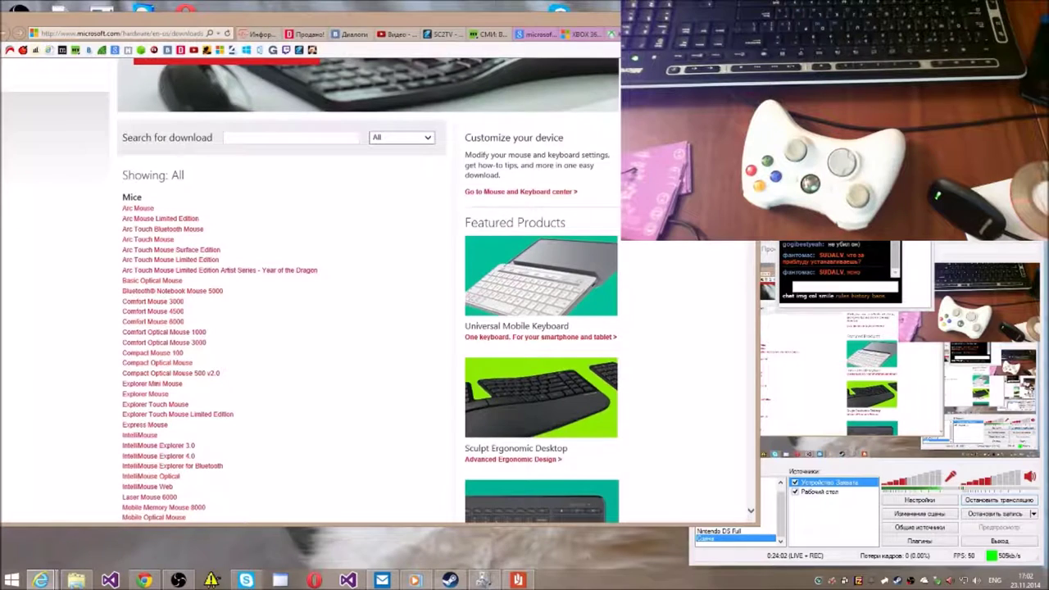
scroll(333, 252, "down", 1)
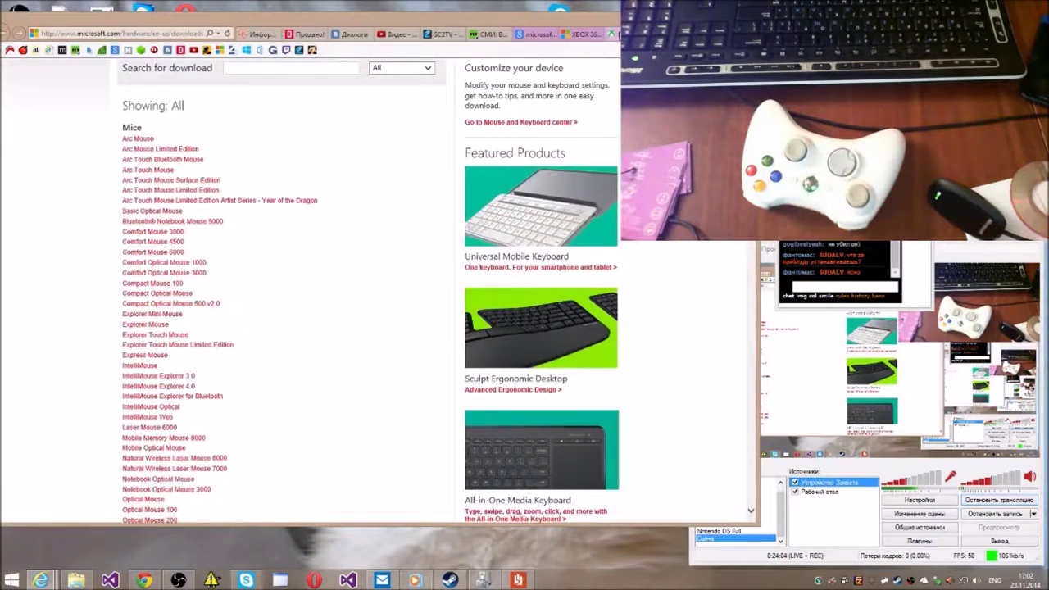
left_click(585, 33)
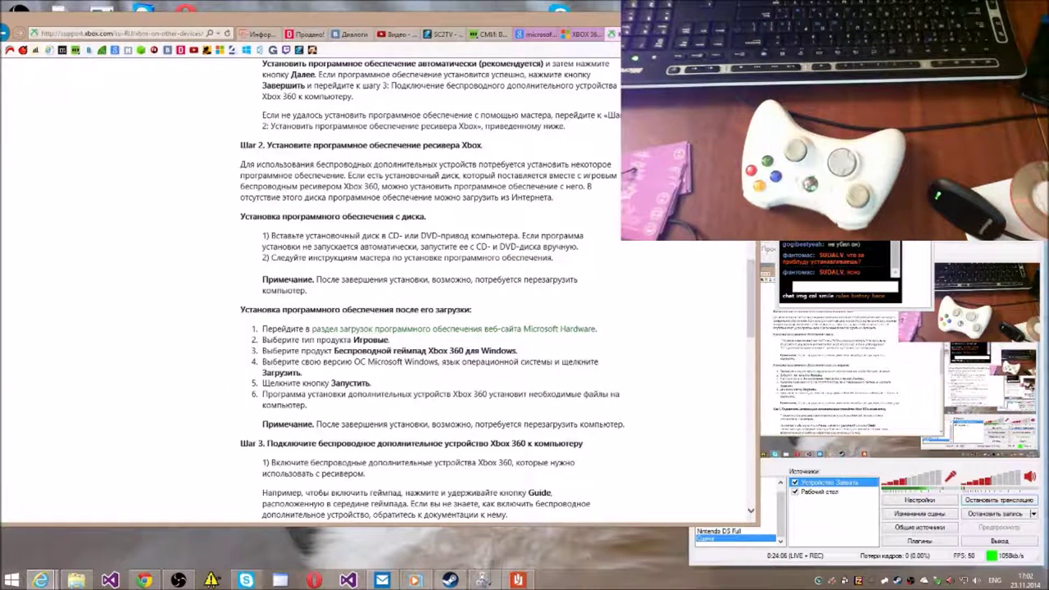
key("ctrl+shift+Tab")
scroll(227, 288, "down", 3)
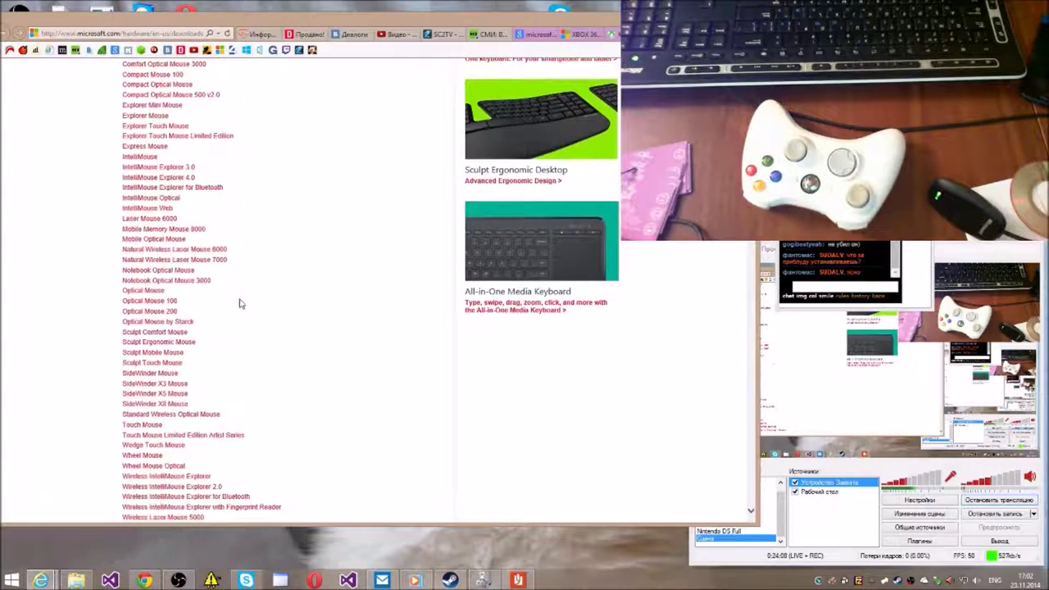
scroll(240, 306, "down", 2)
scroll(213, 336, "down", 2)
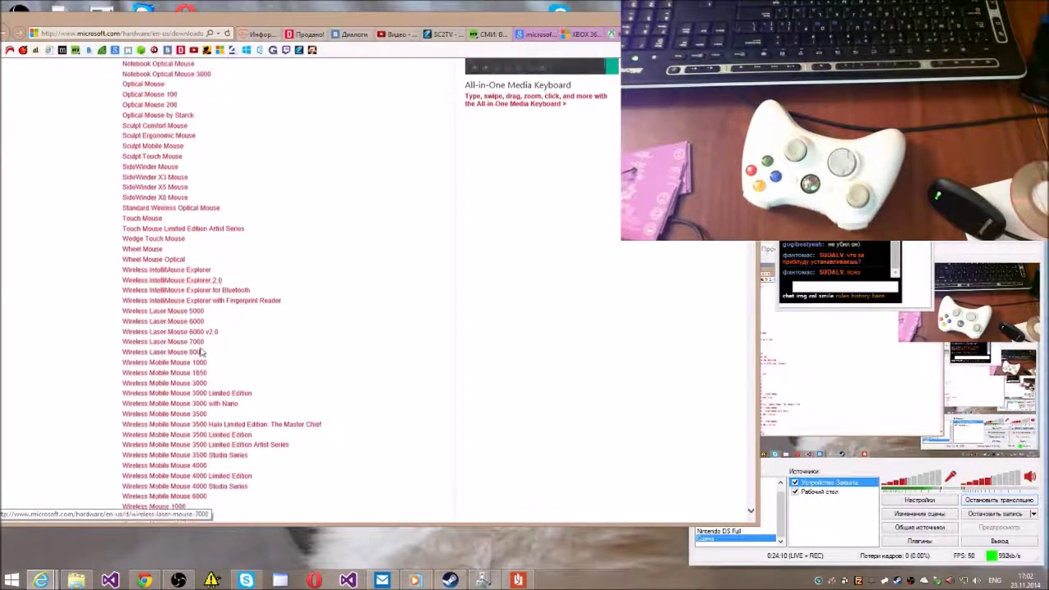
scroll(202, 349, "down", 2)
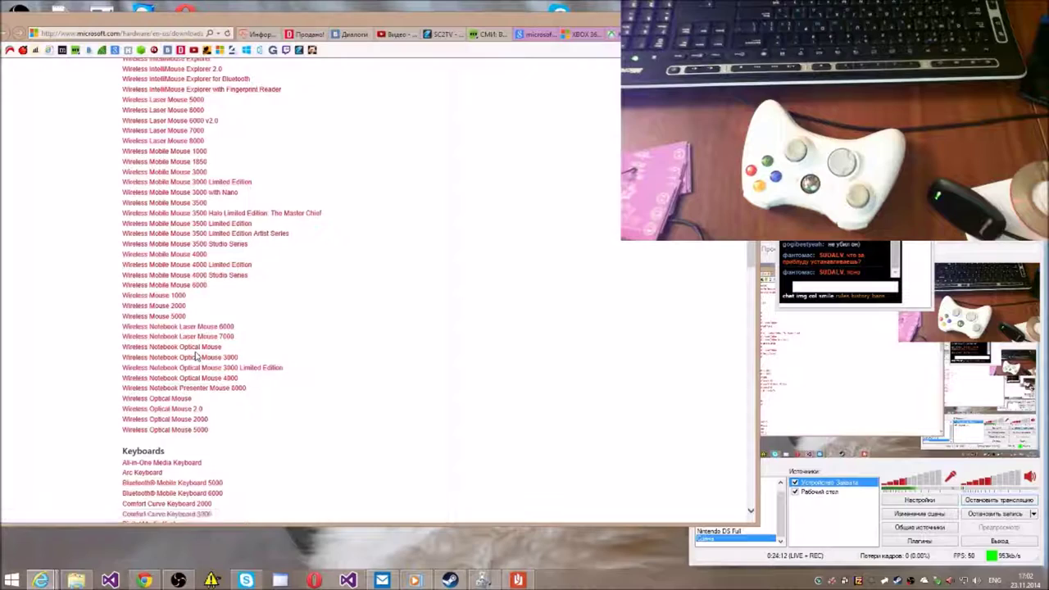
scroll(196, 355, "up", 1)
scroll(169, 400, "down", 2)
scroll(221, 374, "up", 6)
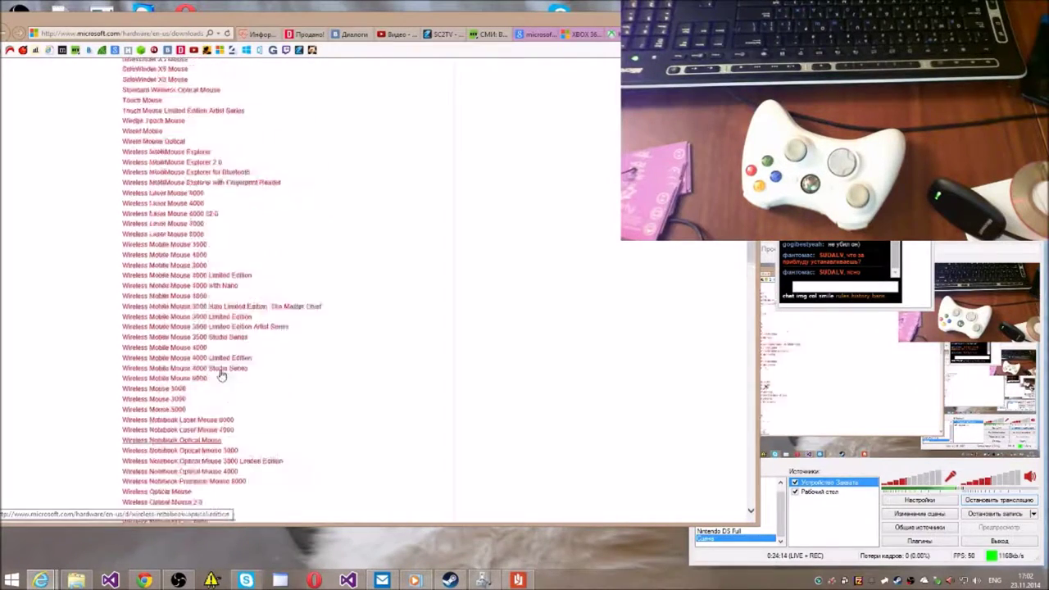
scroll(232, 335, "up", 3)
scroll(233, 328, "down", 12)
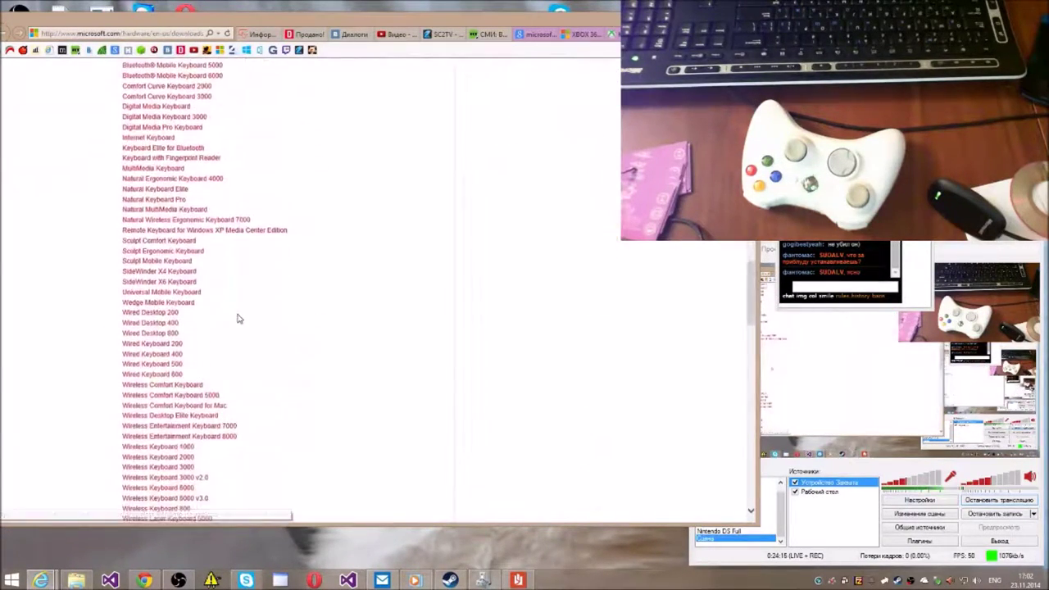
scroll(237, 319, "down", 3)
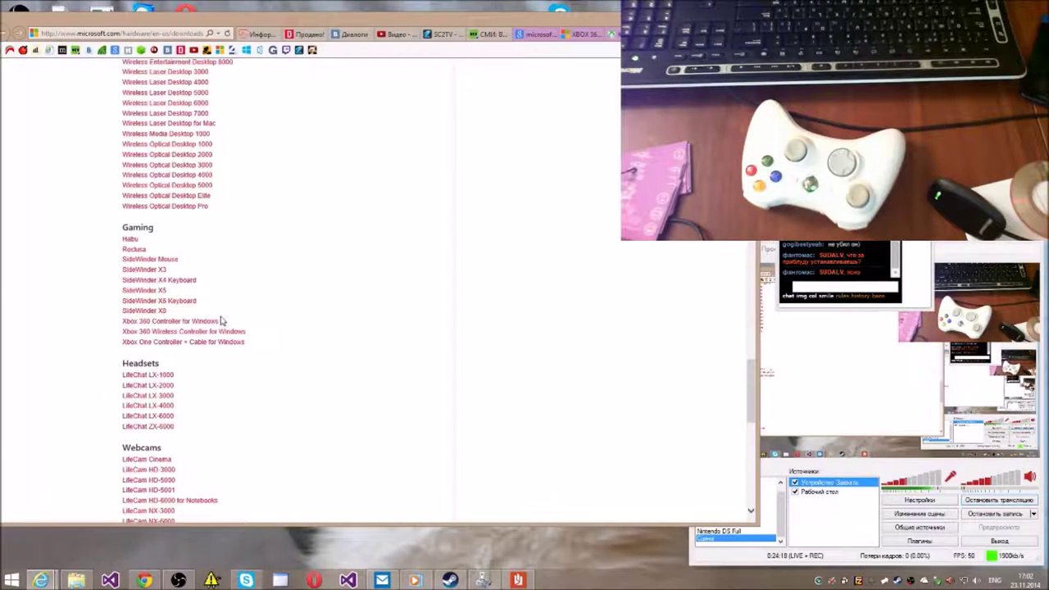
left_click(151, 332)
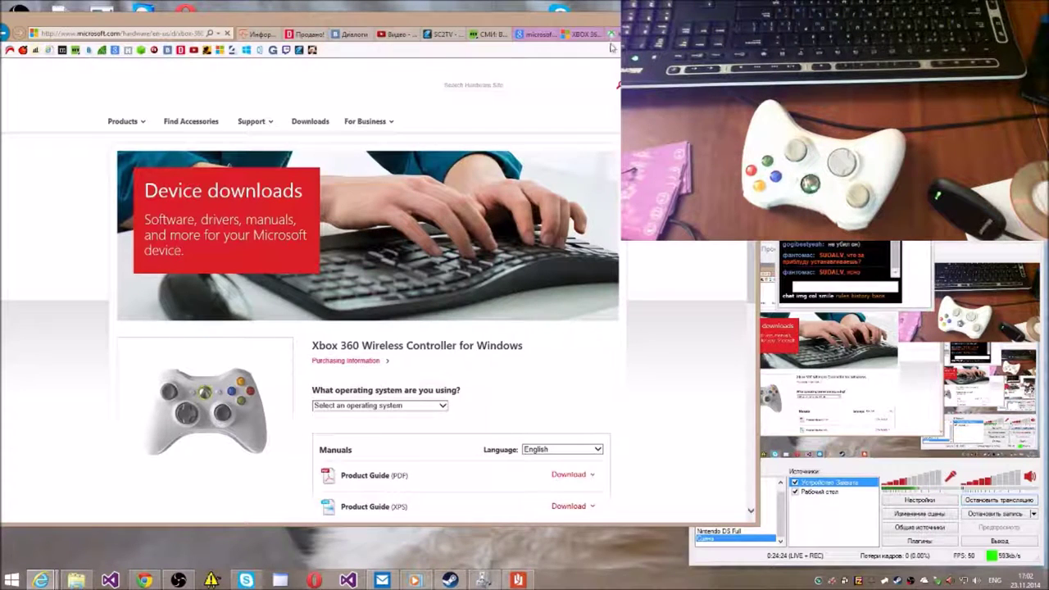
Select Windows 7 (64-bit only) with English (US) software and save the Xbox 360 Accessories Software 1.2 installer.
left_click(586, 34)
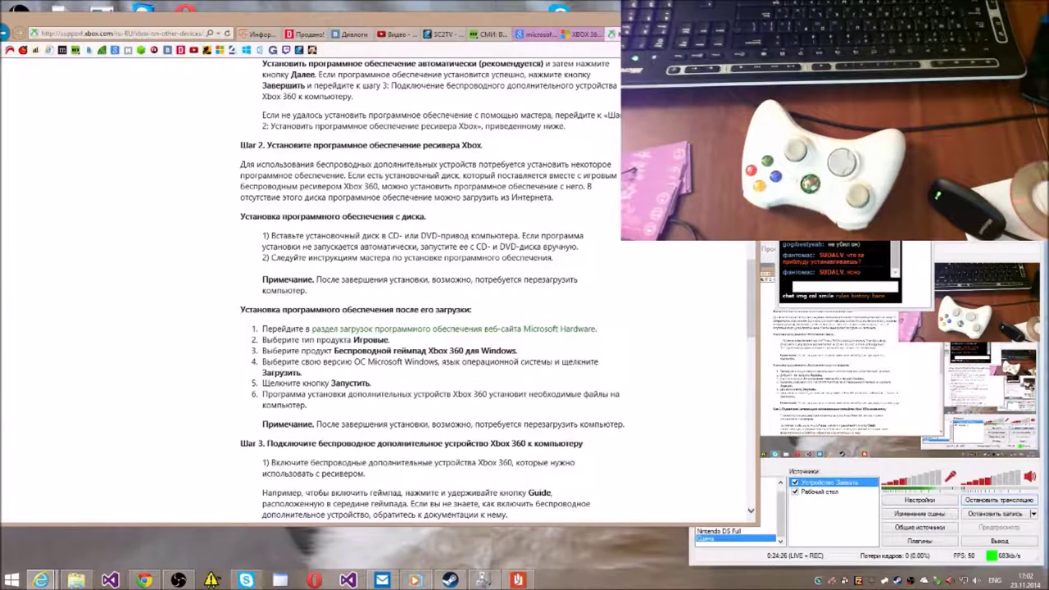
left_click(537, 34)
scroll(519, 367, "down", 2)
left_click(398, 267)
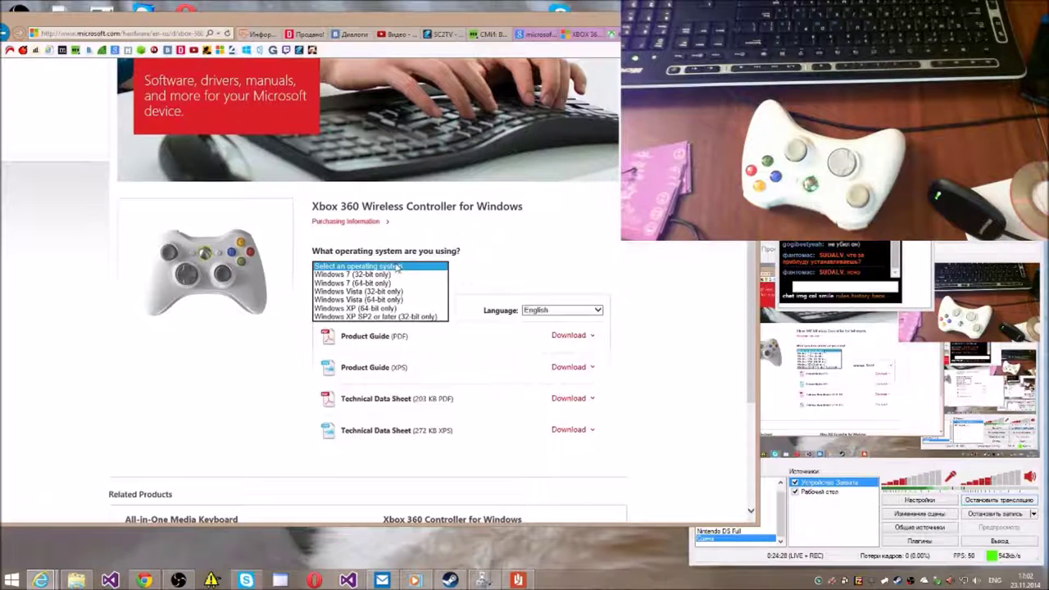
left_click(382, 284)
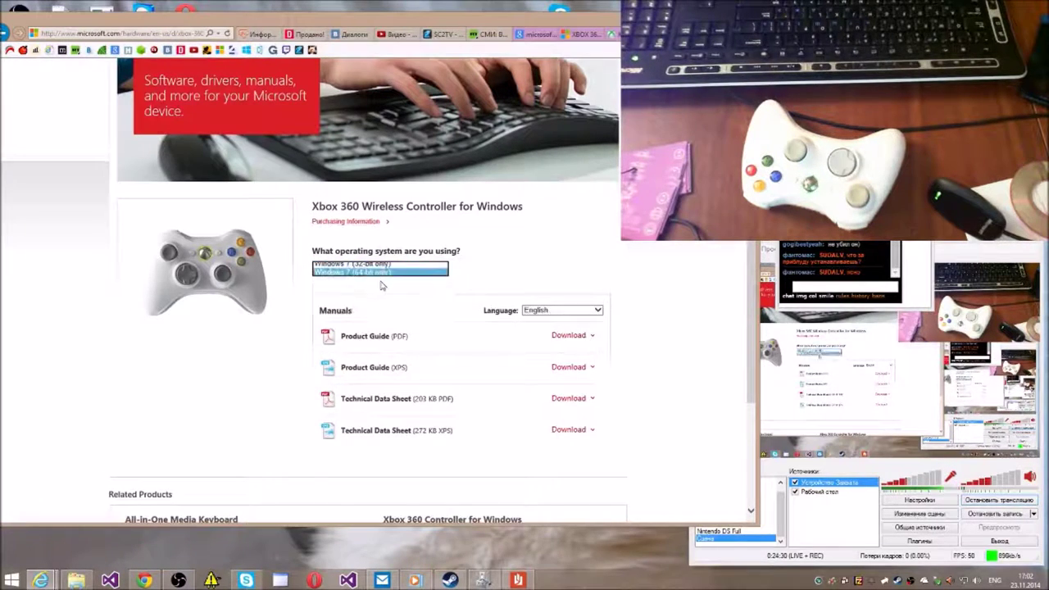
left_click(555, 315)
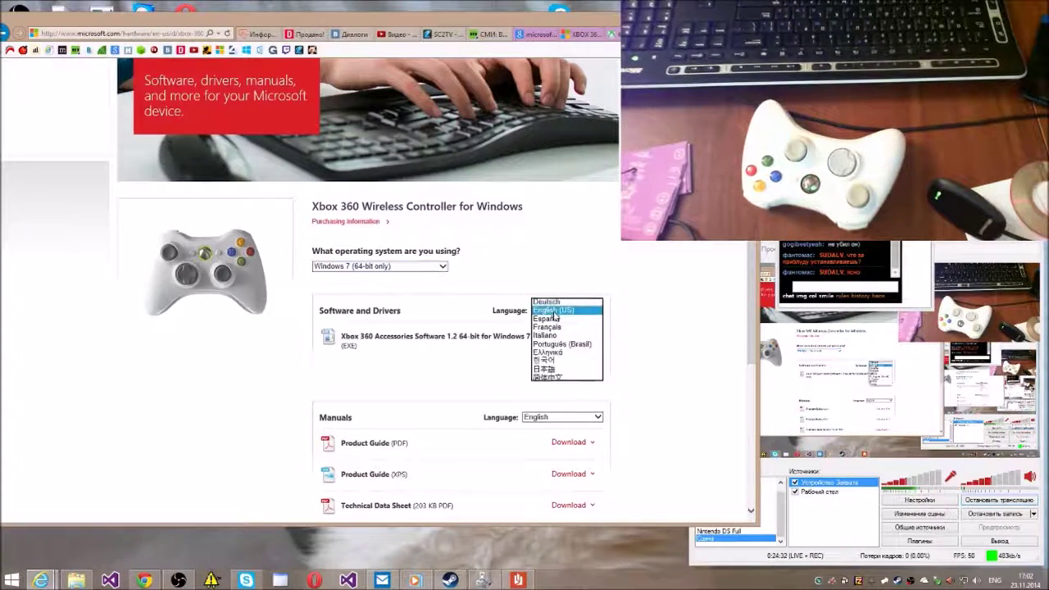
left_click(660, 312)
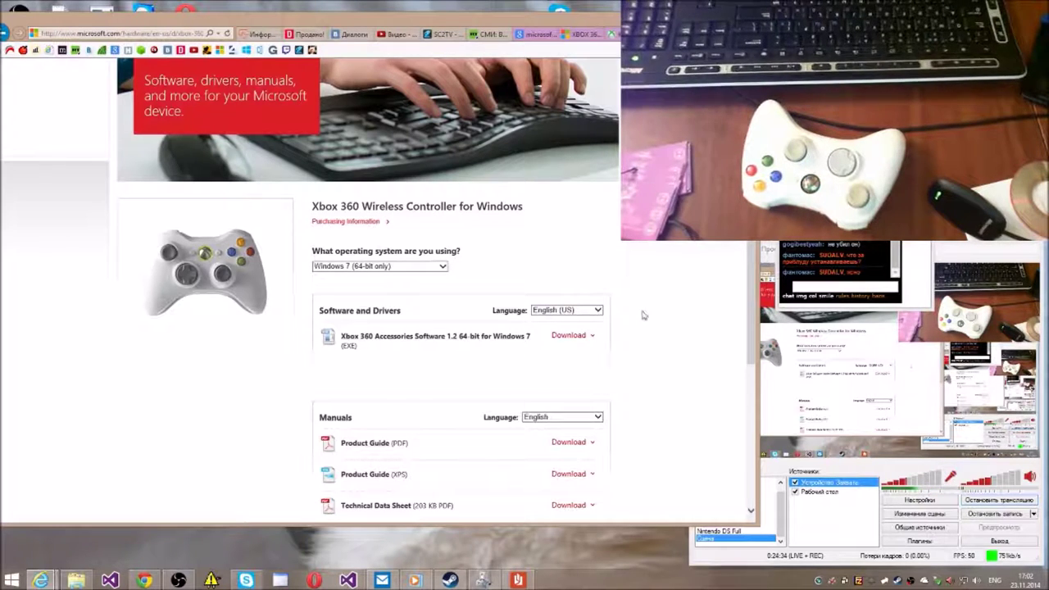
left_click(596, 340)
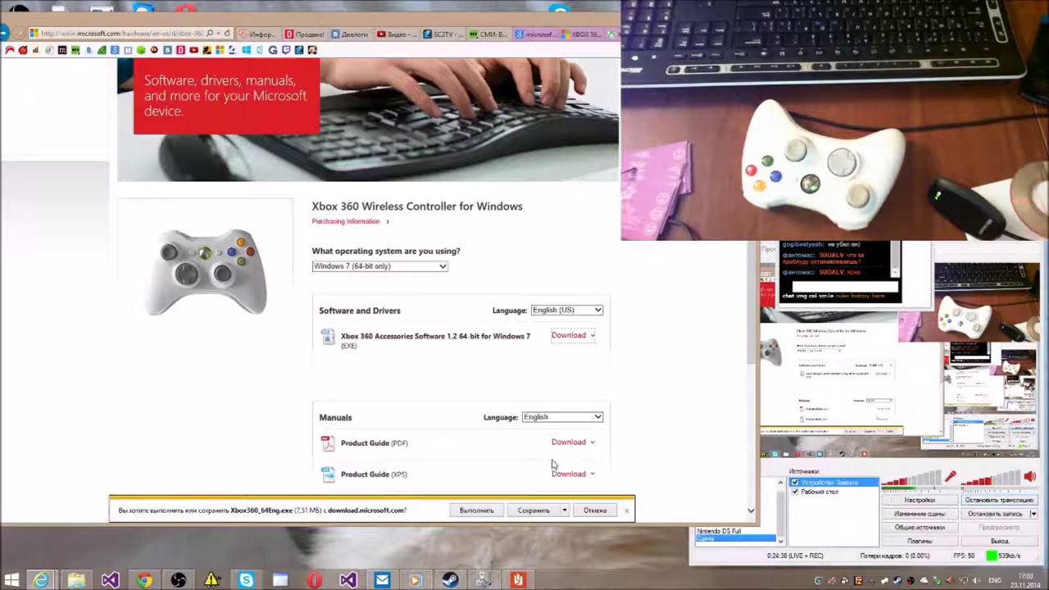
left_click(534, 511)
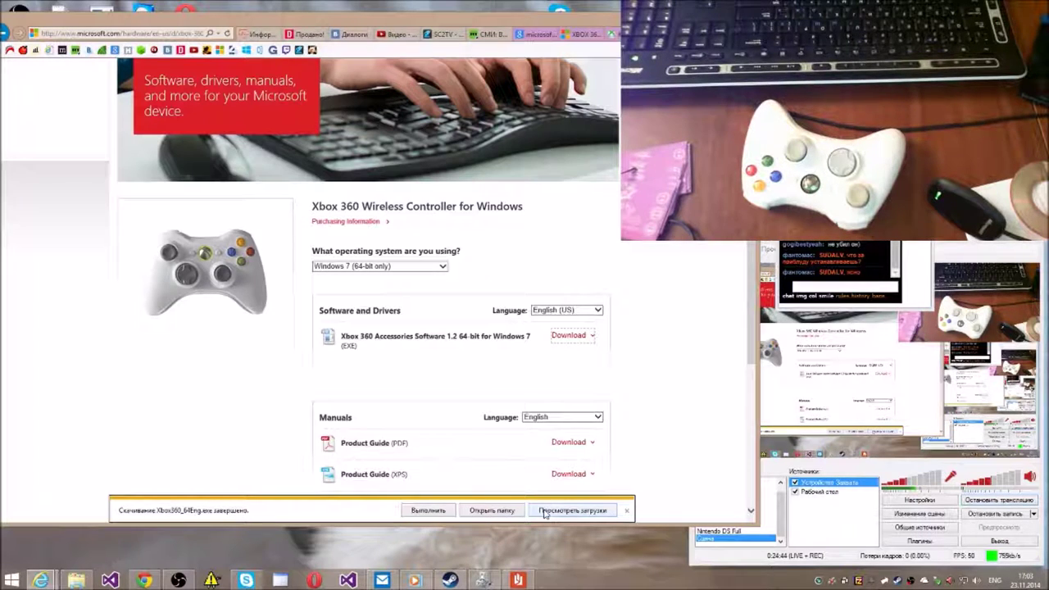
Try to install Xbox360_64Eng.exe from the Downloads folder, marking the program as having worked correctly in the compatibility assistant.
left_click(500, 511)
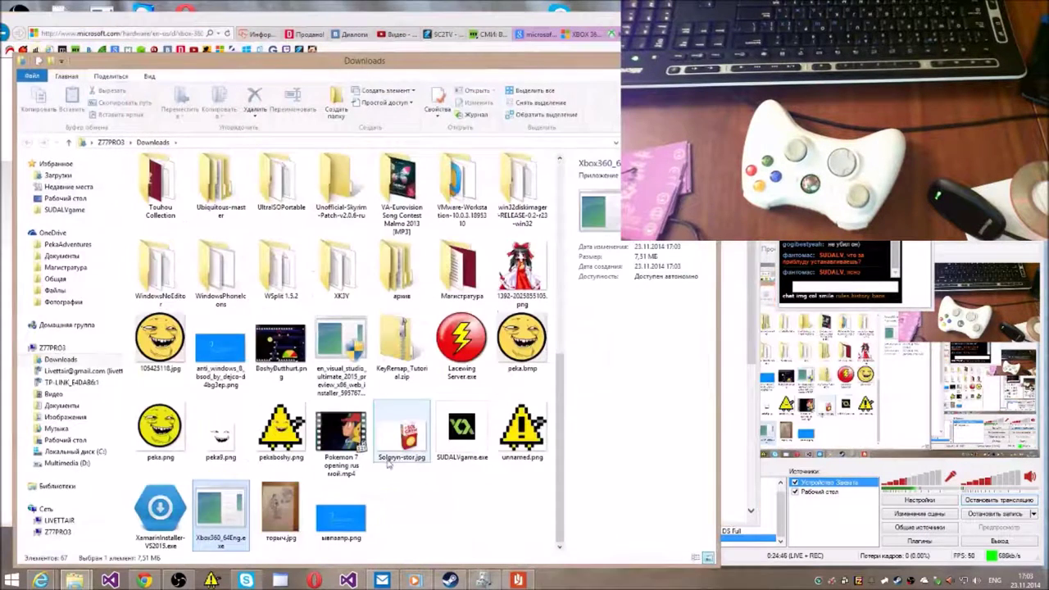
double_click(220, 517)
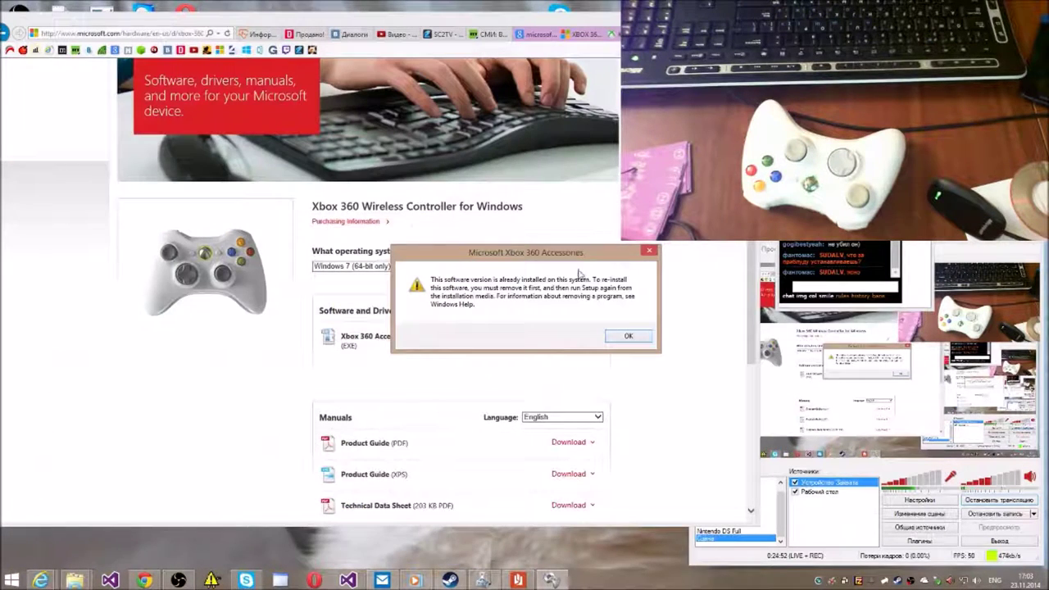
left_click(625, 336)
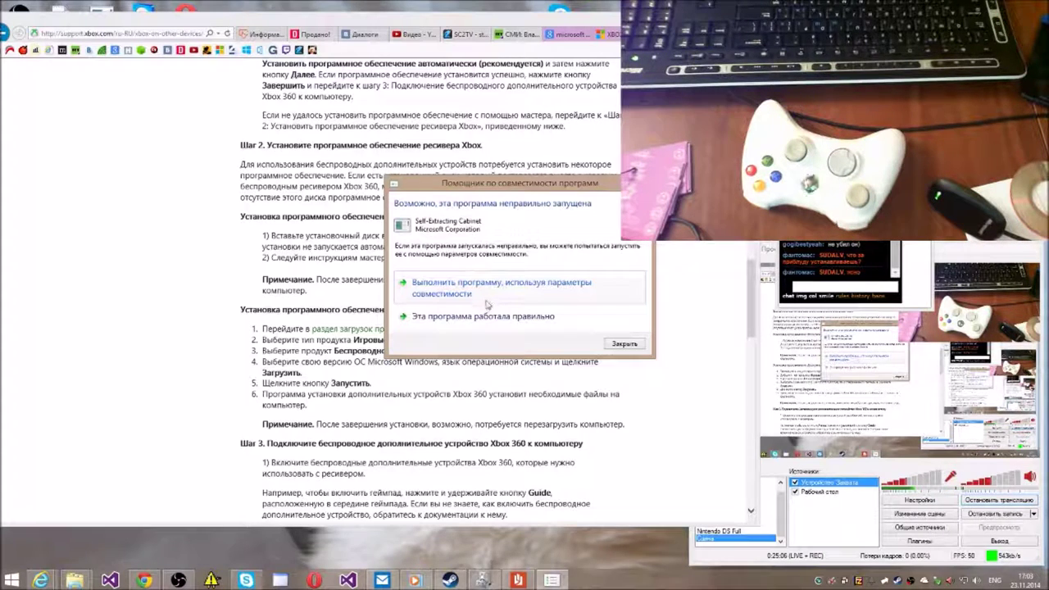
left_click(484, 317)
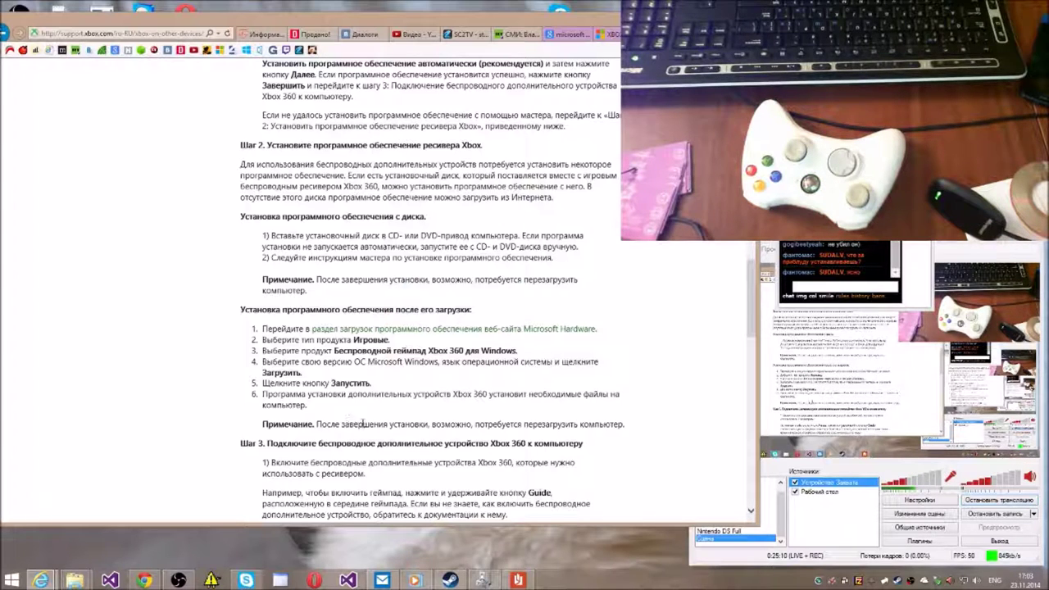
Read Шаг 3 of the Xbox support article on connecting the wireless accessory to the computer.
scroll(471, 402, "down", 4)
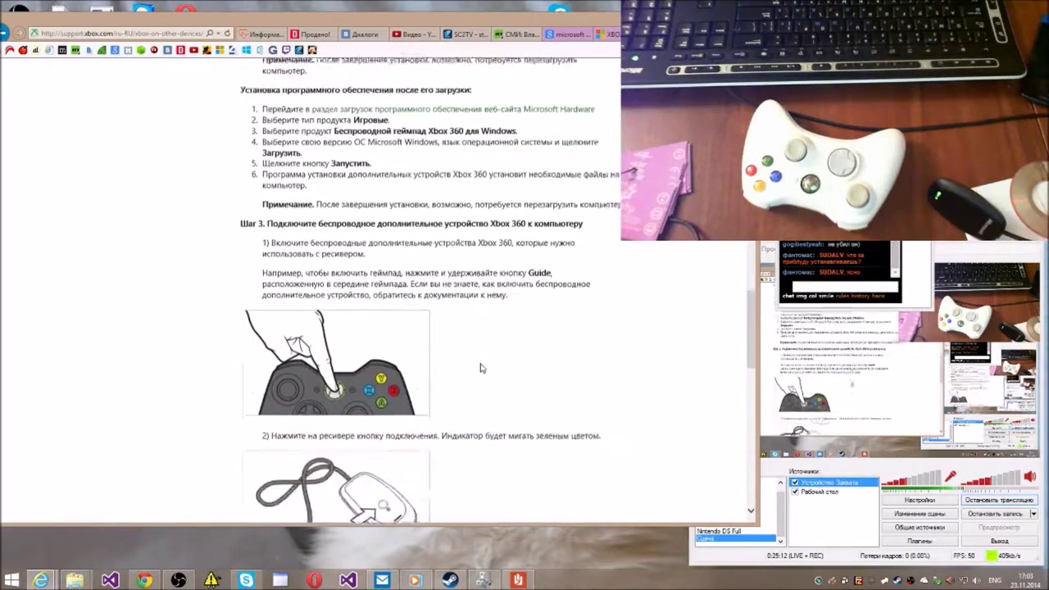
scroll(482, 361, "up", 1)
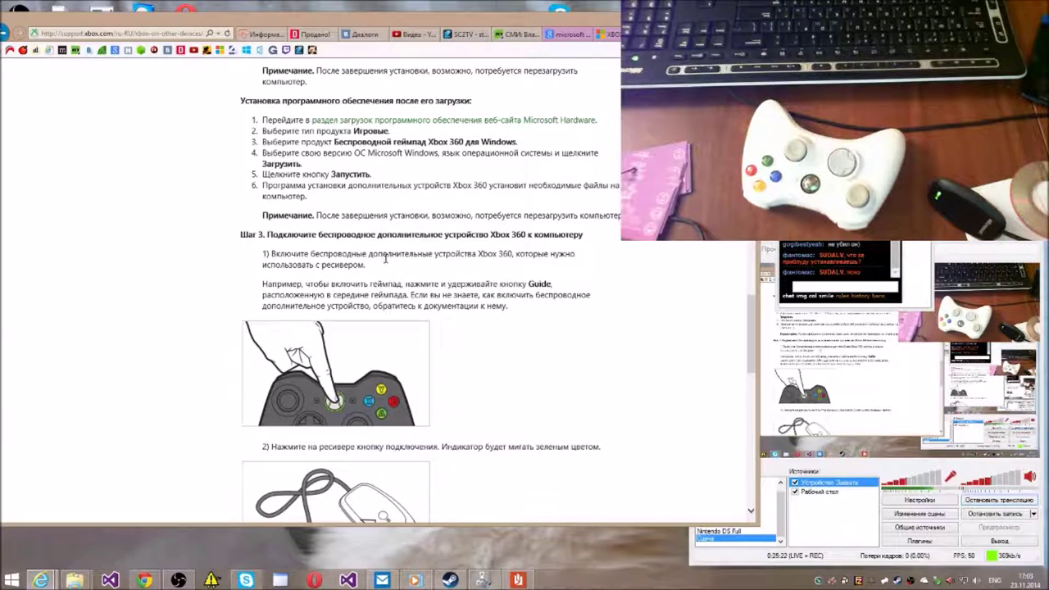
scroll(513, 316, "down", 3)
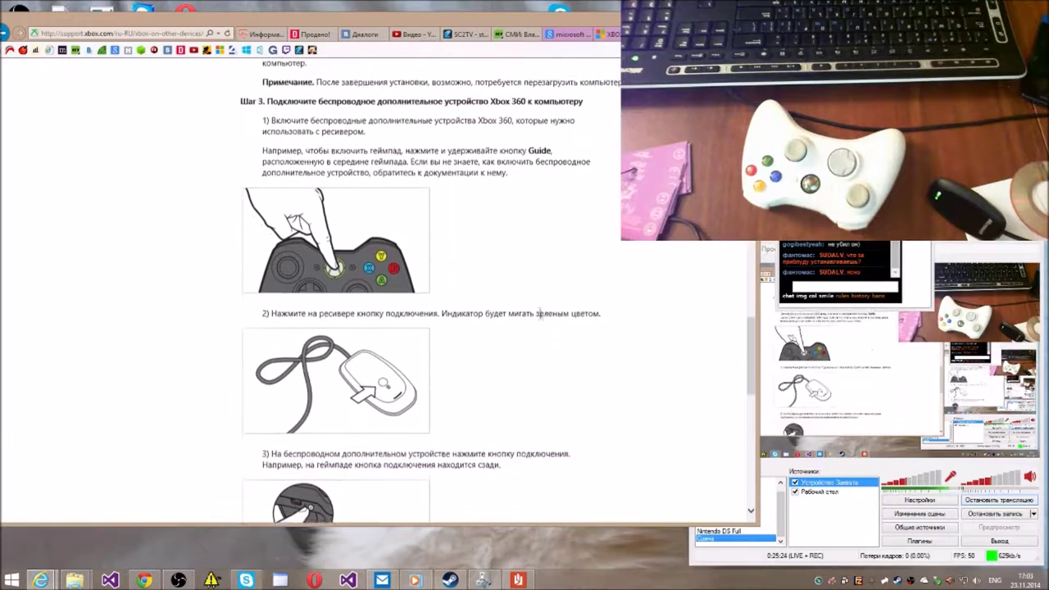
scroll(542, 311, "up", 2)
scroll(542, 315, "down", 3)
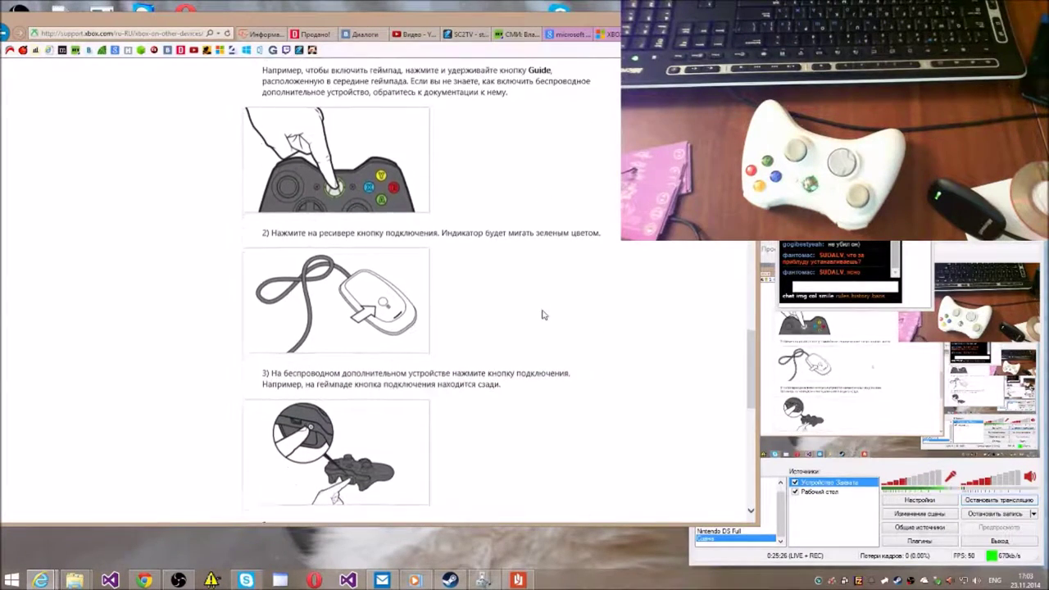
scroll(542, 315, "up", 1)
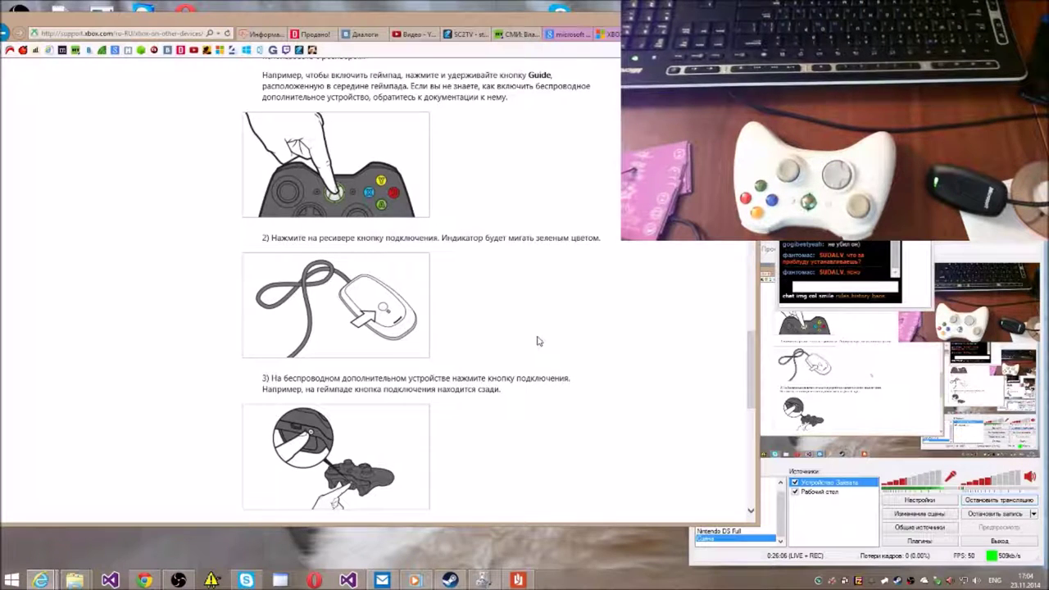
scroll(537, 341, "up", 3)
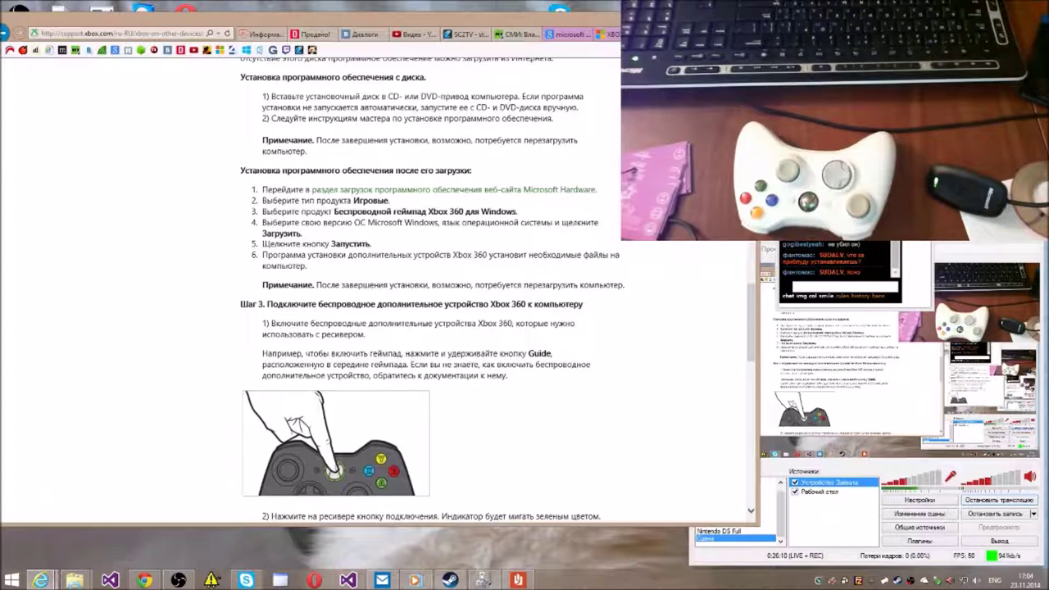
Minimize the browser, stop the current broadcast, and in Open Broadcaster Software place the Устройство Захвата source above Рабочий стол.
key("super+Down")
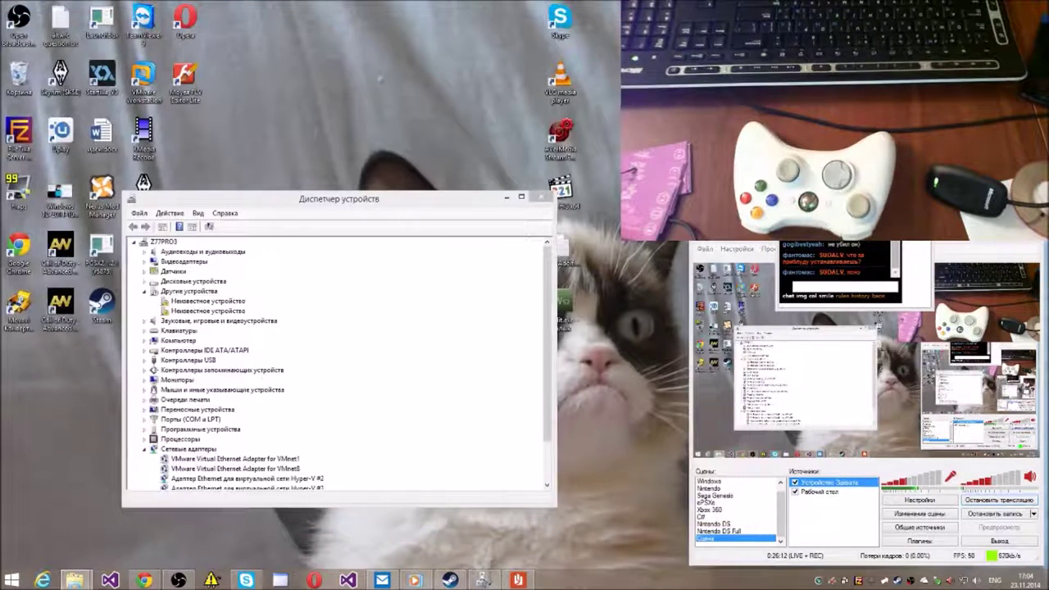
left_click(981, 503)
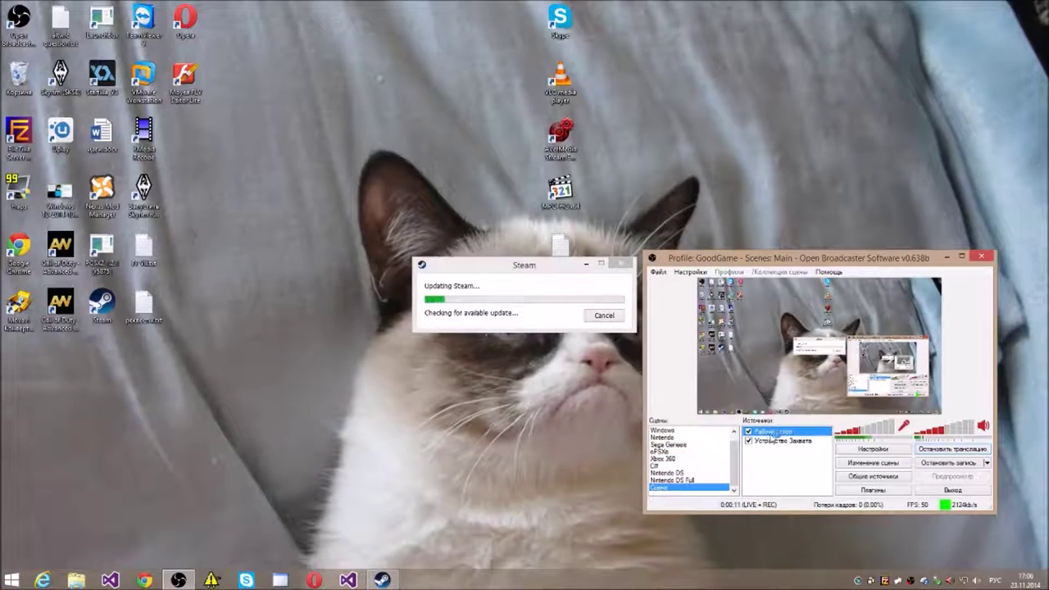
left_click(771, 442)
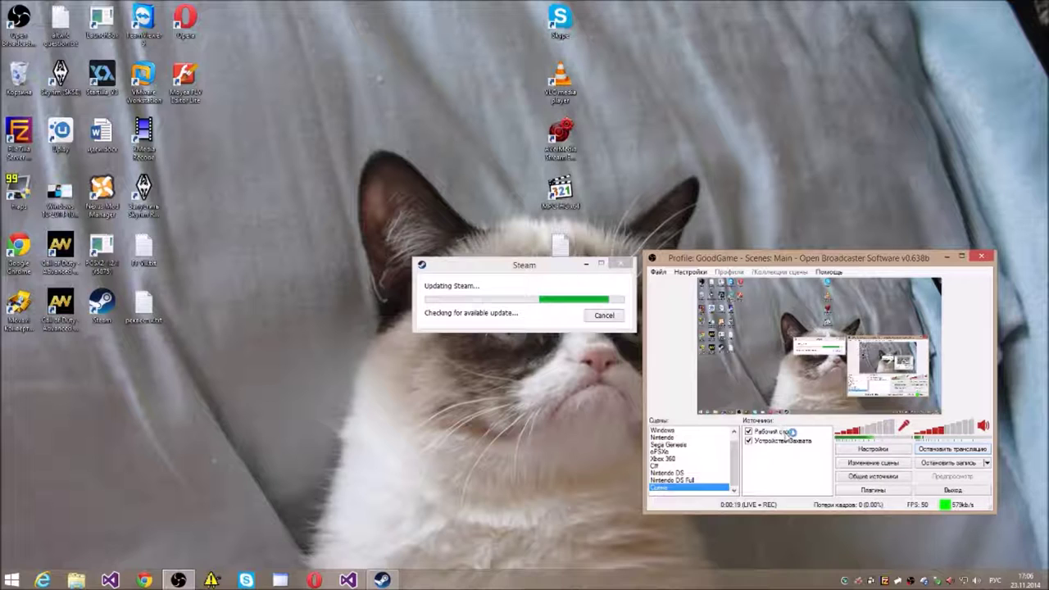
left_click(783, 432)
left_click(785, 444, "ctrl")
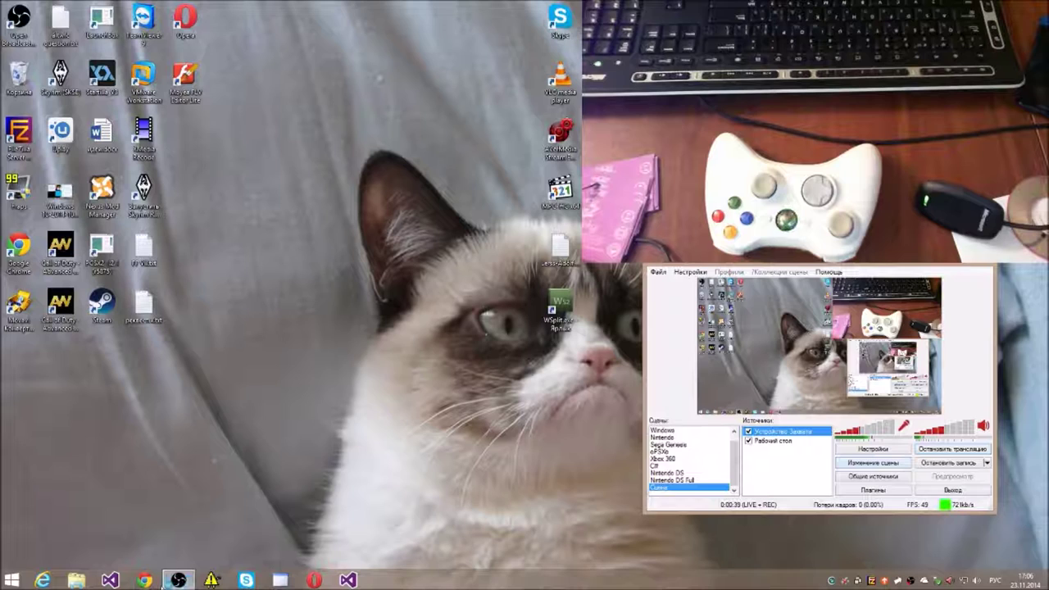
Open the Windows Device Manager (Диспетчер устройств).
left_click(144, 581)
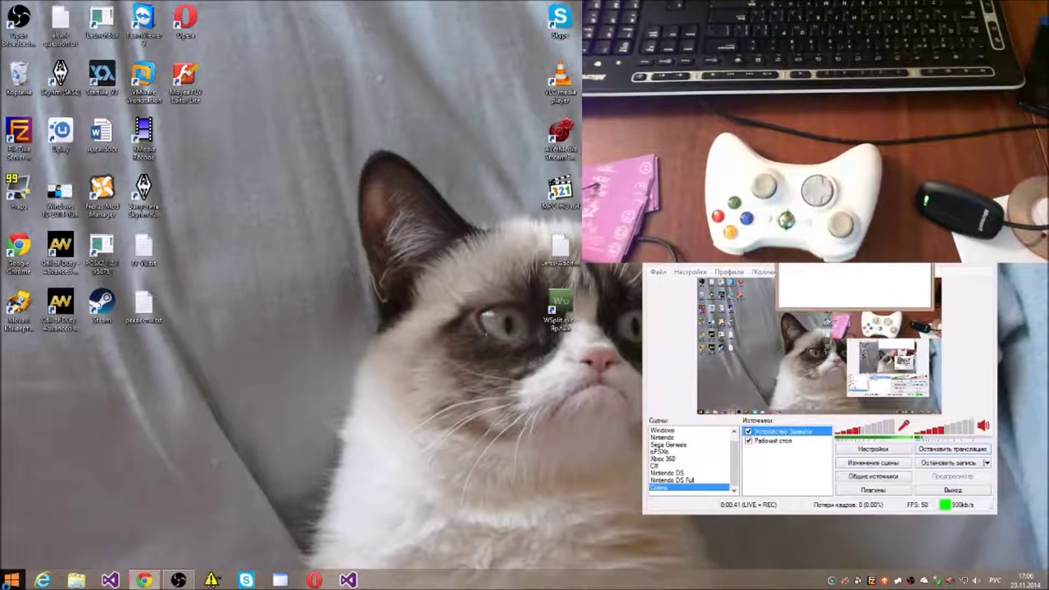
right_click(11, 580)
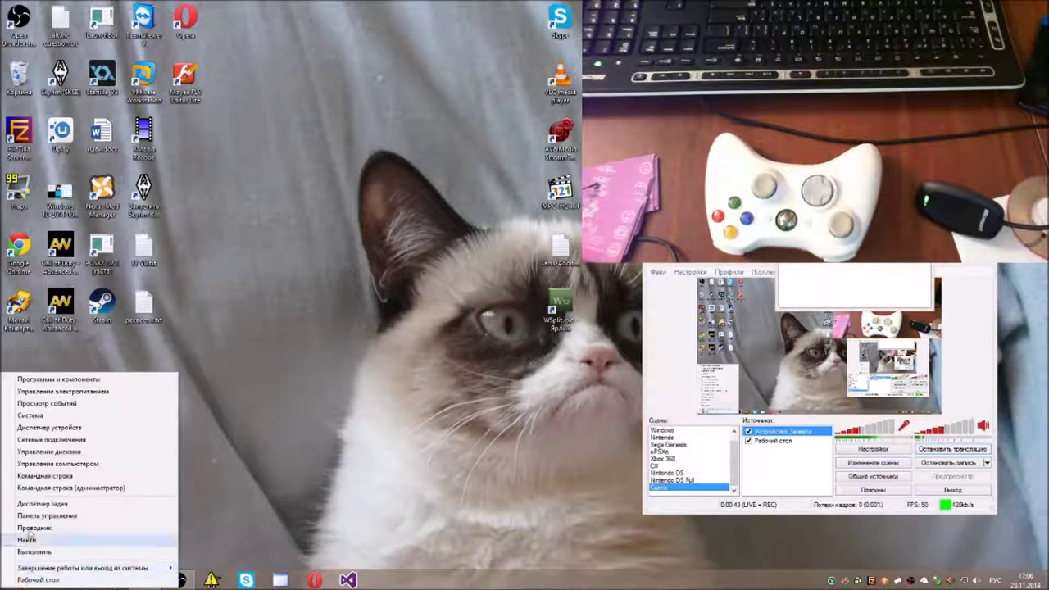
left_click(72, 428)
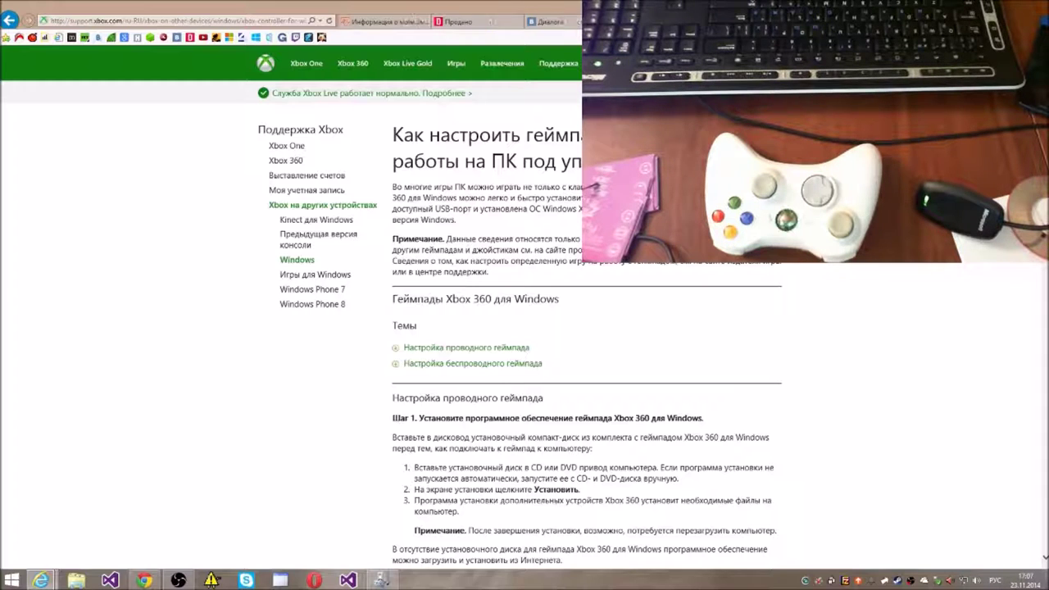
Return to the Google results in the browser and change the search to "microsoft xbox 360 wireless receiver Windows 8.1".
key("alt+Left")
key("alt+Left")
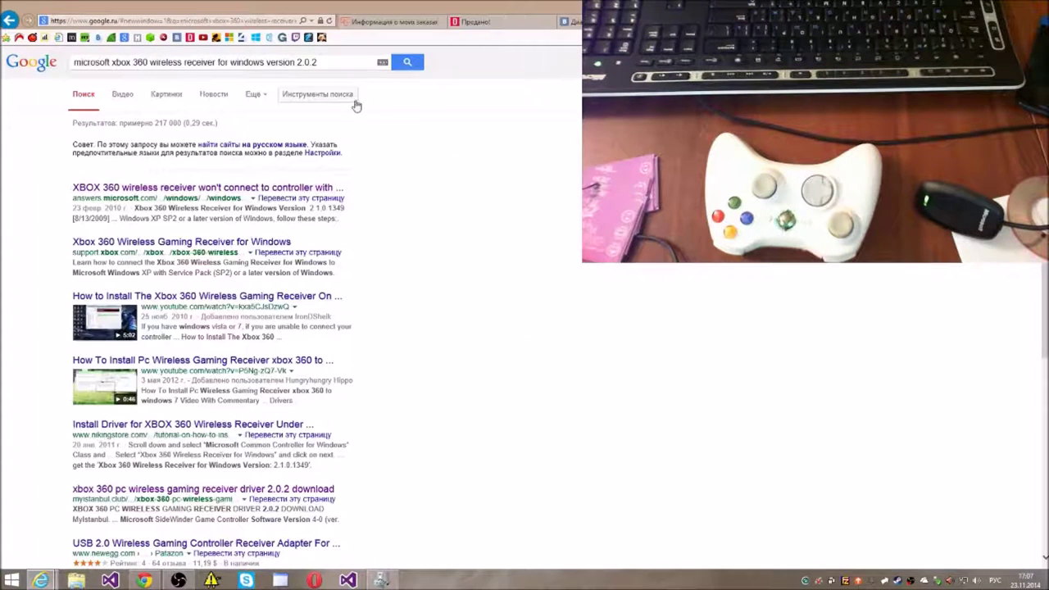
left_click_drag(317, 62, 219, 63)
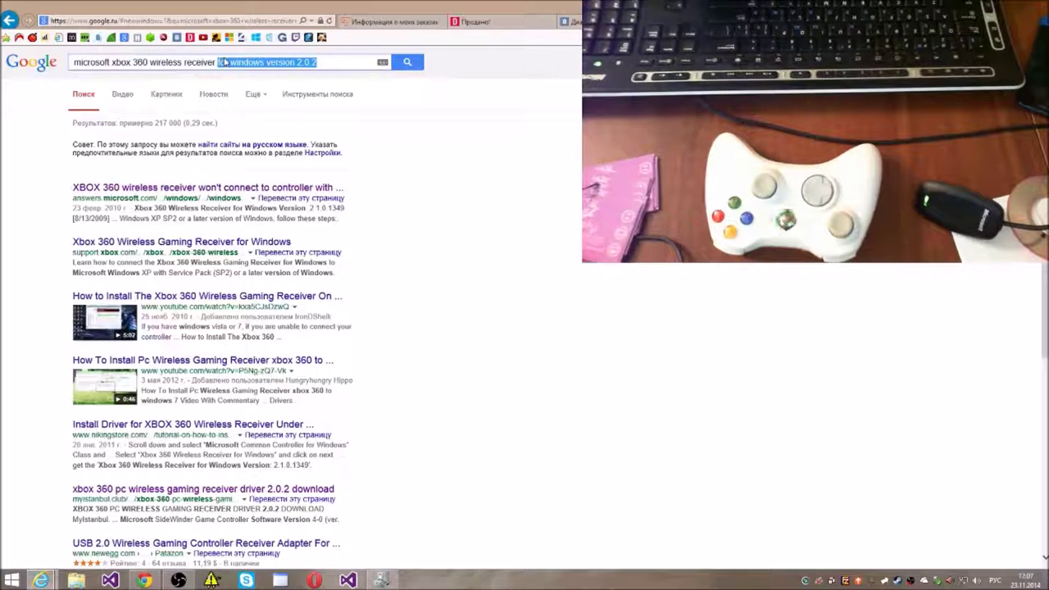
type("Windows 8.1")
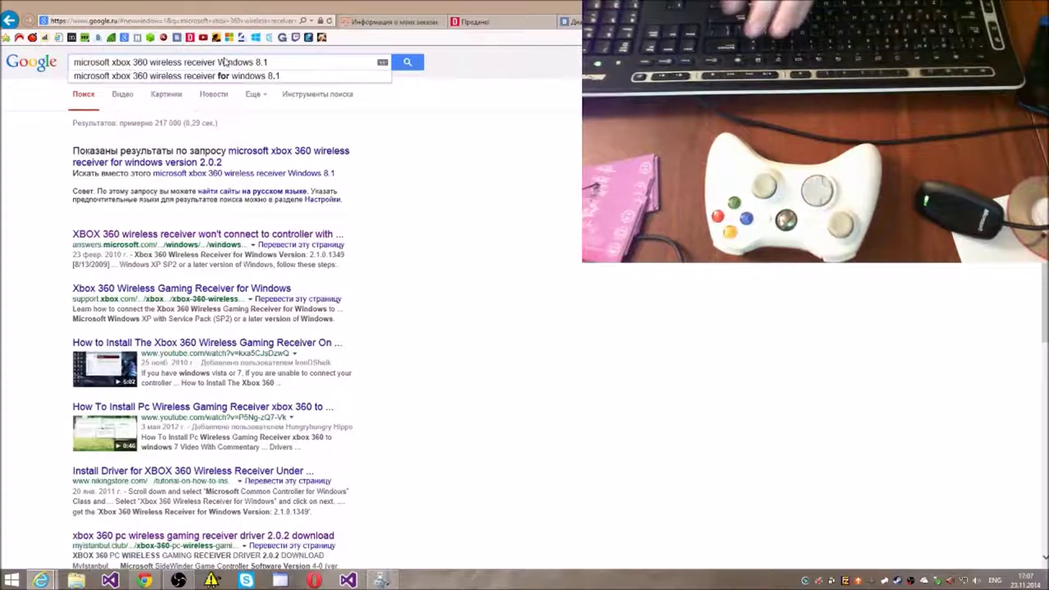
key("Return")
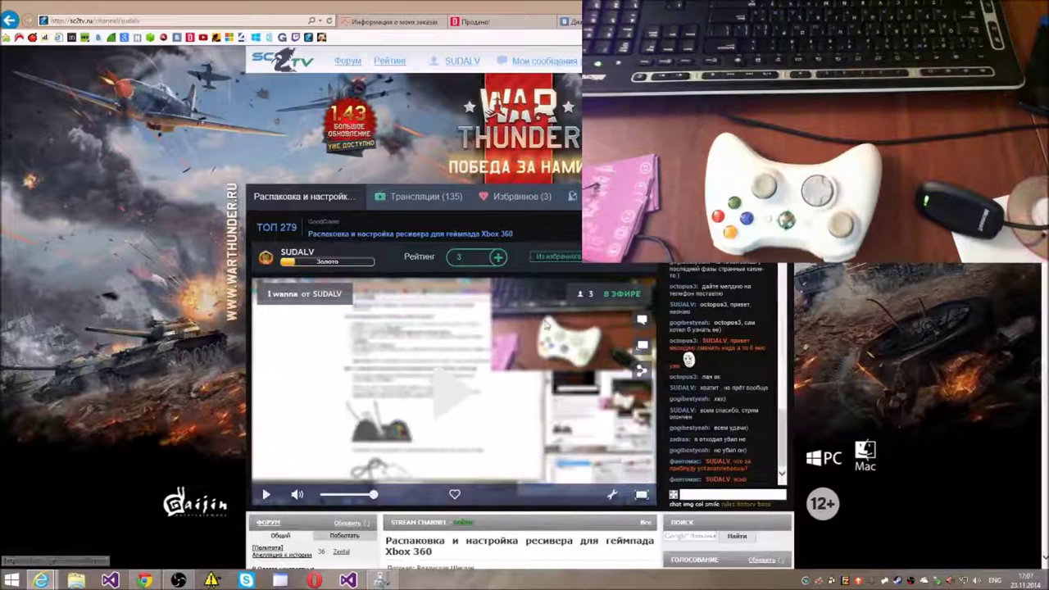
Reload the sc2tv channel page and check the broadcast, its chat and the favourites list.
left_click(329, 21)
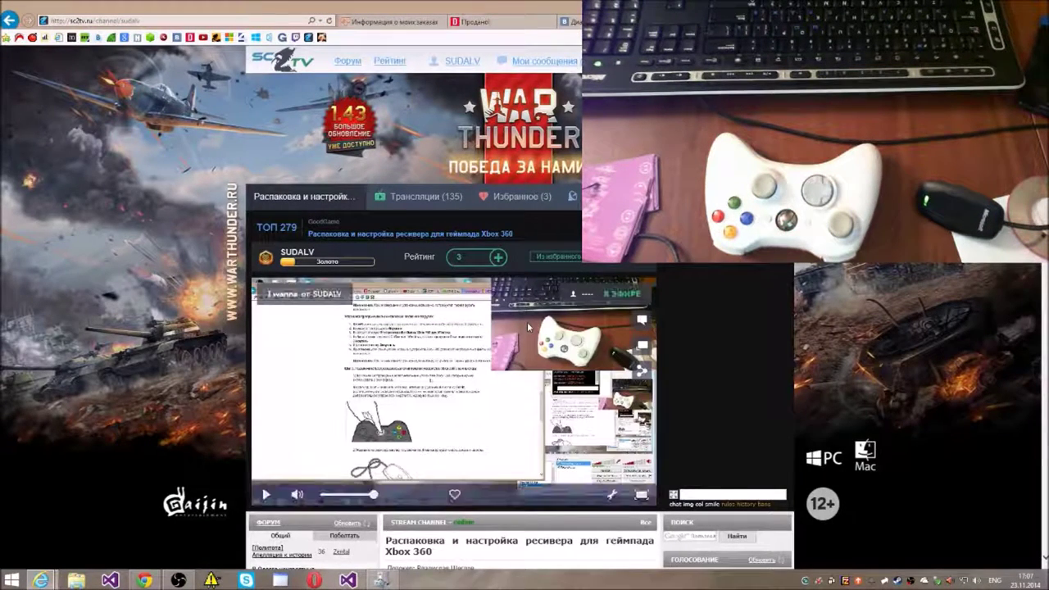
scroll(557, 569, "down", 3)
scroll(602, 441, "down", 1)
scroll(602, 440, "up", 4)
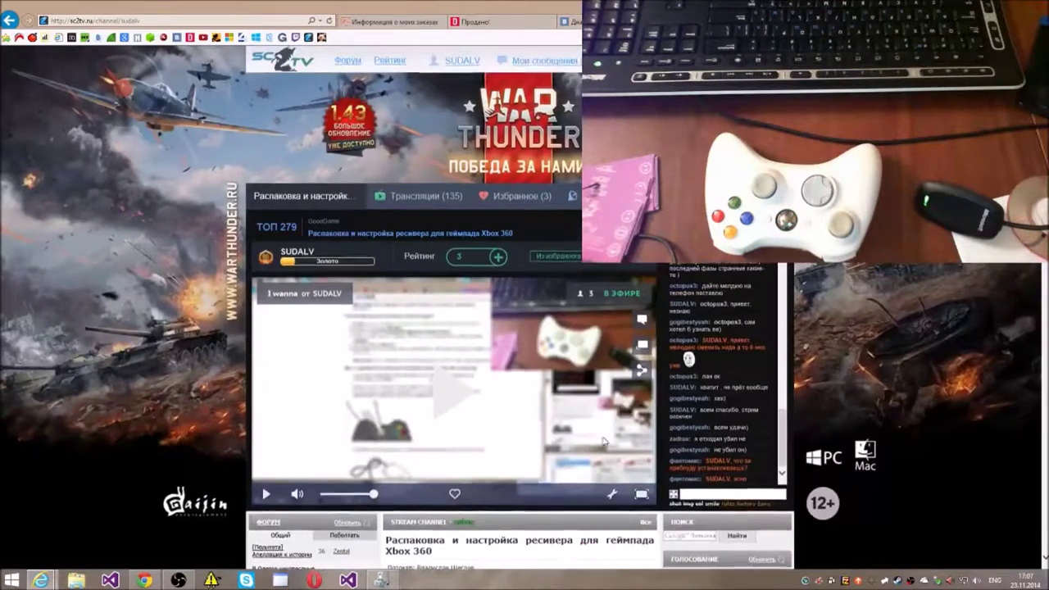
left_click(500, 203)
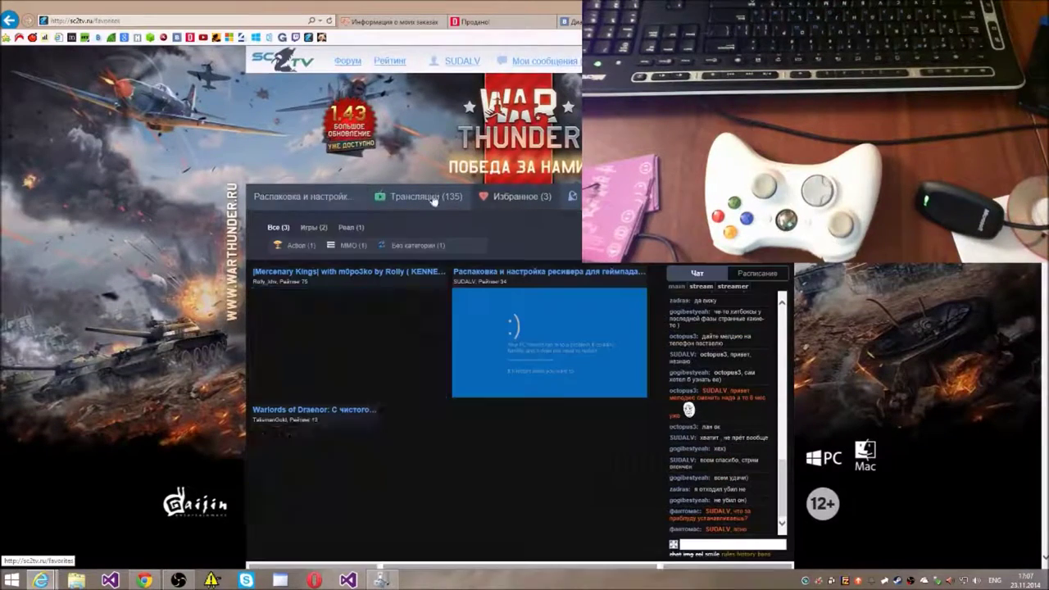
left_click(284, 201)
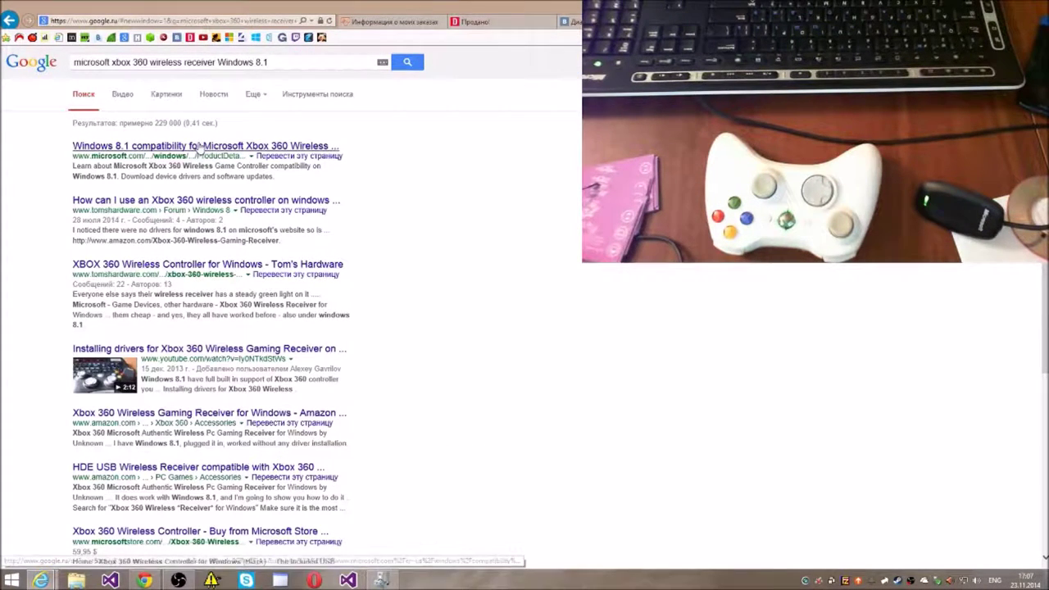
Open the Windows 8.1 compatibility result for the Xbox 360 wireless controller and examine its status and community discussions.
left_click(199, 147)
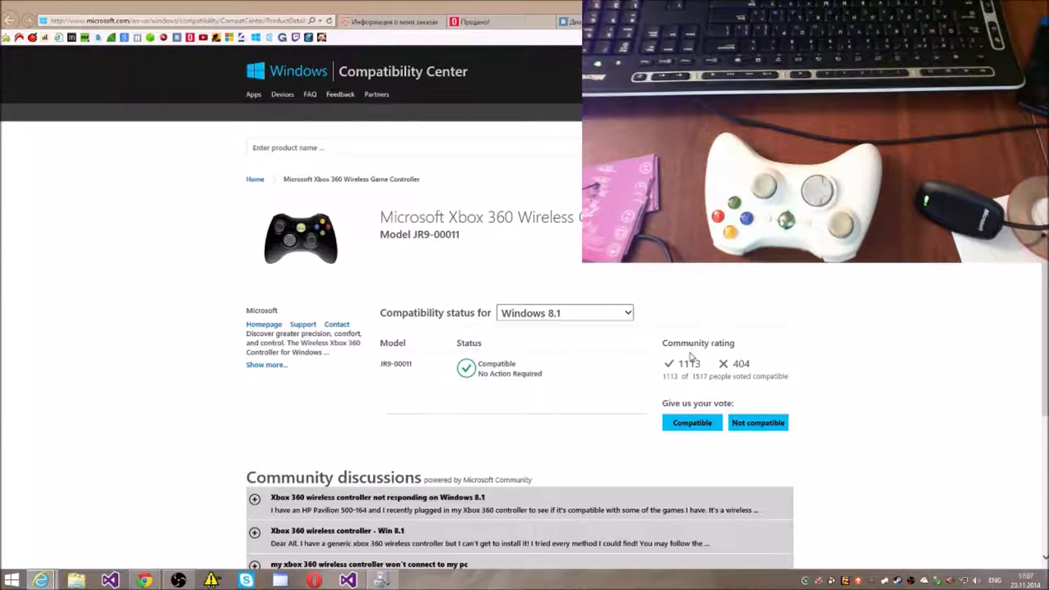
scroll(689, 343, "down", 3)
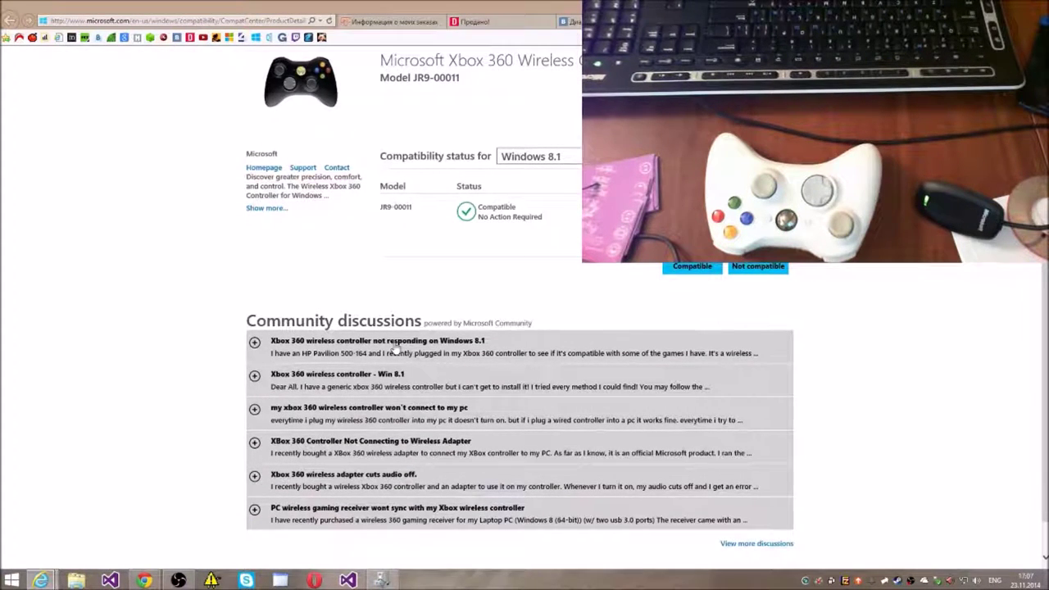
scroll(609, 267, "up", 2)
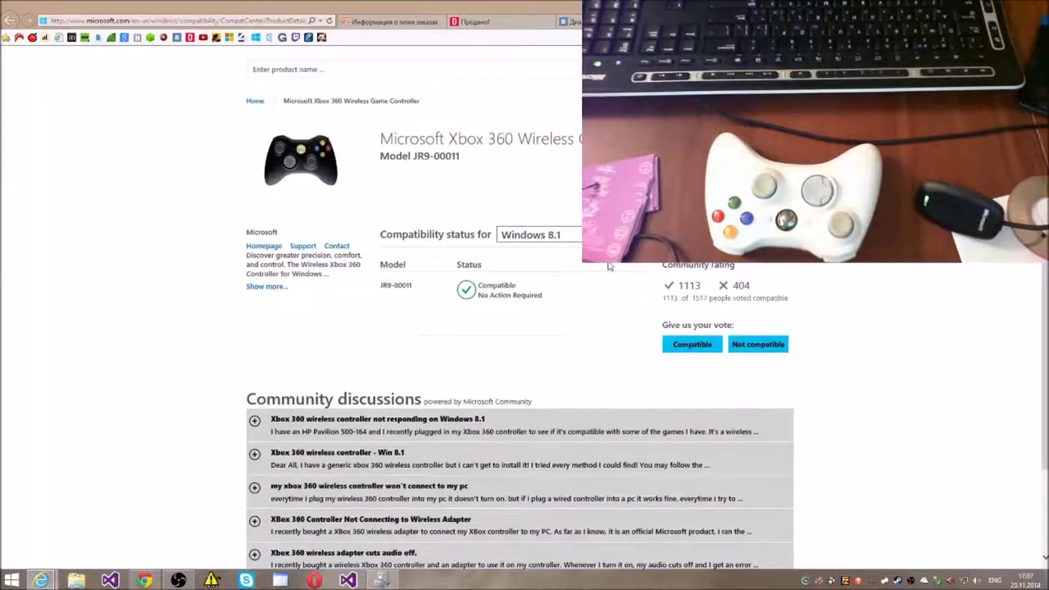
scroll(399, 215, "up", 2)
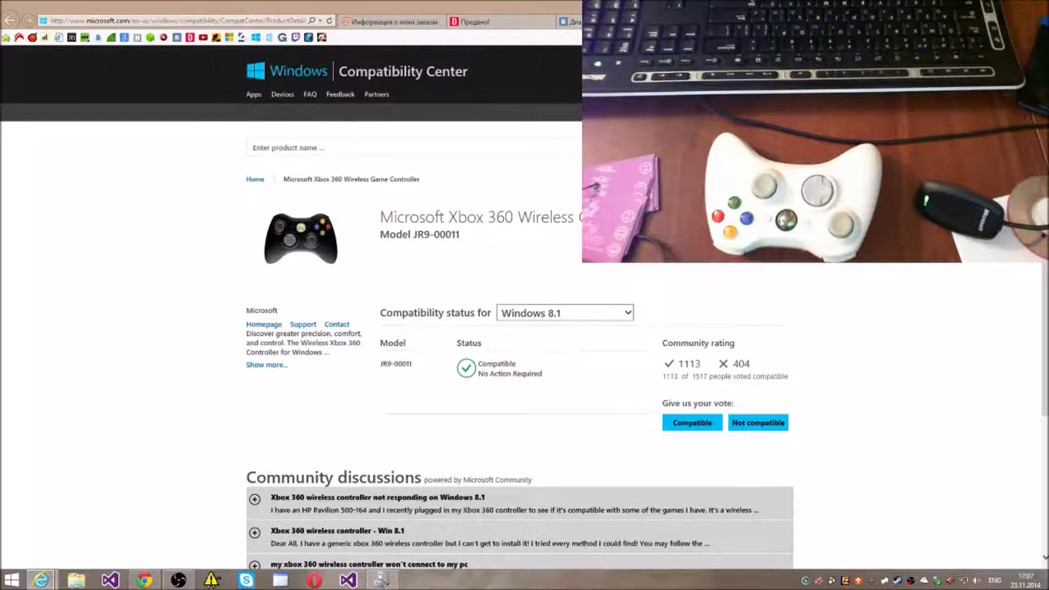
Go back to the search results and open the Tom's Hardware thread on using an Xbox 360 wireless controller on Windows.
key("alt+Left")
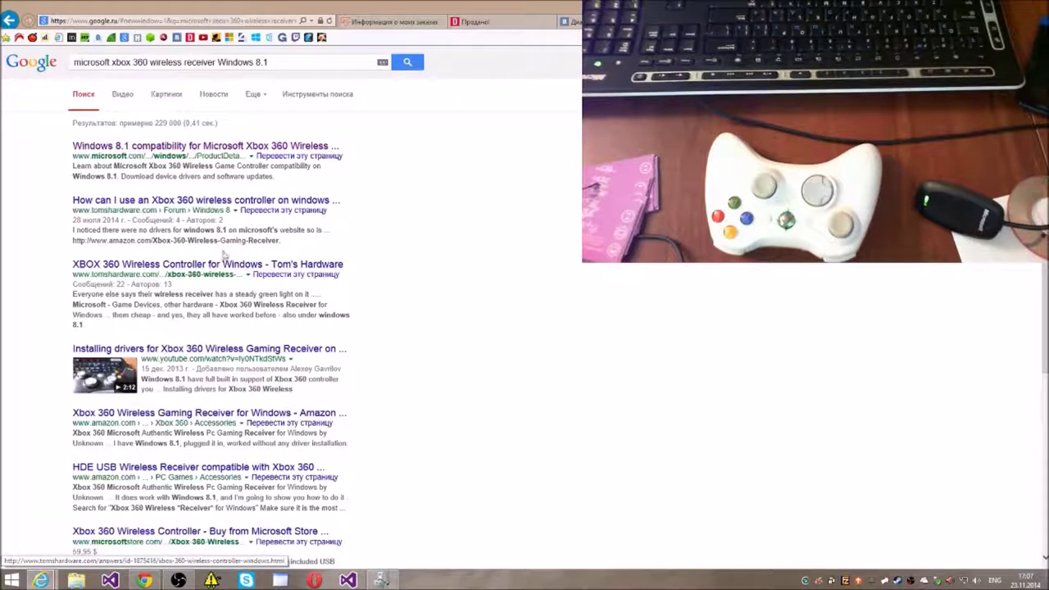
left_click(254, 204)
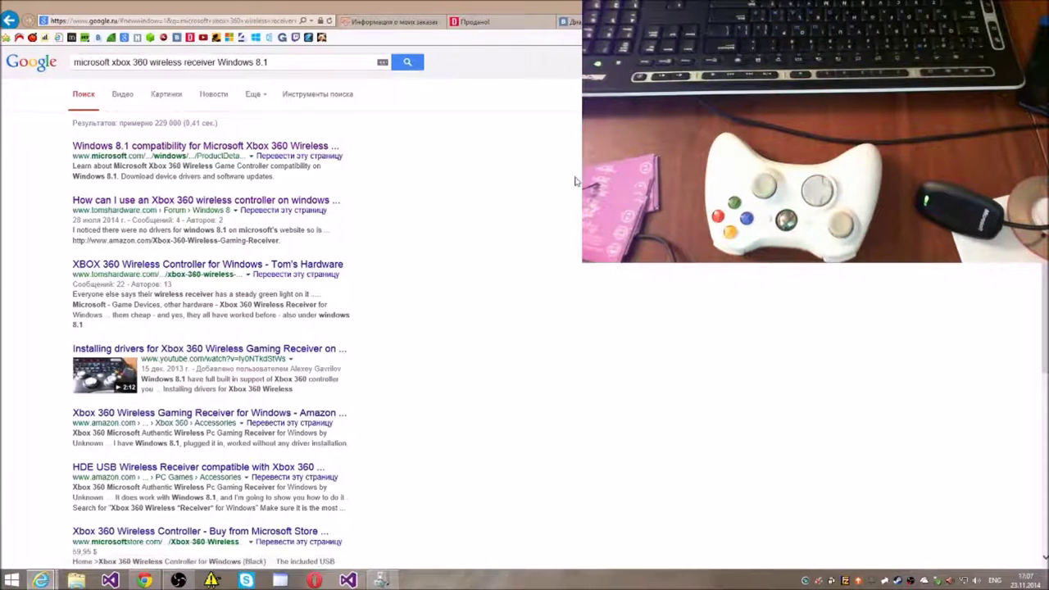